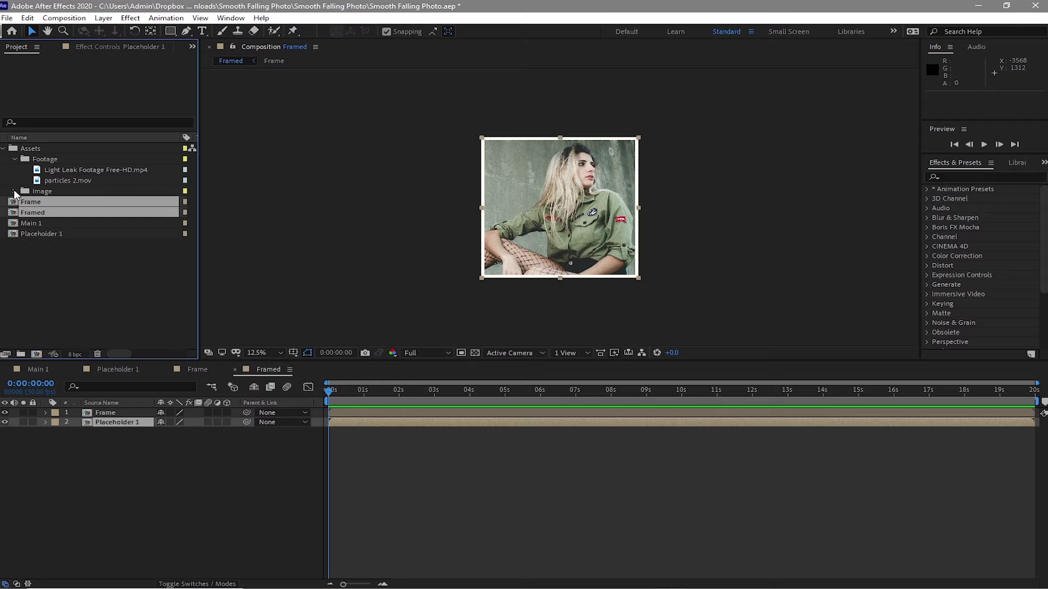
Create a new 2000 x 2000 px, 30 fps, 20-second composition named Back
click(3, 148)
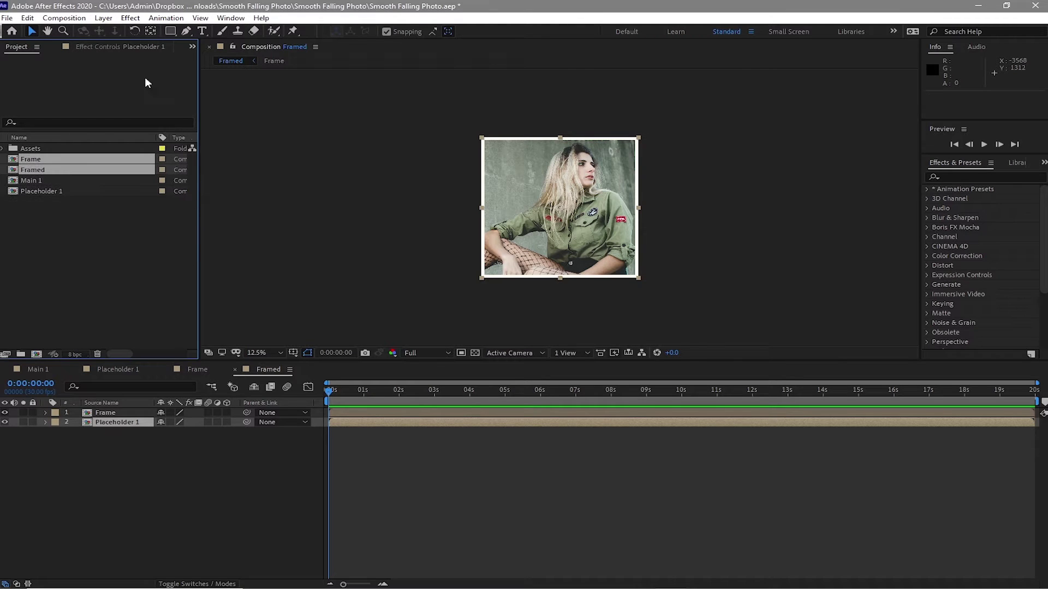
key(ctrl+n)
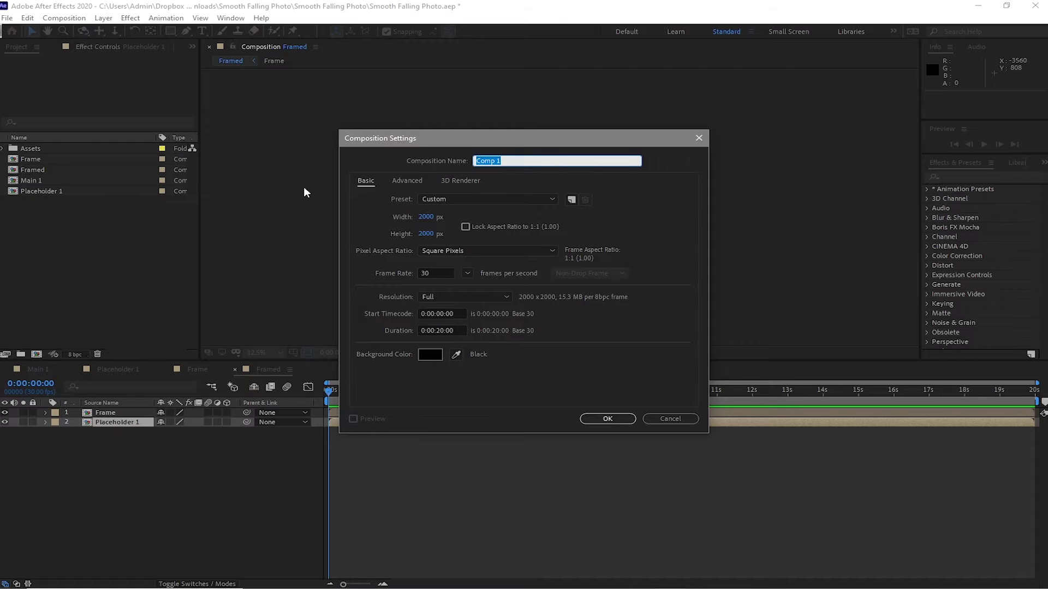
text(Back)
key(Return)
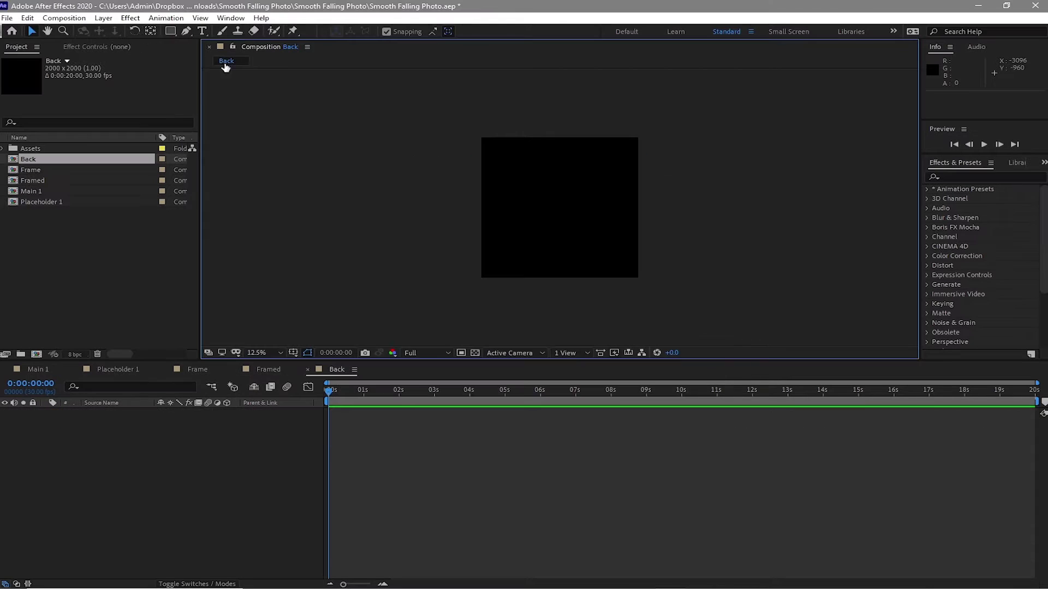
Add a full-size pale orange solid named Back to the Back composition
click(110, 19)
mouse_move(267, 32)
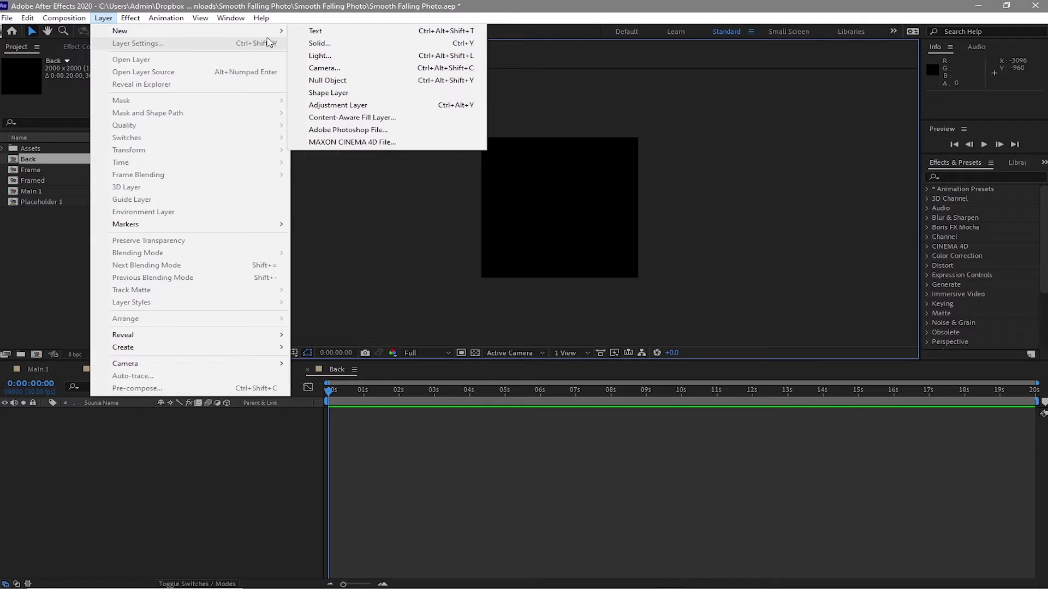
click(310, 45)
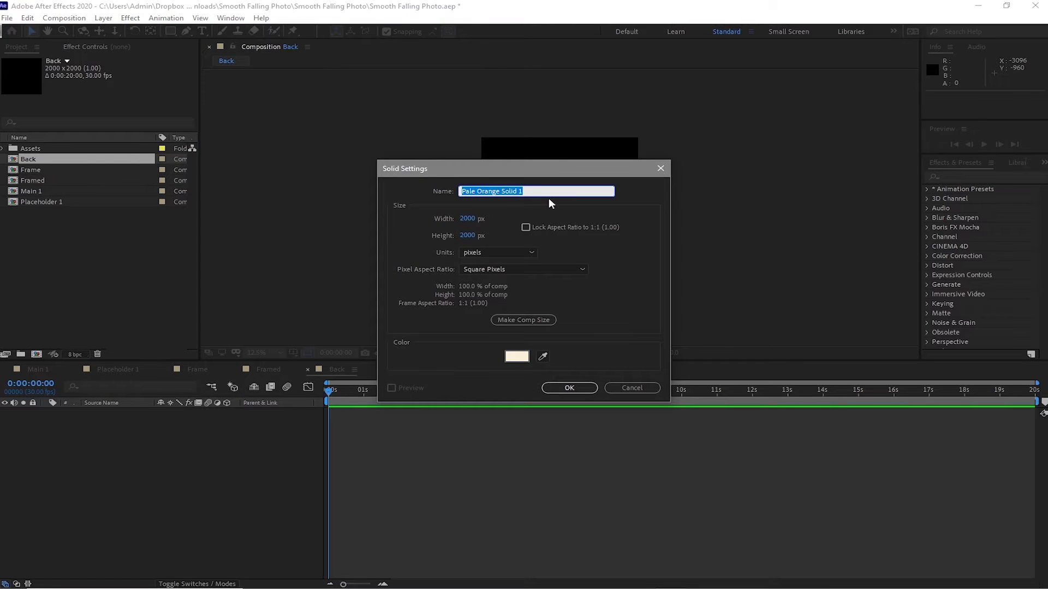
text(Back)
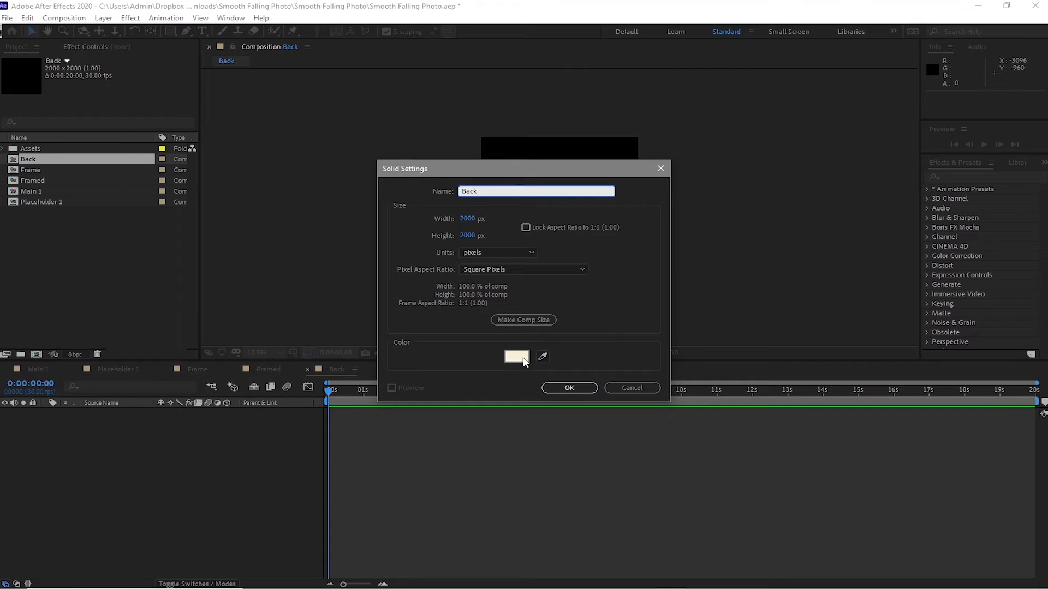
click(549, 383)
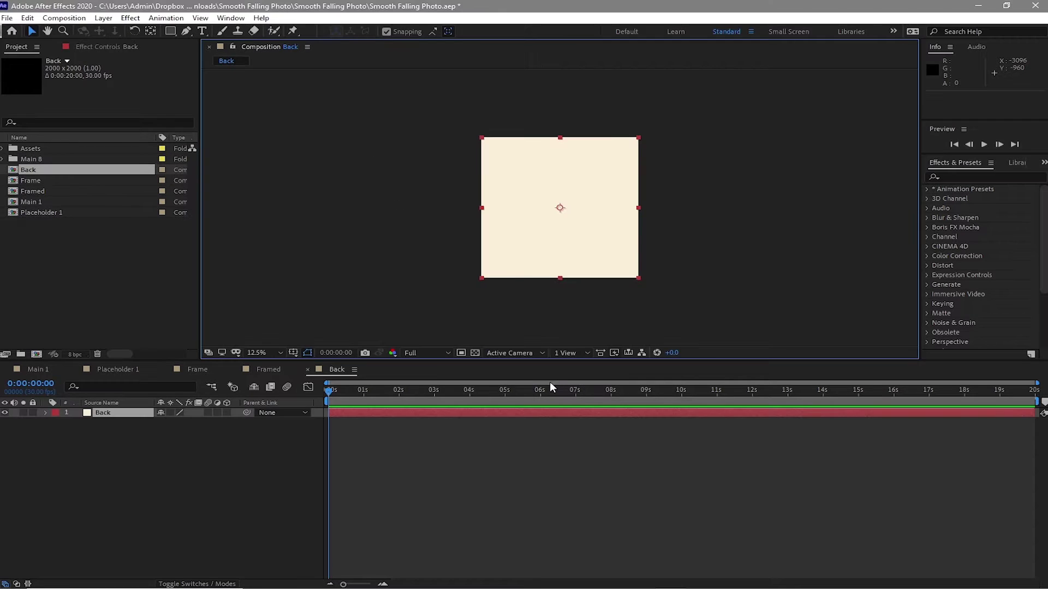
Place the Framed composition in Main 1 and put the Back composition beneath it
click(37, 369)
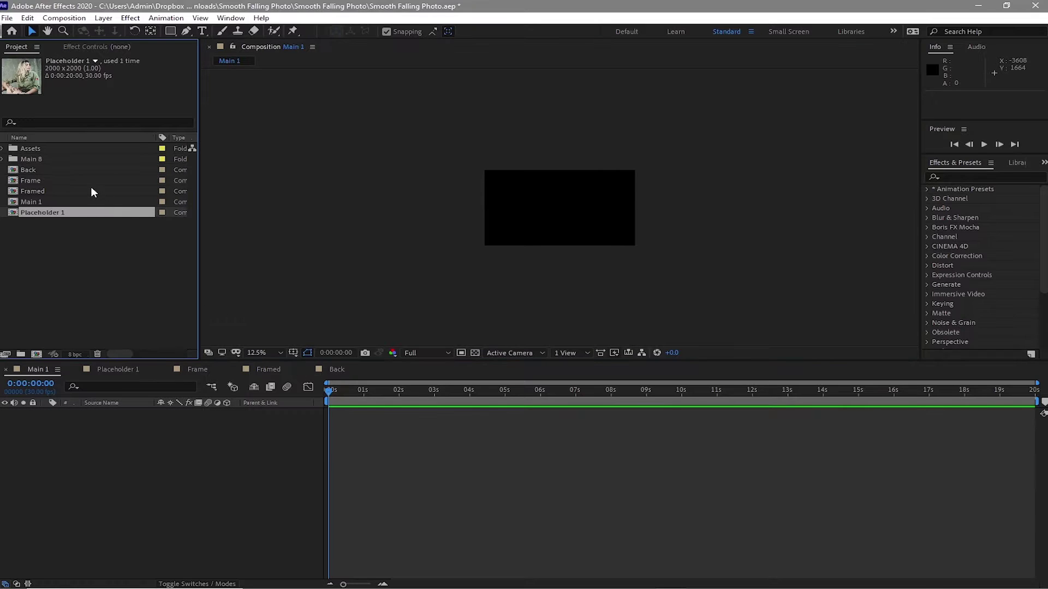
drag(90, 191, 177, 450)
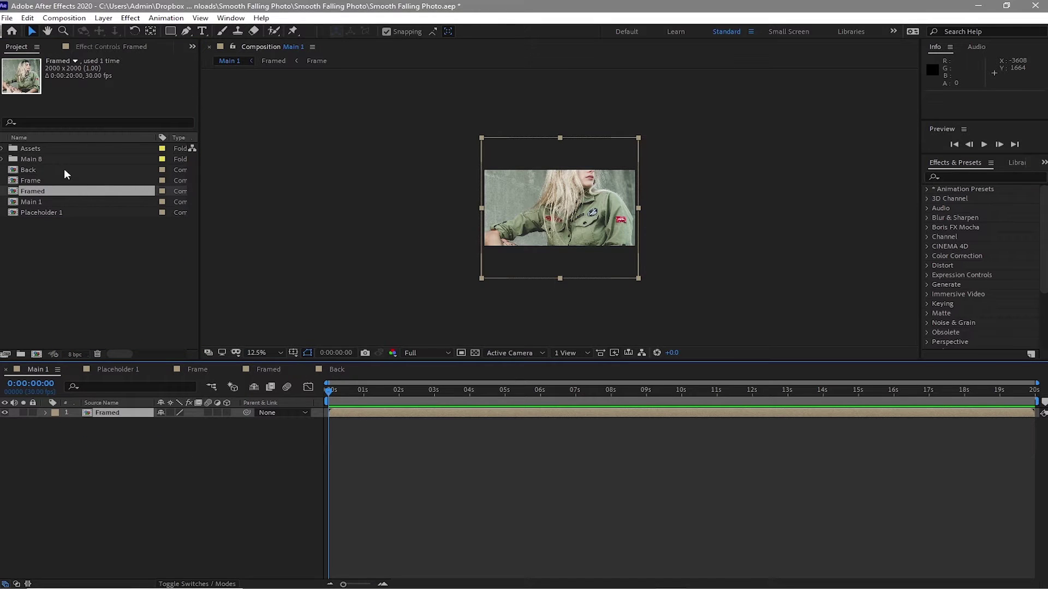
drag(64, 170, 109, 428)
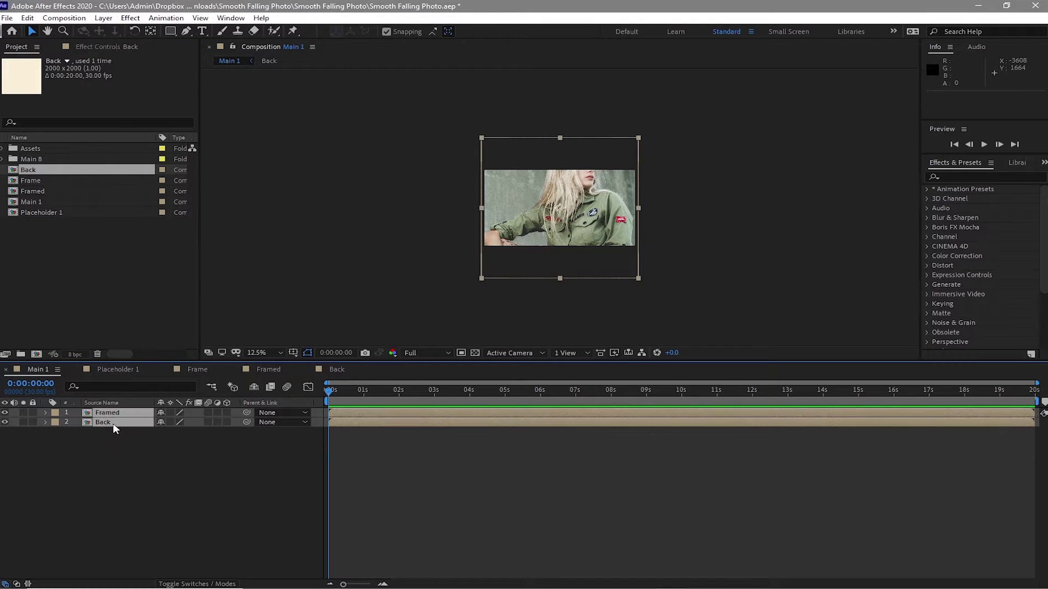
Scale both the Framed and Back layers to 30%
key(s)
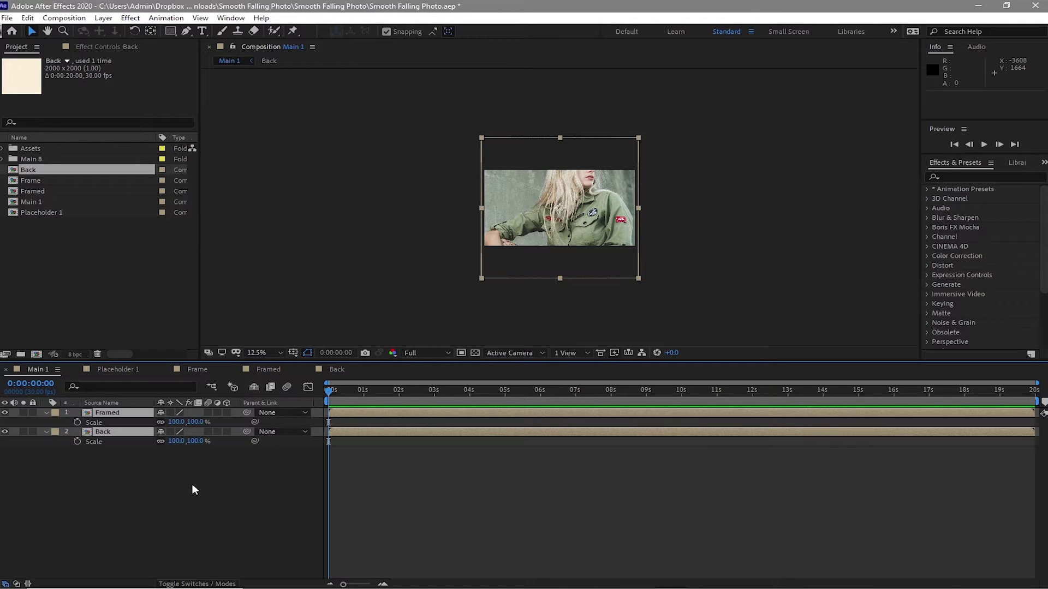
click(175, 441)
text(30)
key(Return)
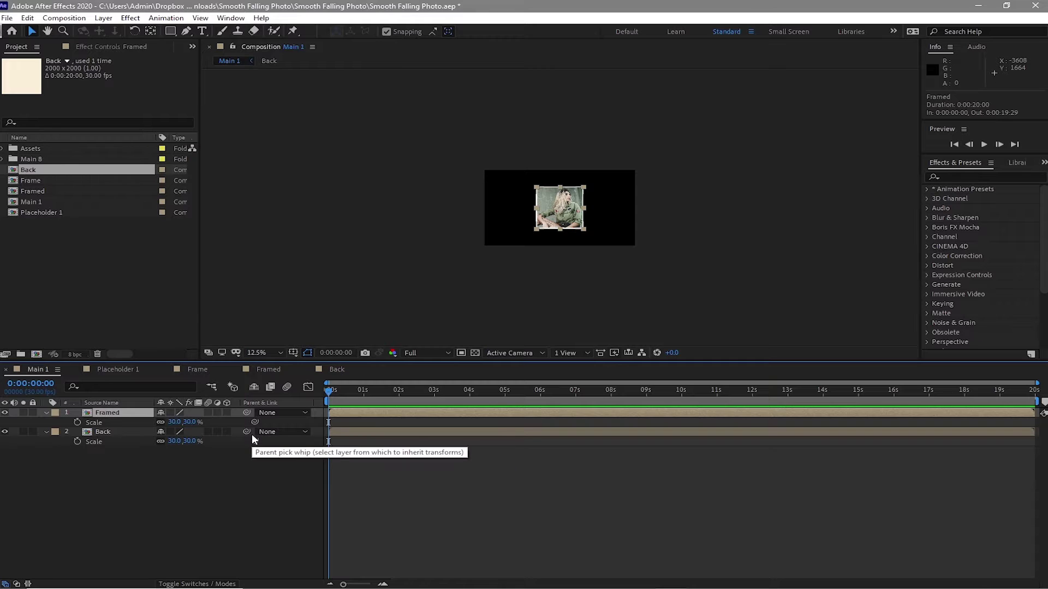
Parent the Back layer to Framed and turn both into 3D layers
drag(249, 431, 137, 413)
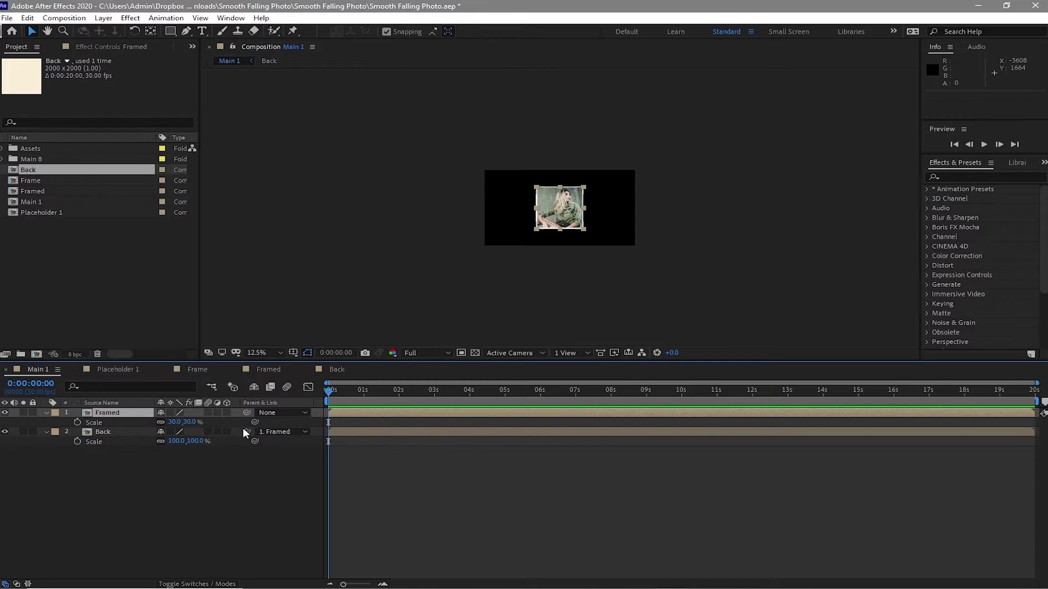
click(226, 413)
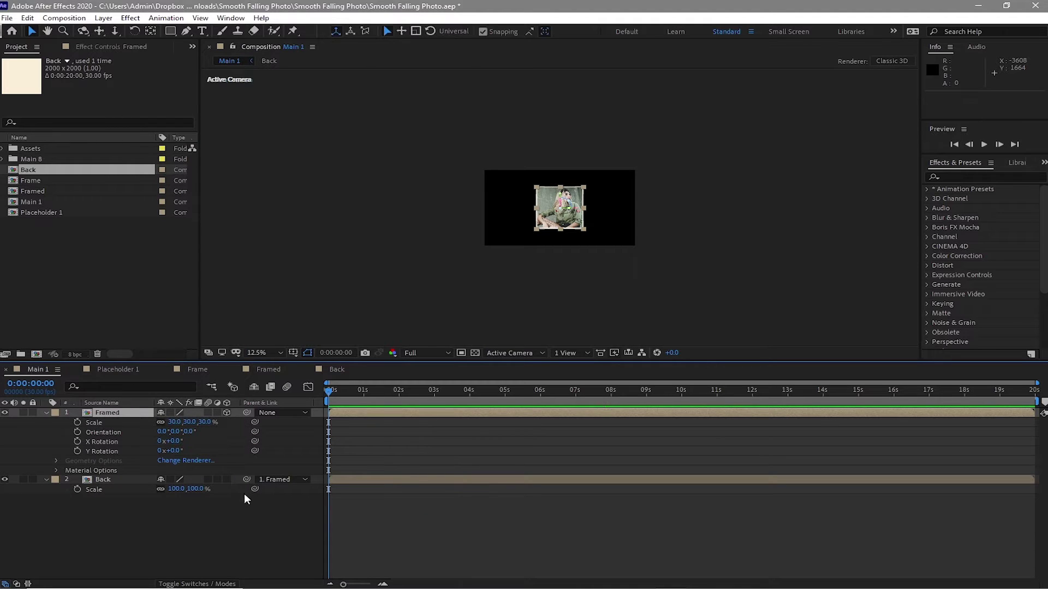
click(227, 479)
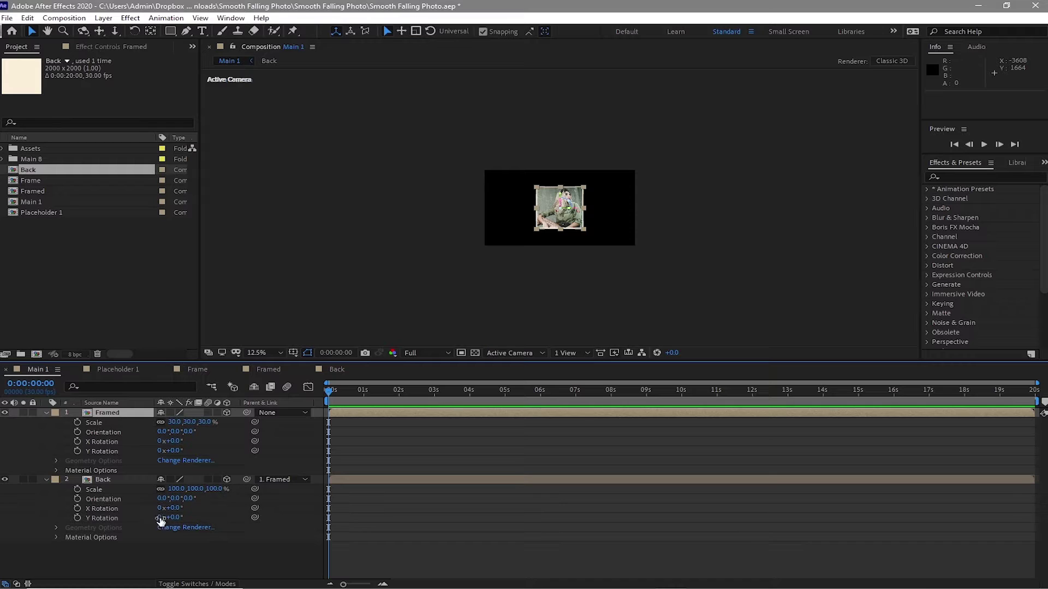
Set the Back layer's Z position to 5 so it sits just behind the photo
click(130, 479)
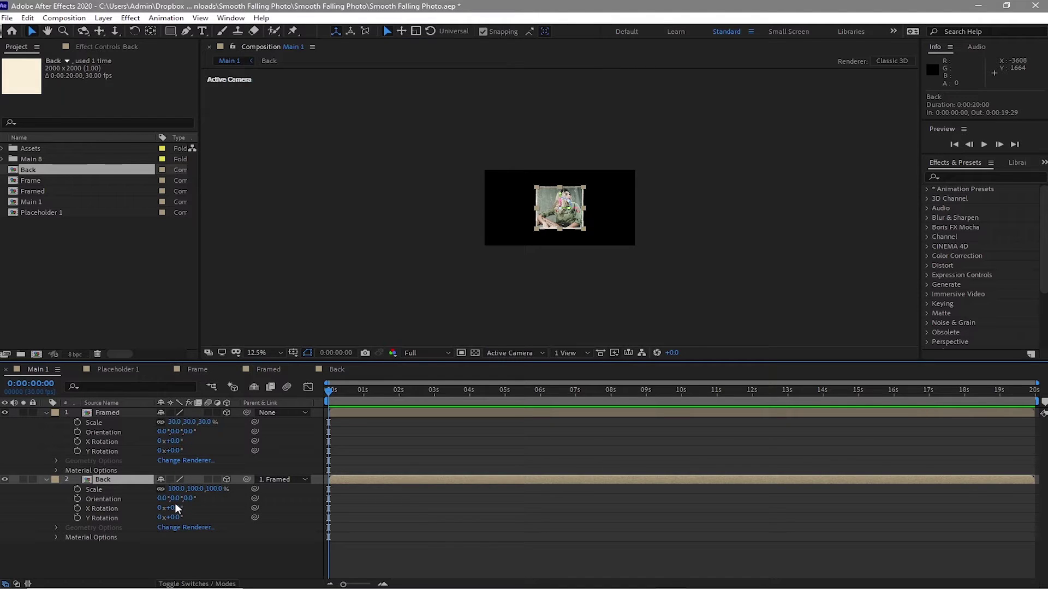
key(p)
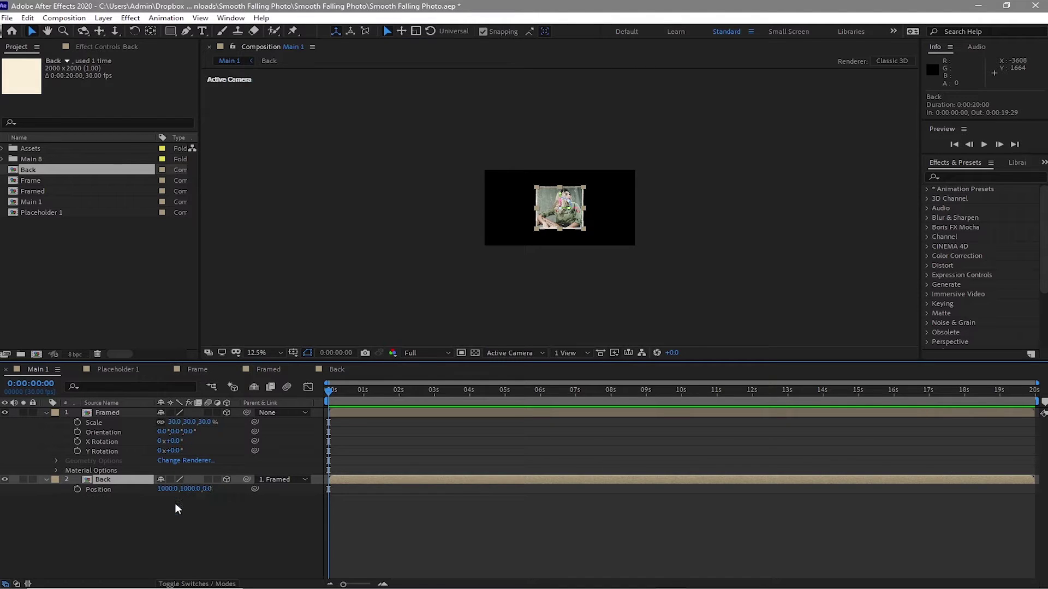
click(209, 489)
text(5)
click(253, 567)
Turn the Framed layer's Y Rotation to about 164° to check its reverse side, and reset it to 0°
click(128, 409)
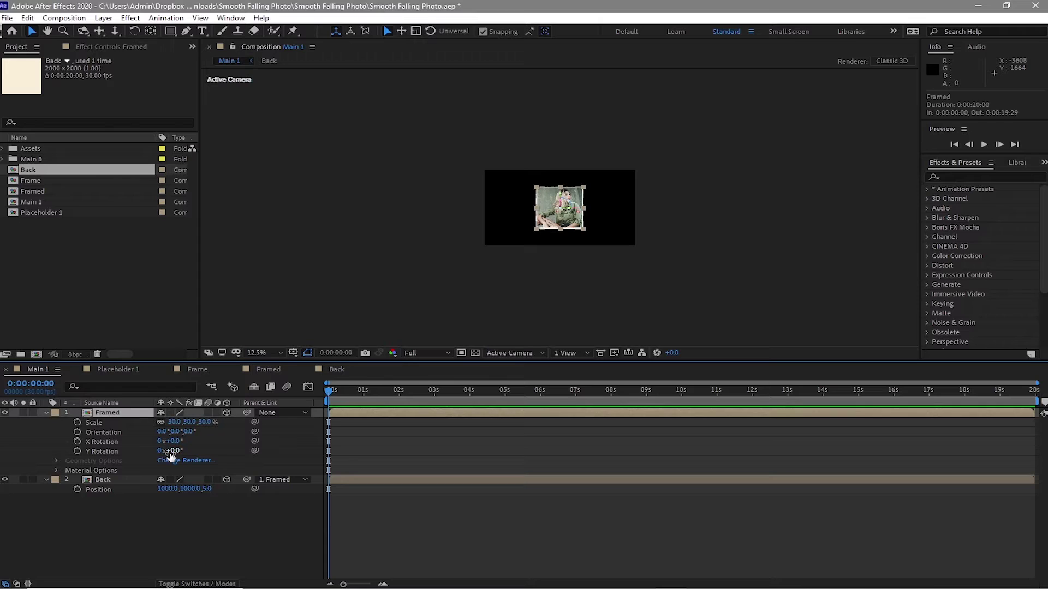
drag(173, 452, 293, 468)
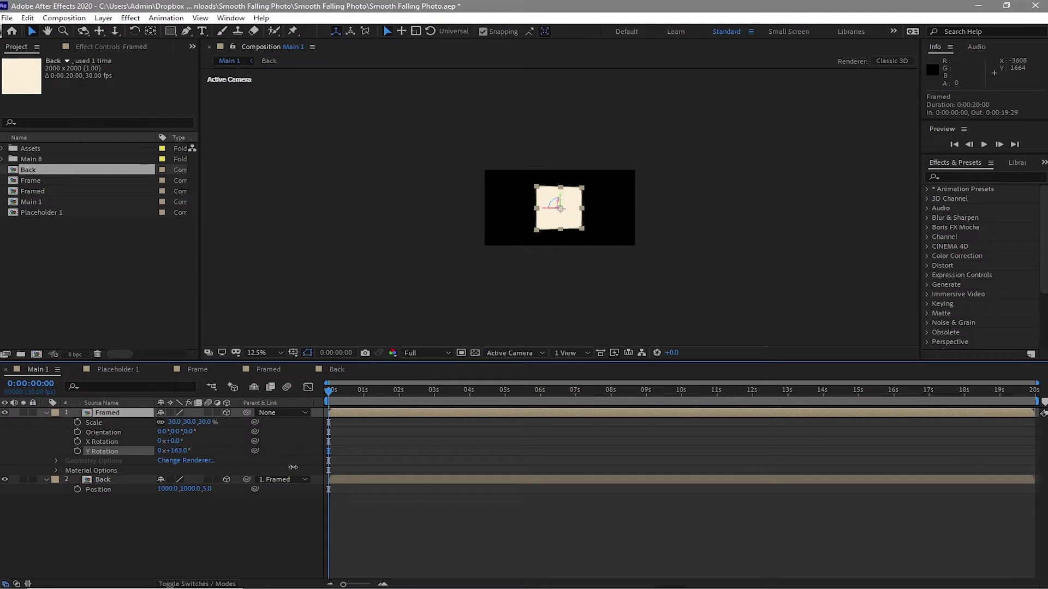
click(293, 468)
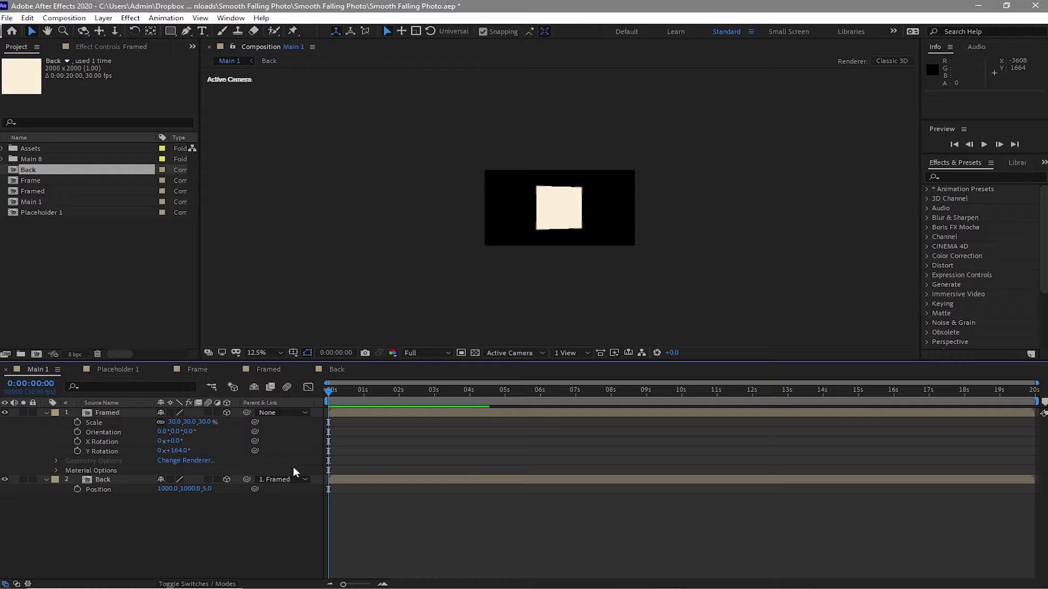
click(182, 451)
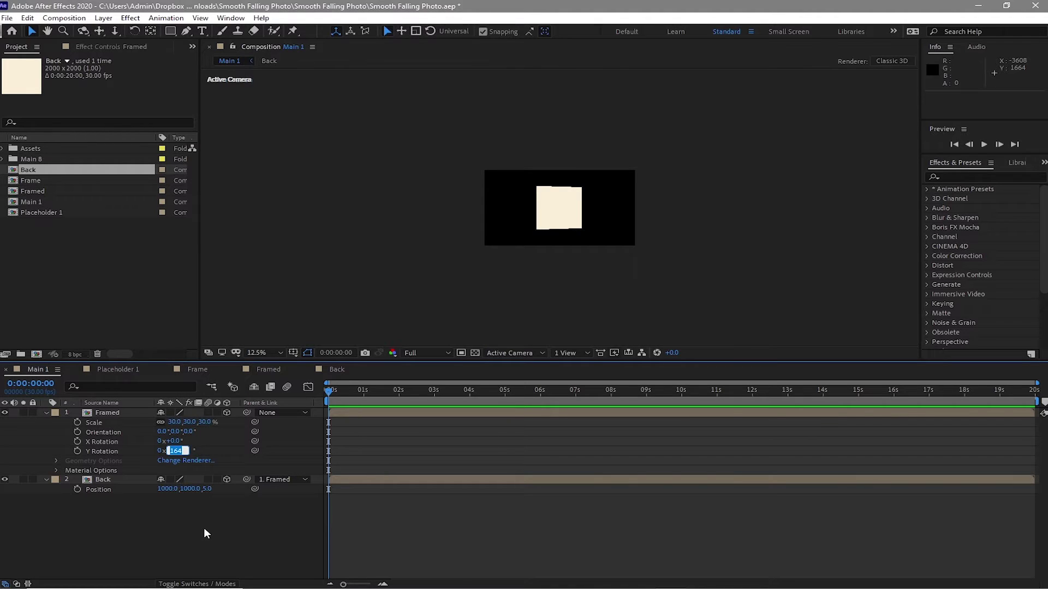
text(0)
key(Return)
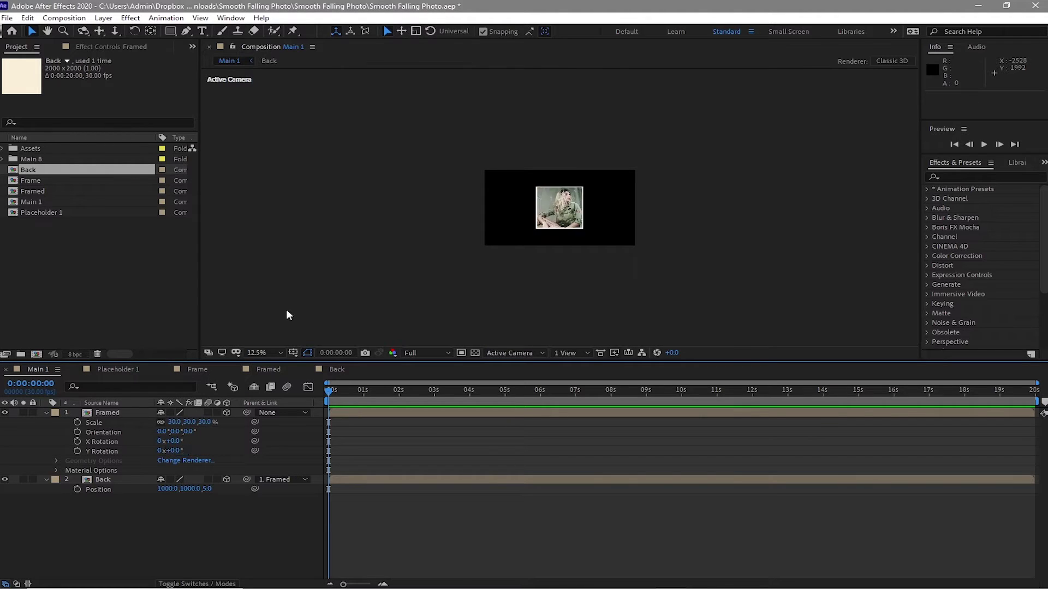
Collapse the properties of both layers and give the Back layer a teal label colour
key(period)
click(46, 413)
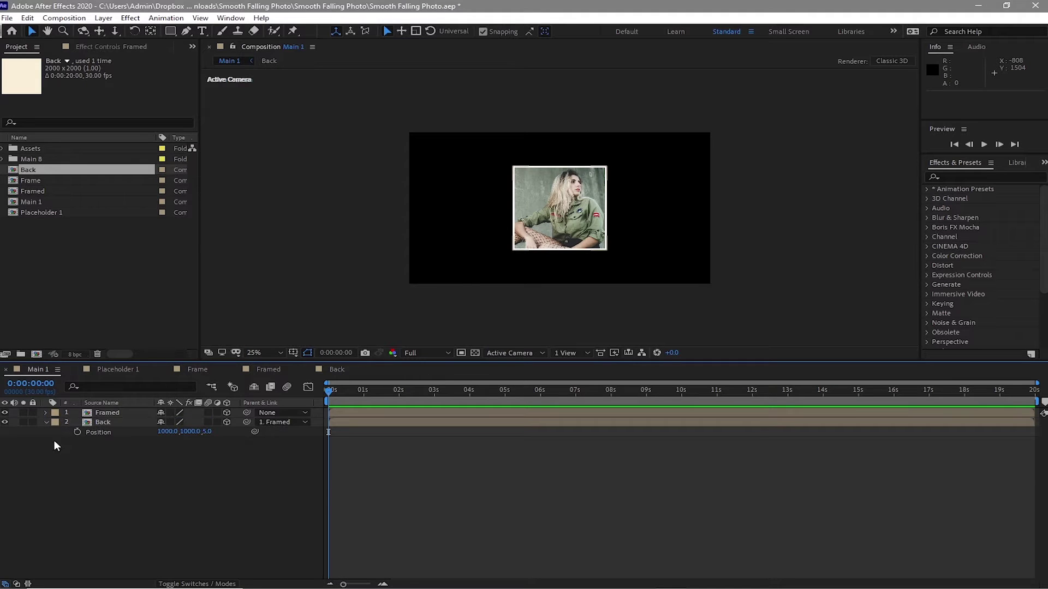
click(46, 422)
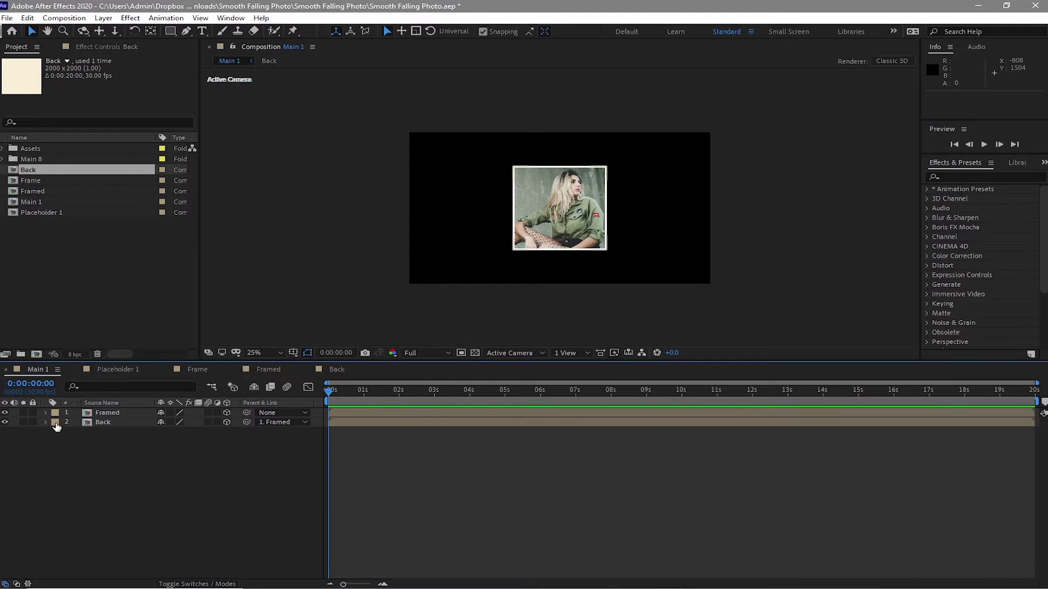
click(55, 422)
click(81, 395)
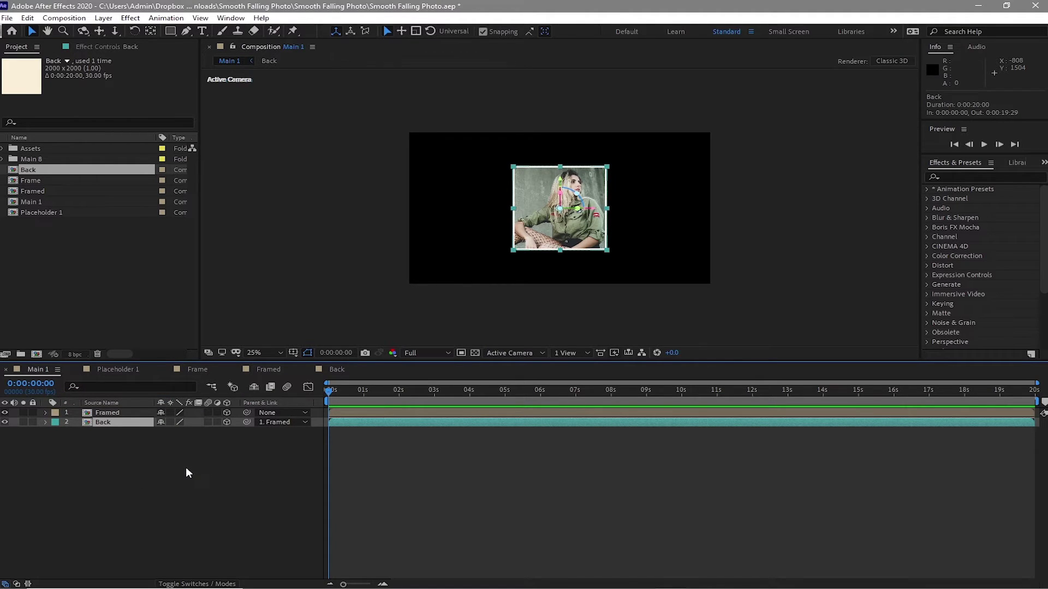
Duplicate the Framed and Back layers together and move the new pair below the existing one
shift+click(106, 413)
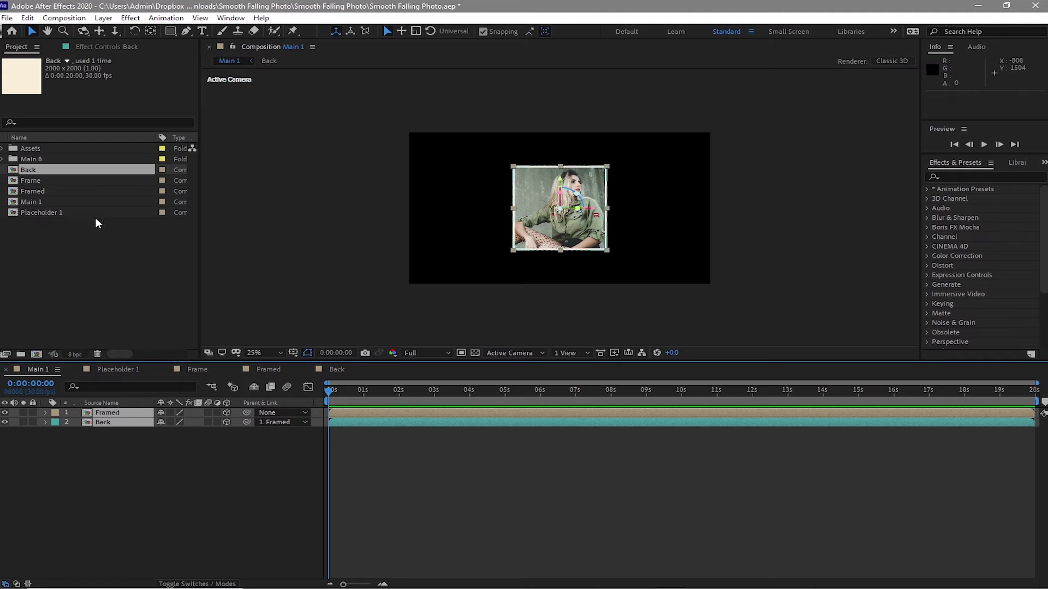
click(27, 17)
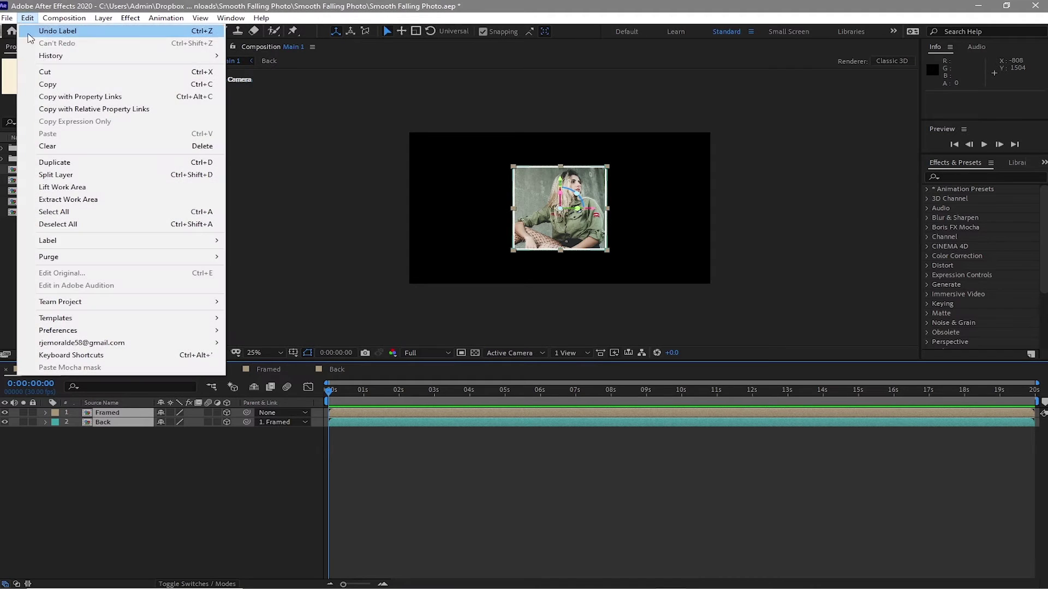
click(49, 163)
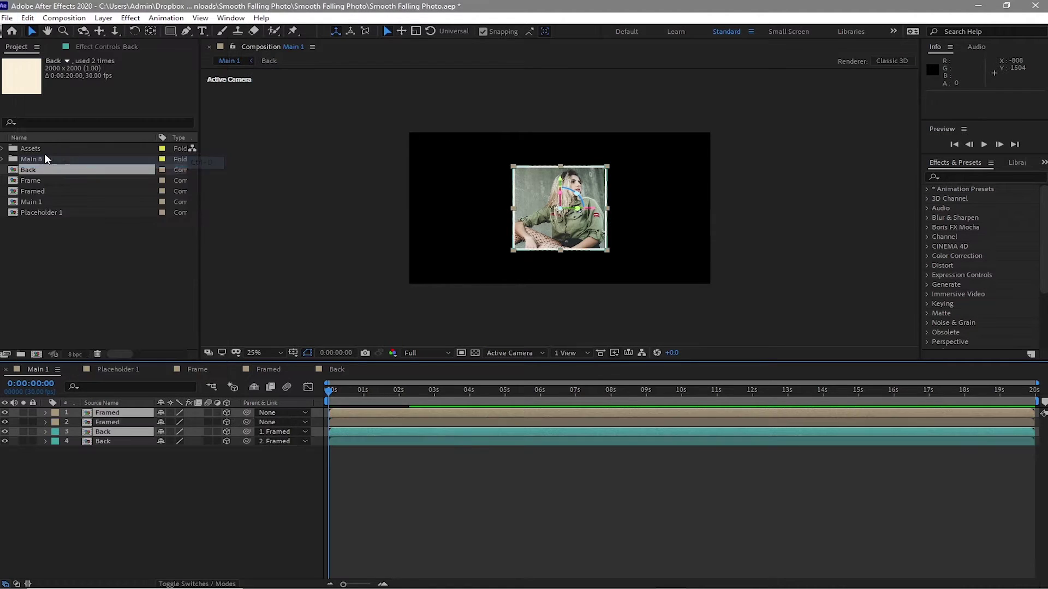
drag(126, 433, 130, 452)
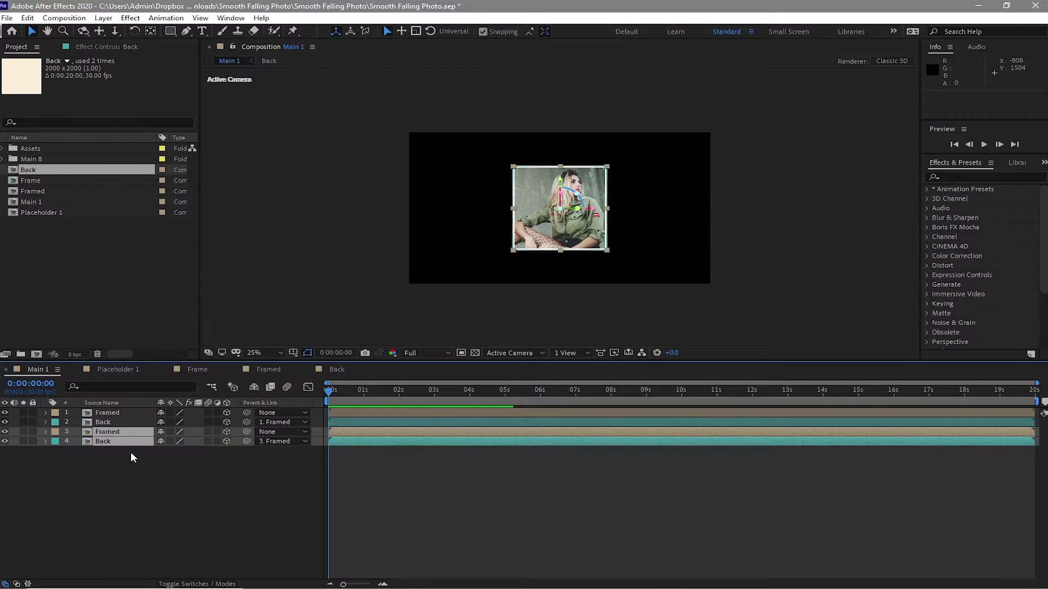
Duplicate the Framed and Back pair four more times, moving each new pair to the bottom of the layer stack
click(27, 17)
click(49, 162)
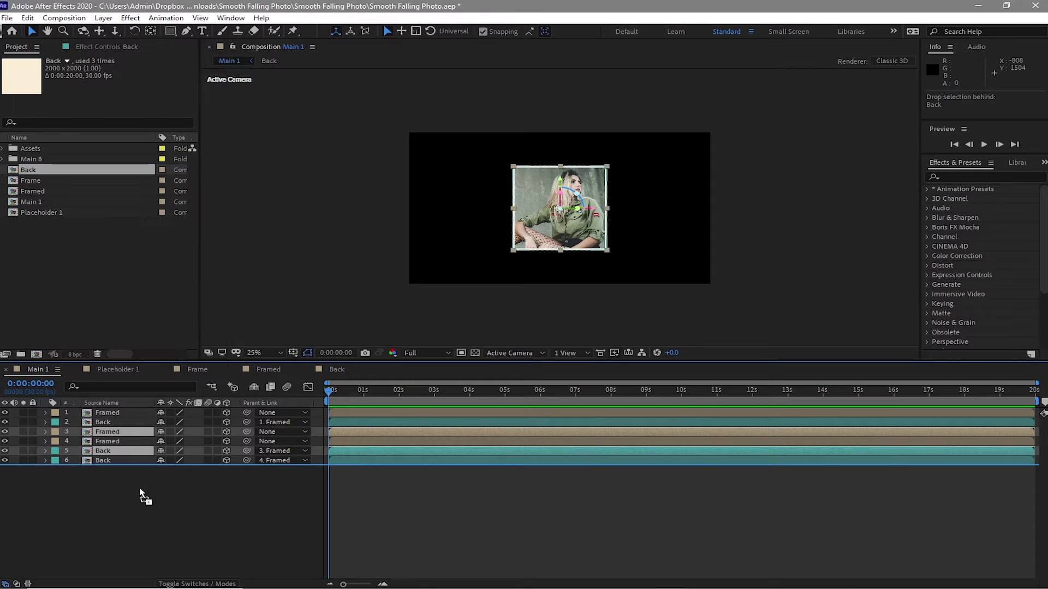
click(27, 18)
click(49, 163)
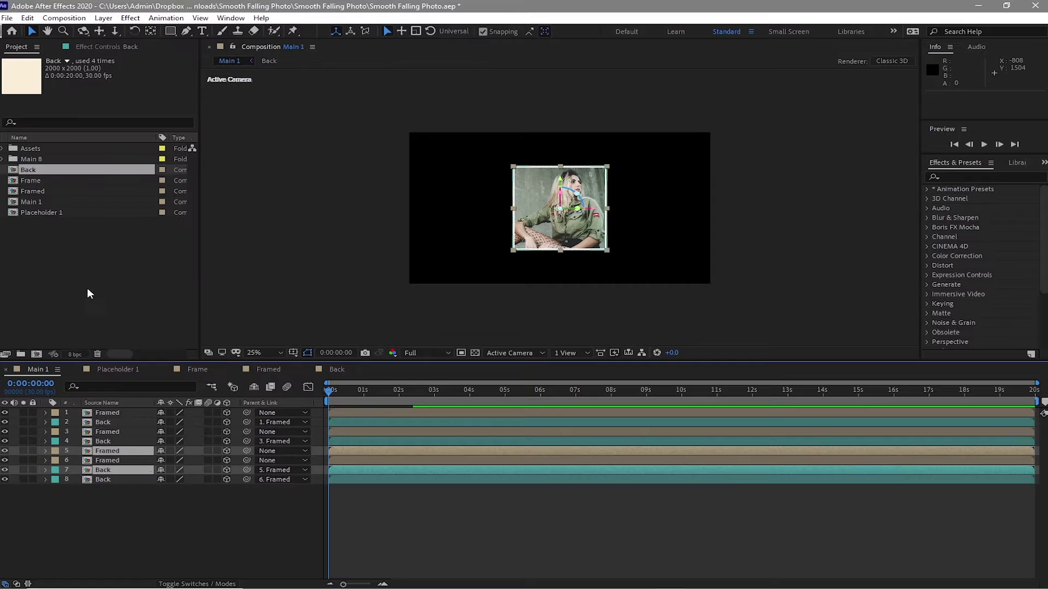
click(27, 18)
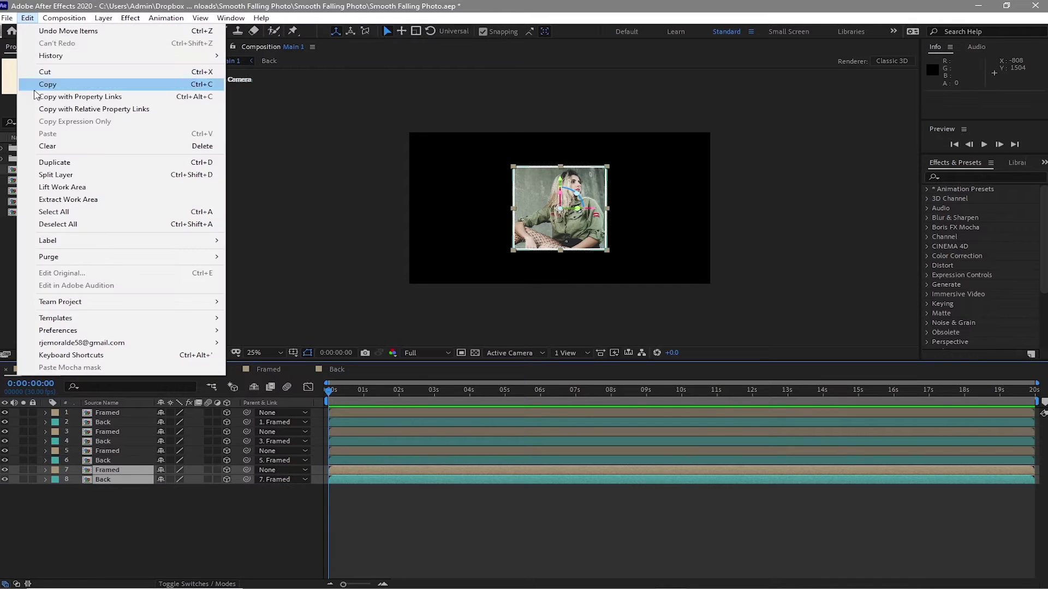
click(50, 162)
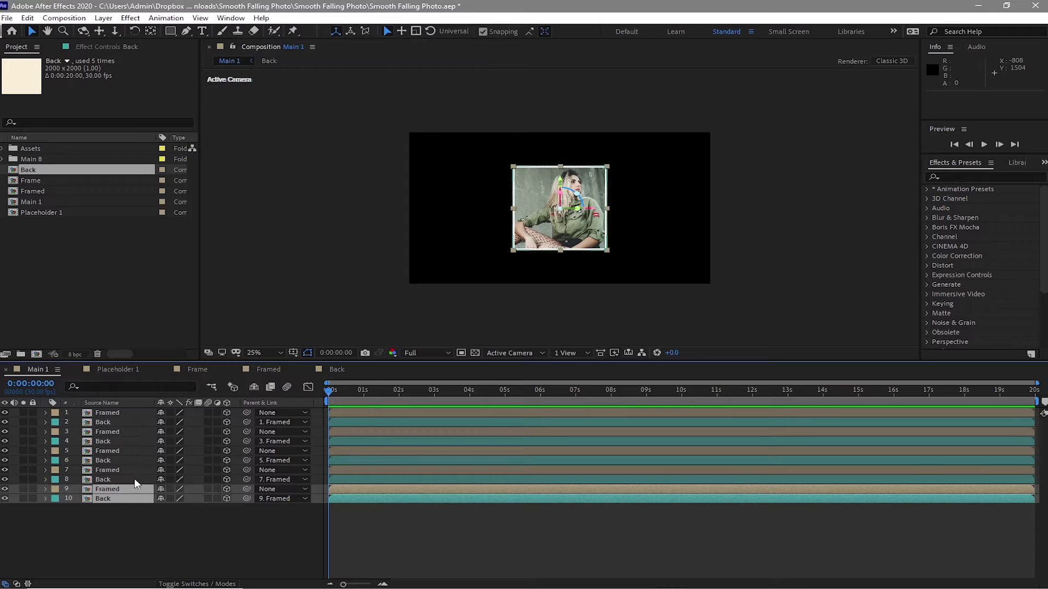
click(28, 17)
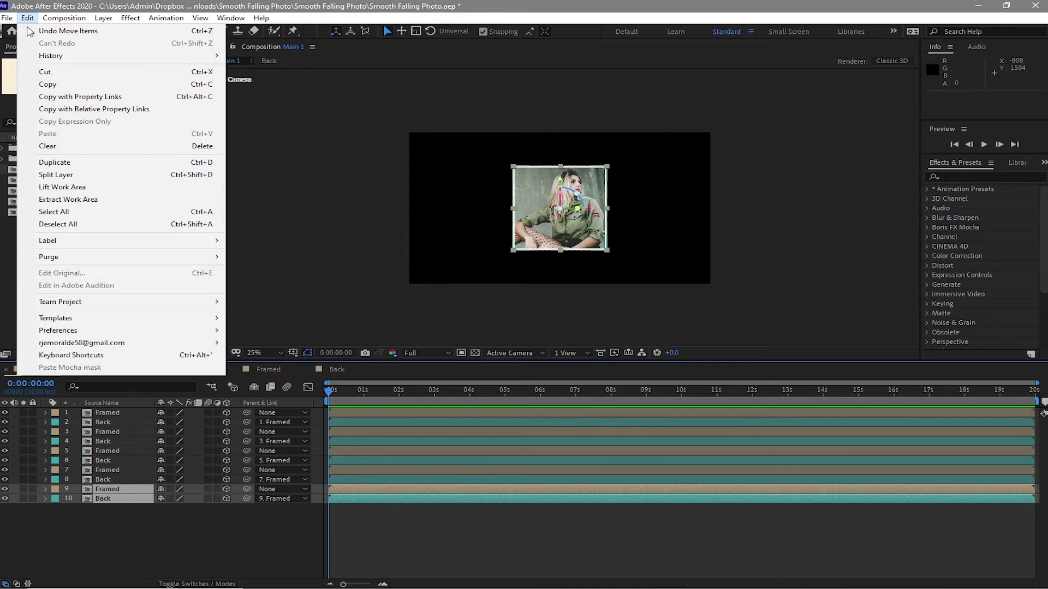
click(49, 162)
drag(143, 507, 143, 531)
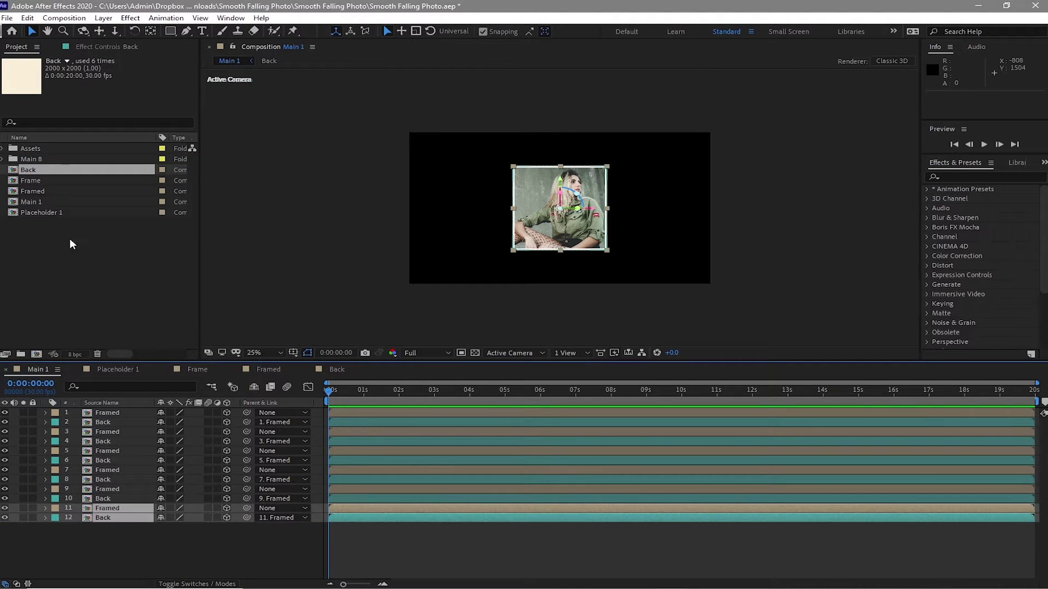
Duplicate the Placeholder 1 composition five times in the project
click(51, 213)
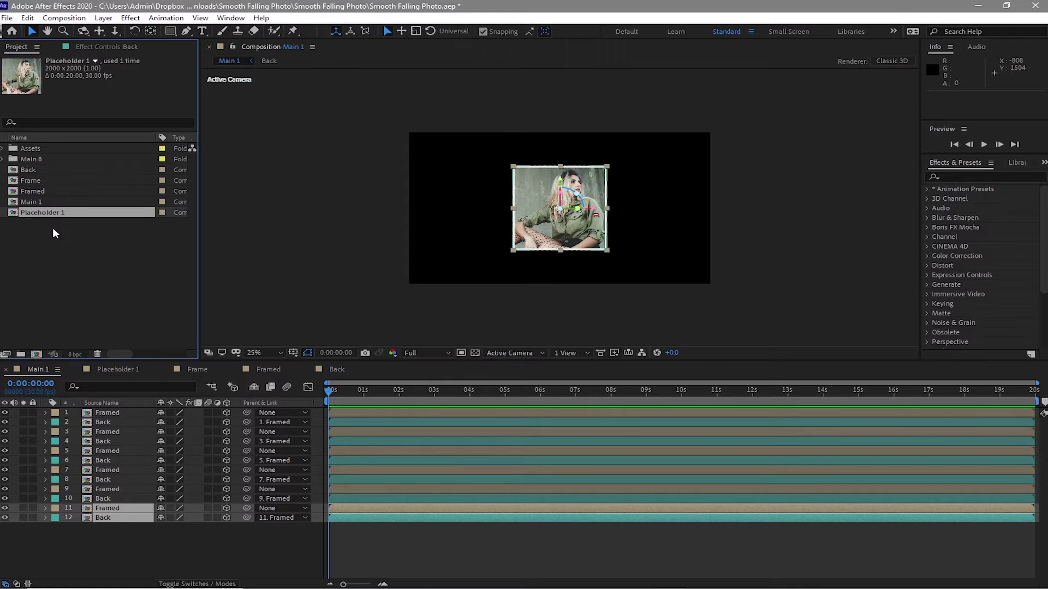
click(27, 17)
click(49, 162)
click(27, 18)
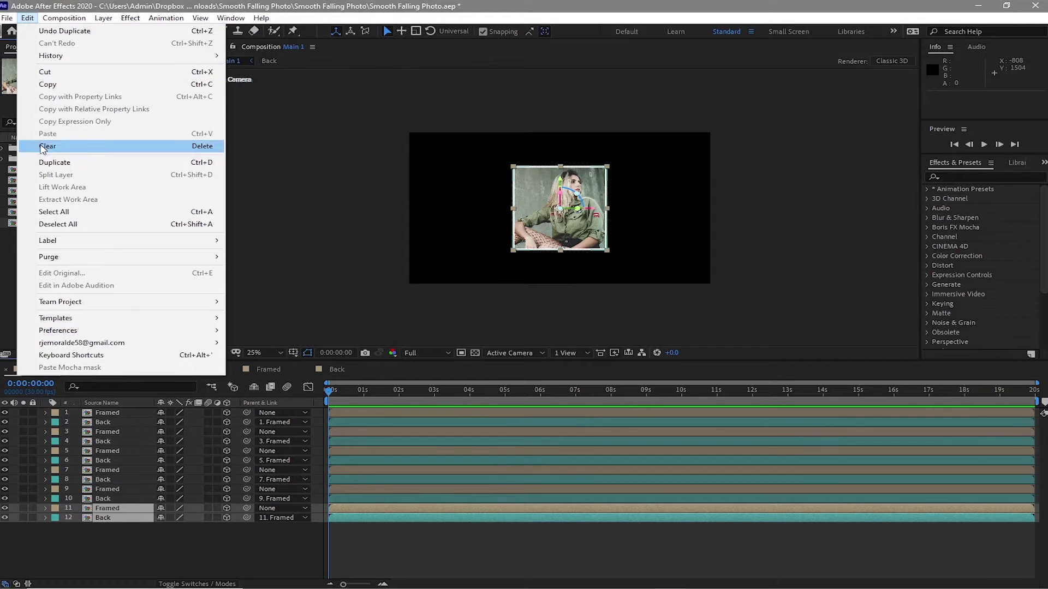
click(49, 162)
click(28, 18)
click(49, 162)
click(27, 17)
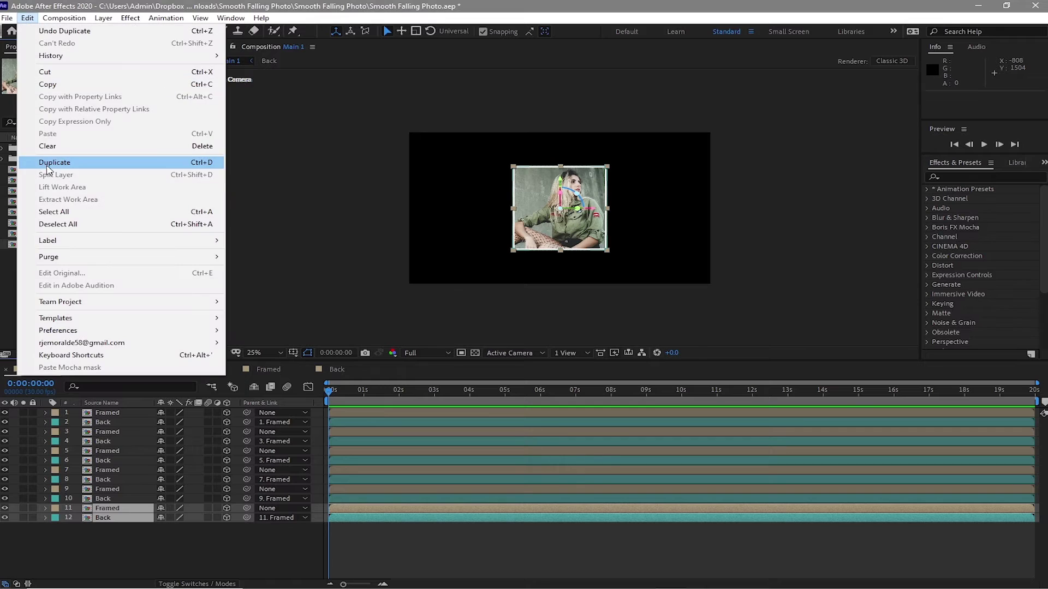
click(49, 162)
click(28, 18)
click(50, 162)
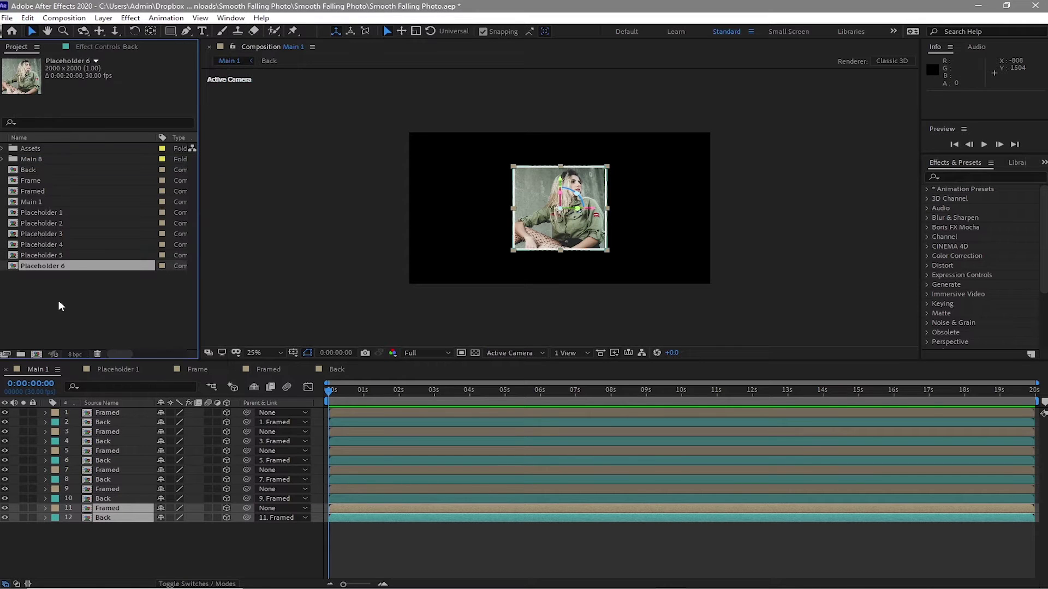
Open the five duplicated placeholder compositions together and bring Placeholder 2 to the front
shift+click(7, 224)
double_click(14, 226)
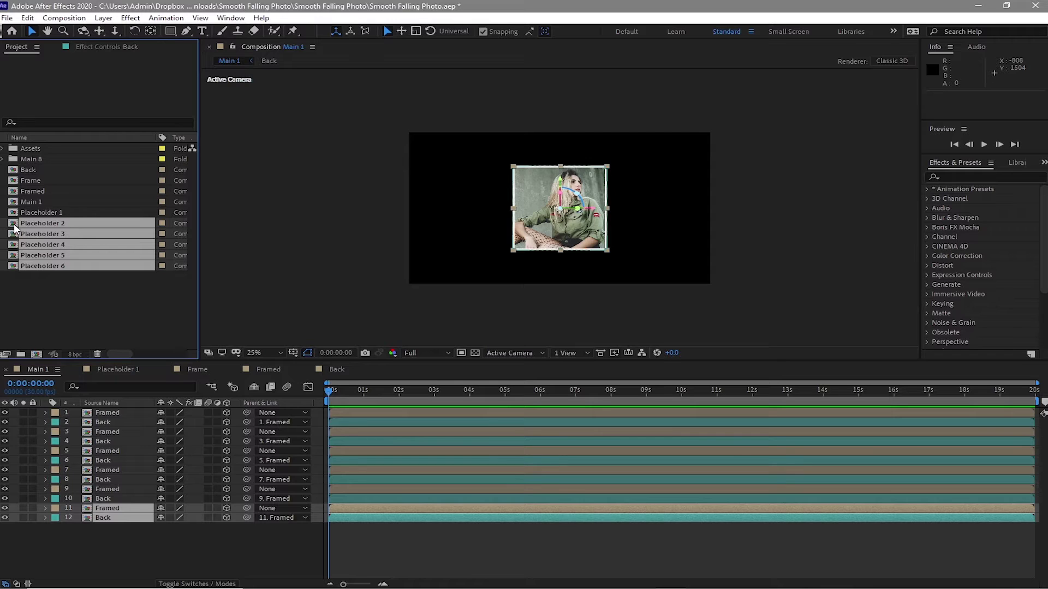
click(403, 369)
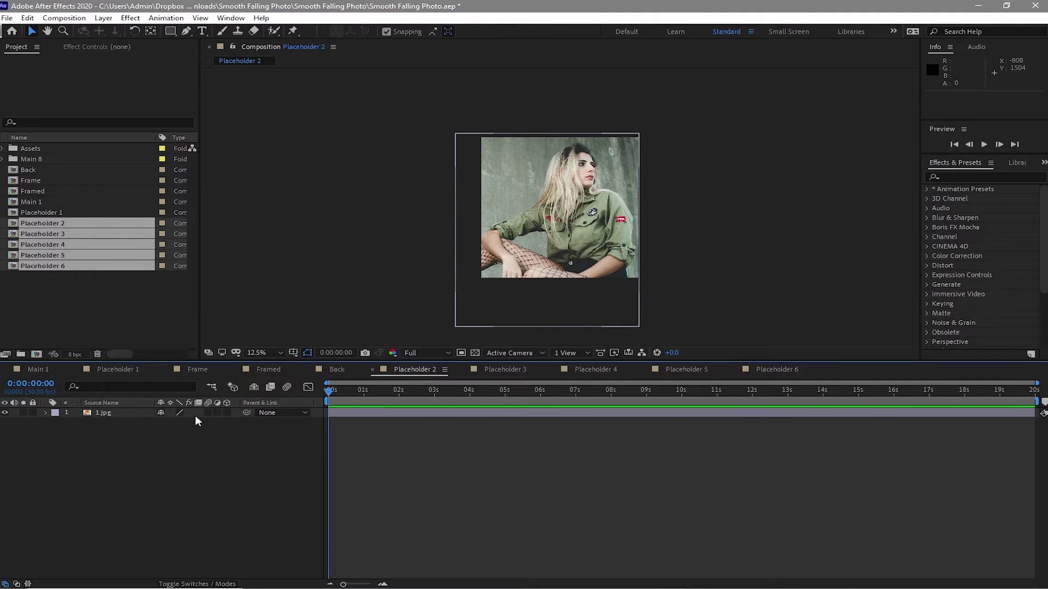
Replace the 1.jpg layer in Placeholder 2 with 2.jpg from the Photos folder inside Assets > Image
click(117, 415)
key(Delete)
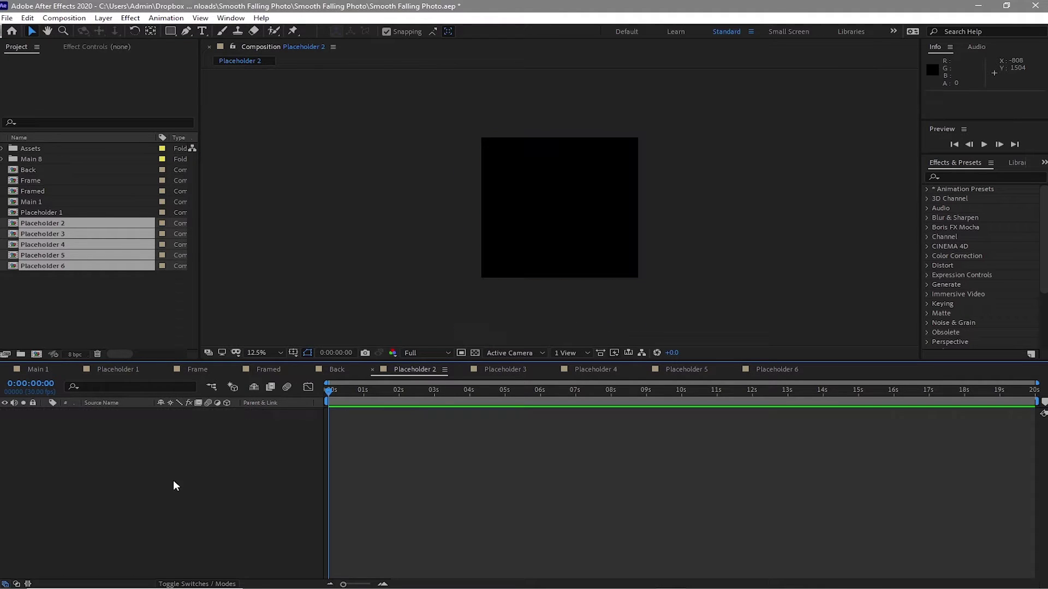
click(4, 149)
click(14, 171)
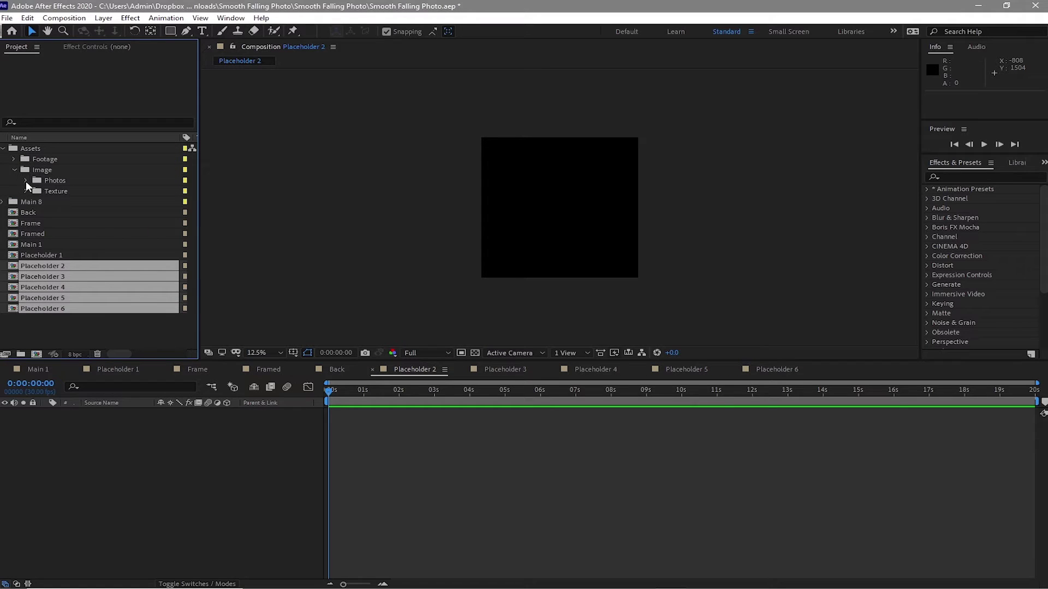
click(25, 180)
drag(64, 202, 131, 461)
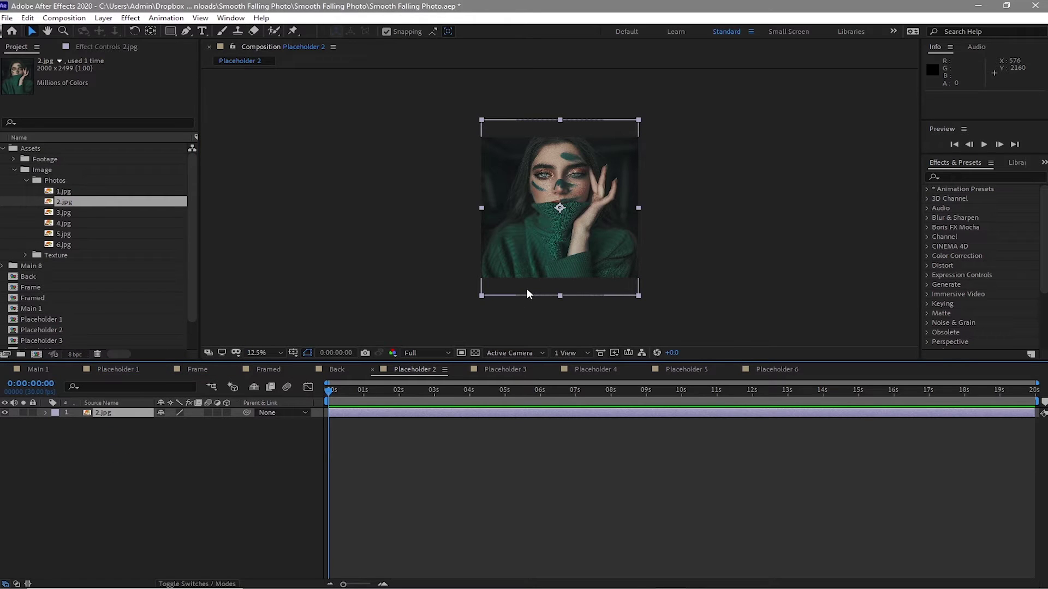
Shift the 2.jpg photo slightly downward in Placeholder 2 and scale it to 108%
drag(526, 288, 526, 298)
click(135, 415)
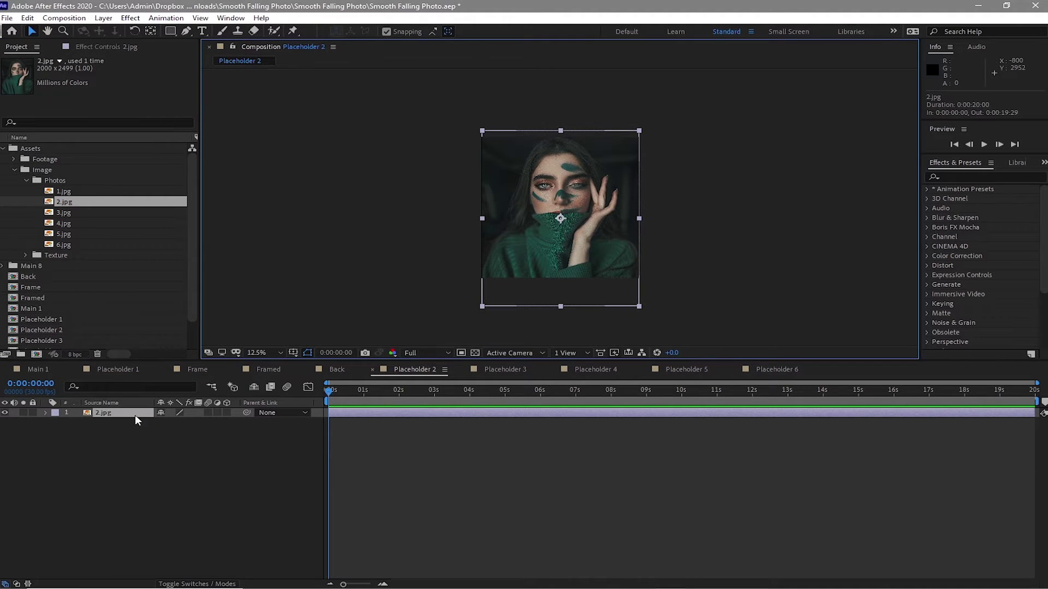
key(s)
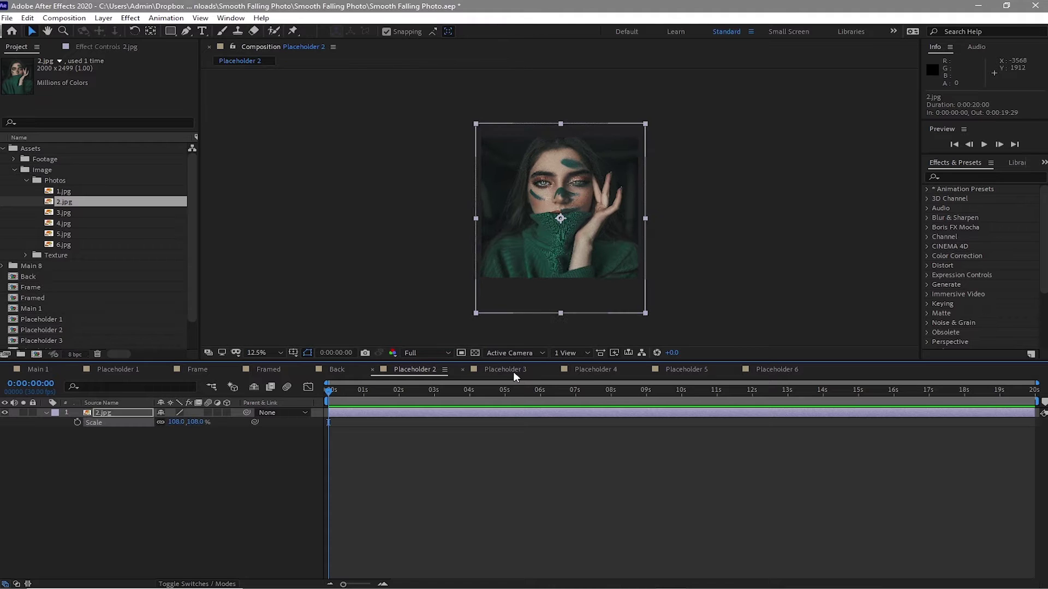
In Placeholder 3, add 3.jpg from the Photos folder and delete the 1.jpg layer
click(513, 372)
click(64, 211)
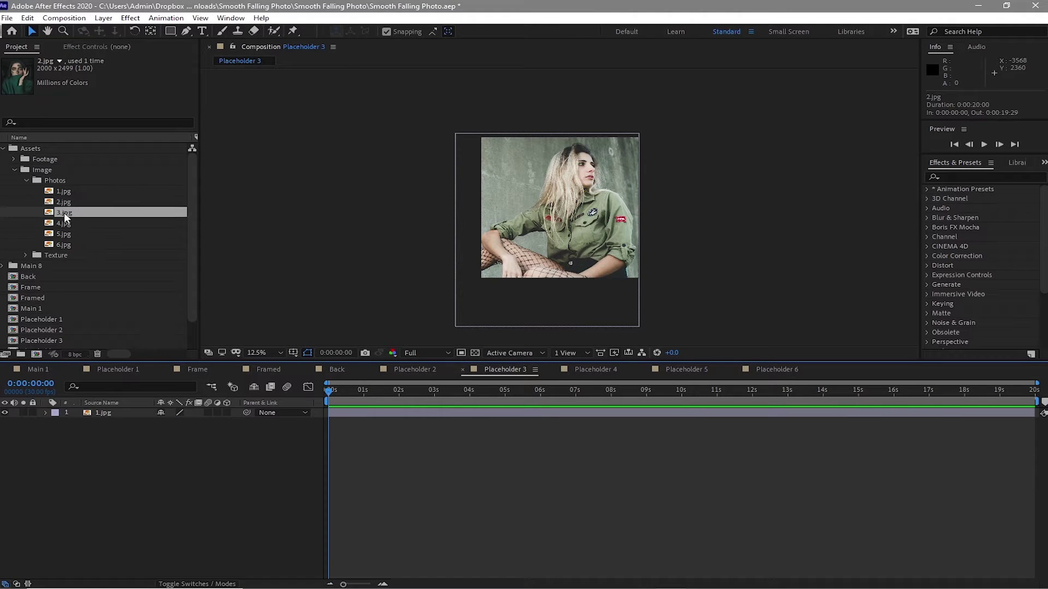
drag(64, 212, 85, 464)
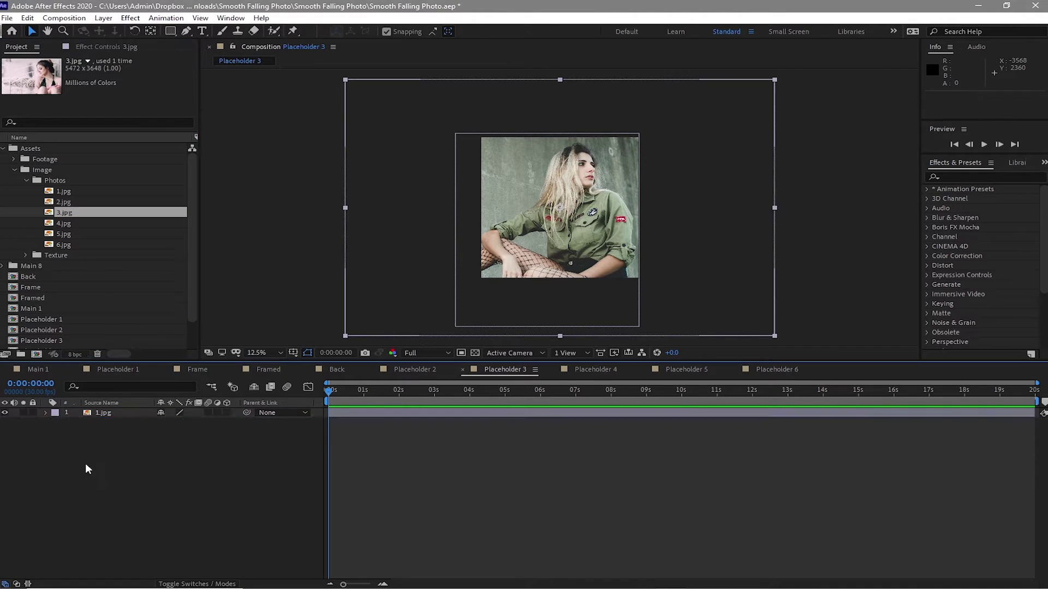
click(103, 412)
key(Delete)
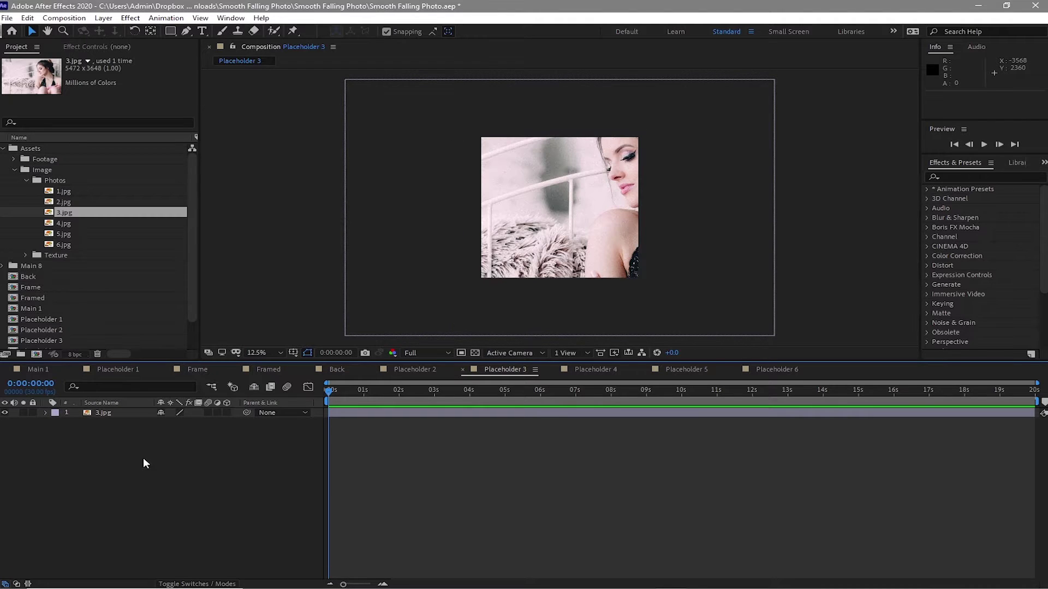
Scale the 3.jpg layer to 59% and move it to about 440, 1048 so the woman sits within the frame
click(100, 410)
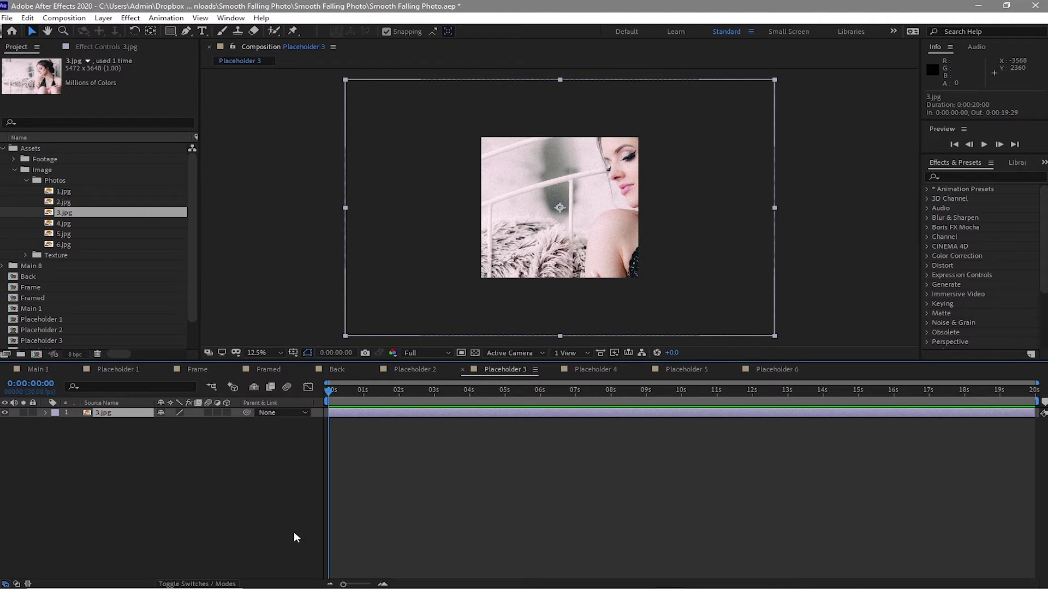
key(s)
drag(174, 423, 150, 426)
drag(441, 266, 400, 269)
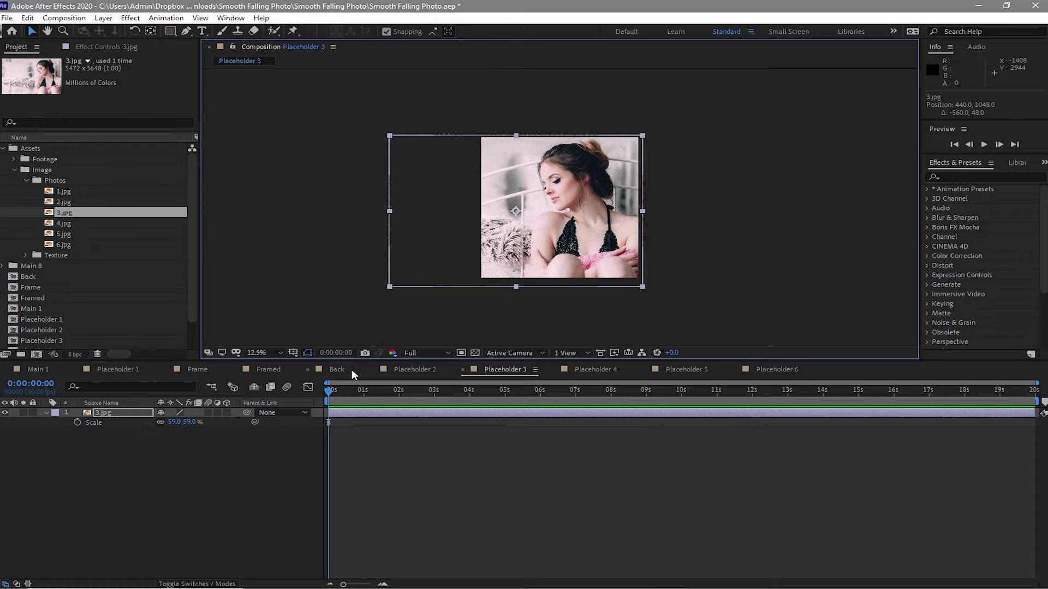
In Placeholder 4, add 4.jpg from the Photos folder and delete the 1.jpg layer
click(568, 376)
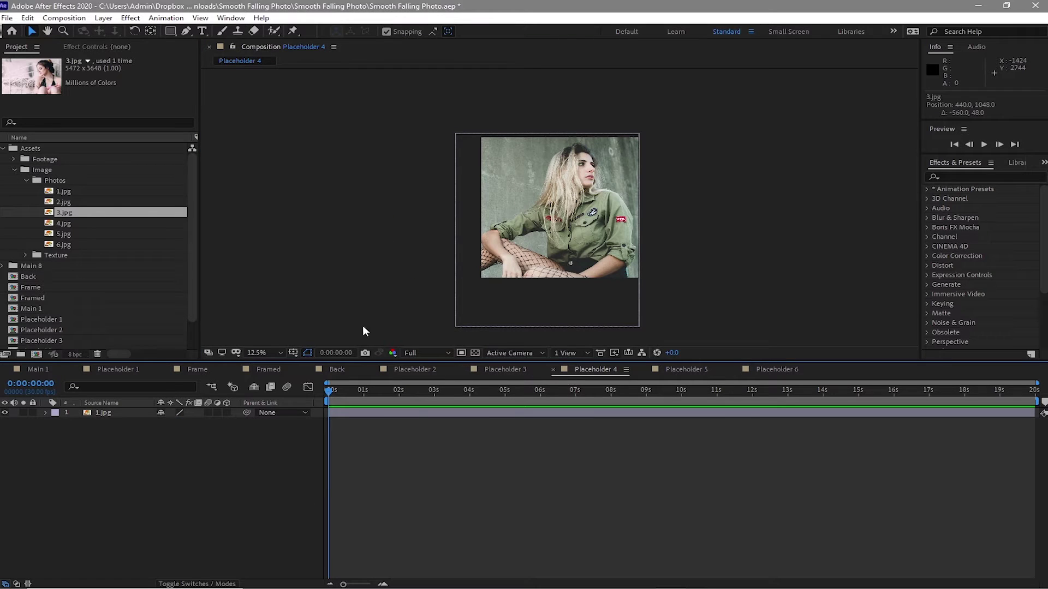
click(84, 224)
drag(84, 224, 102, 465)
click(130, 415)
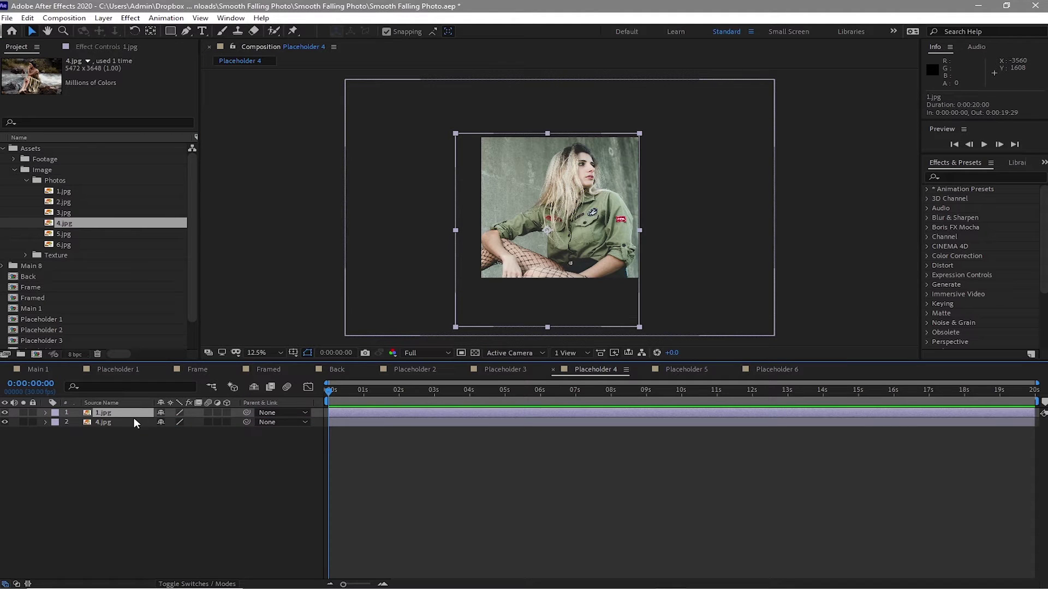
key(Delete)
Scale down the 4.jpg layer so more of the photo fits inside Placeholder 4
click(129, 413)
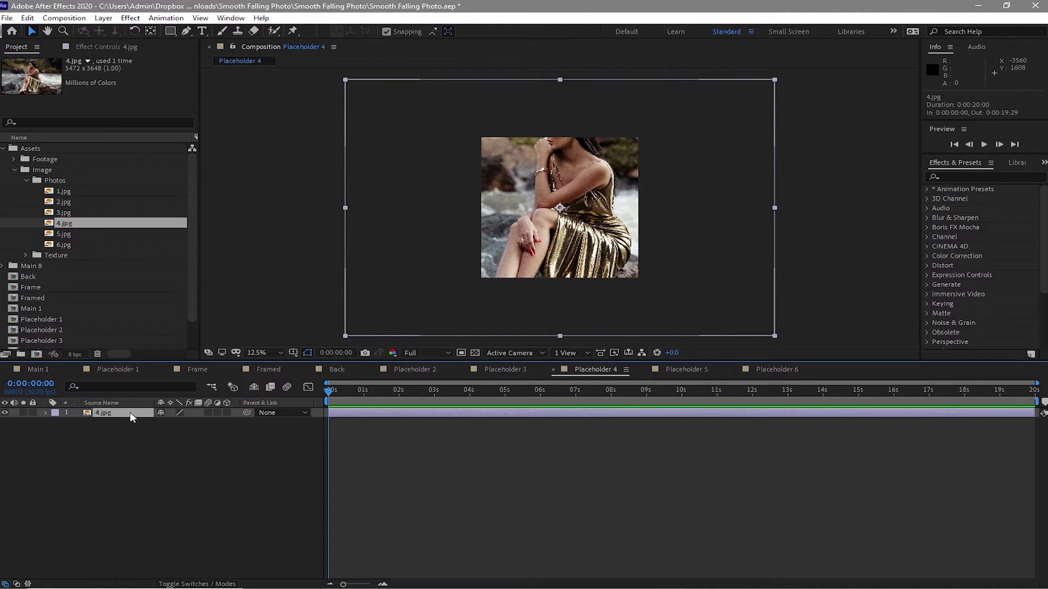
key(s)
drag(170, 423, 152, 432)
In Placeholder 5, add 5.jpg from the Photos folder and delete the 1.jpg layer
key(shift+period)
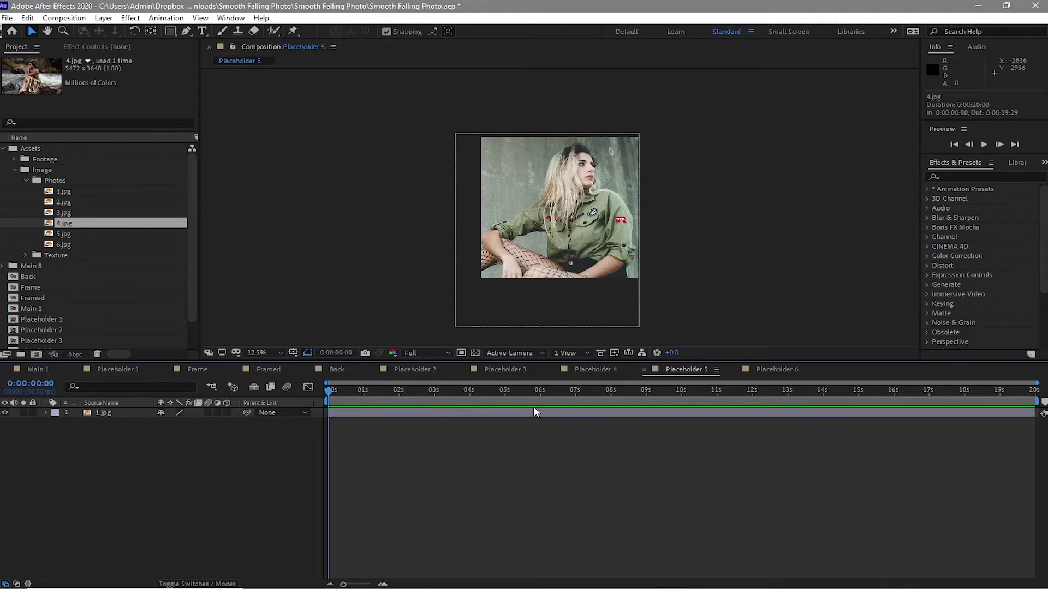
click(100, 237)
drag(100, 239, 70, 429)
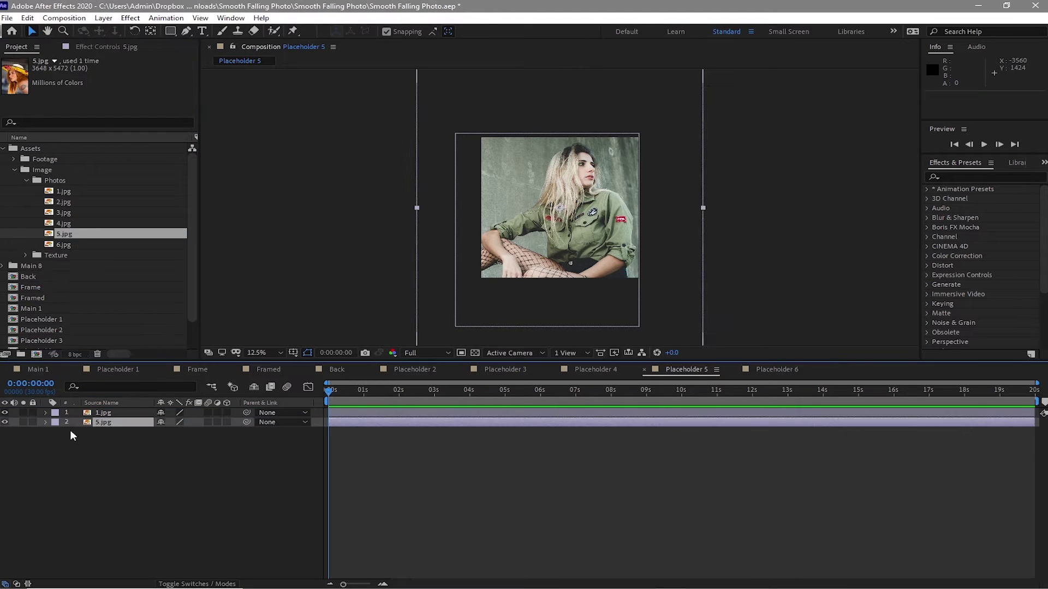
click(111, 414)
key(Delete)
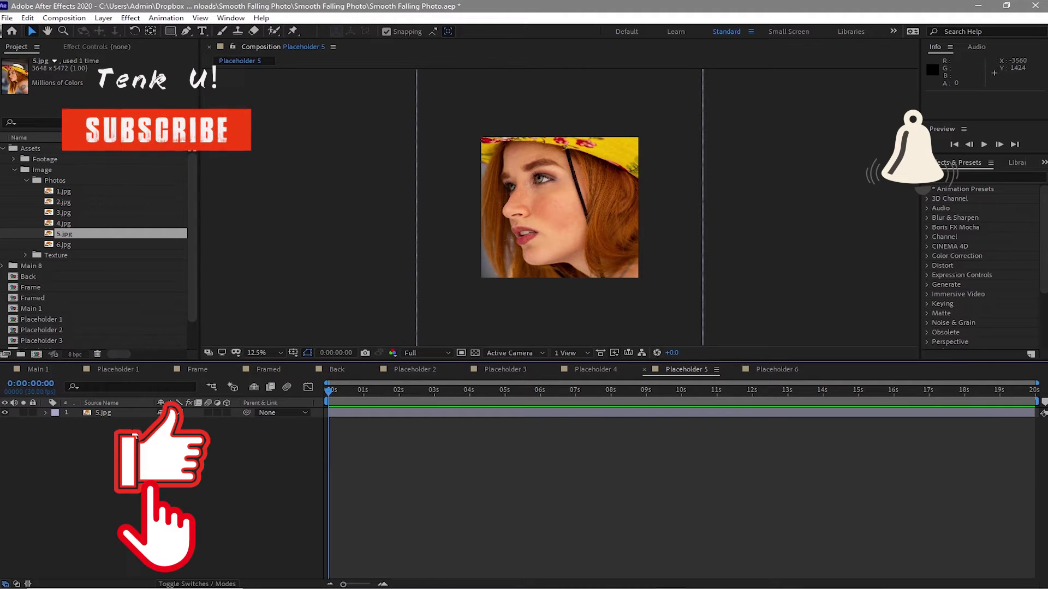
Scale the 5.jpg layer in Placeholder 5 to 70%
click(126, 415)
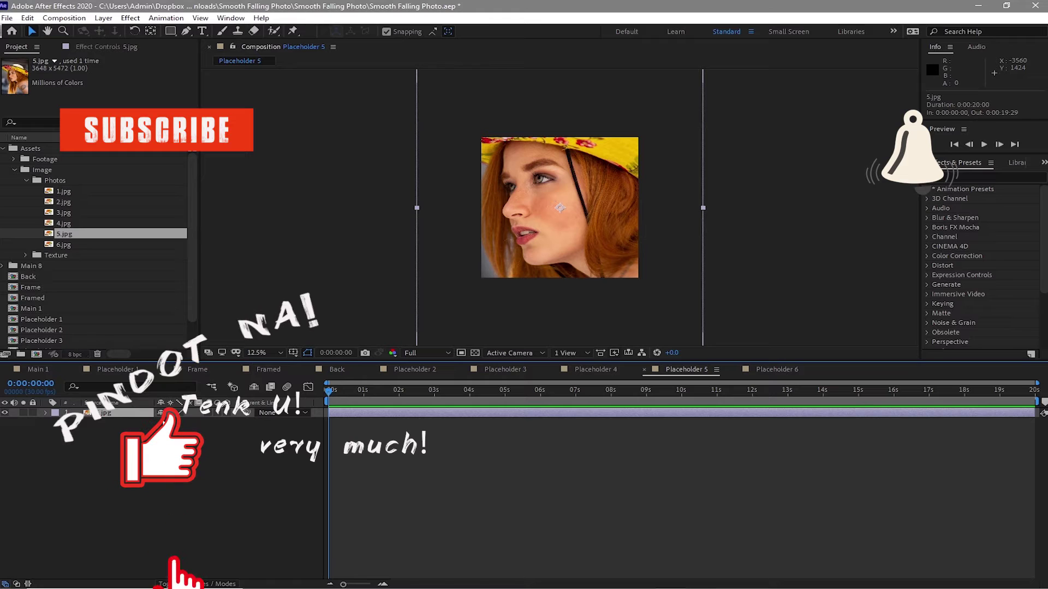
key(s)
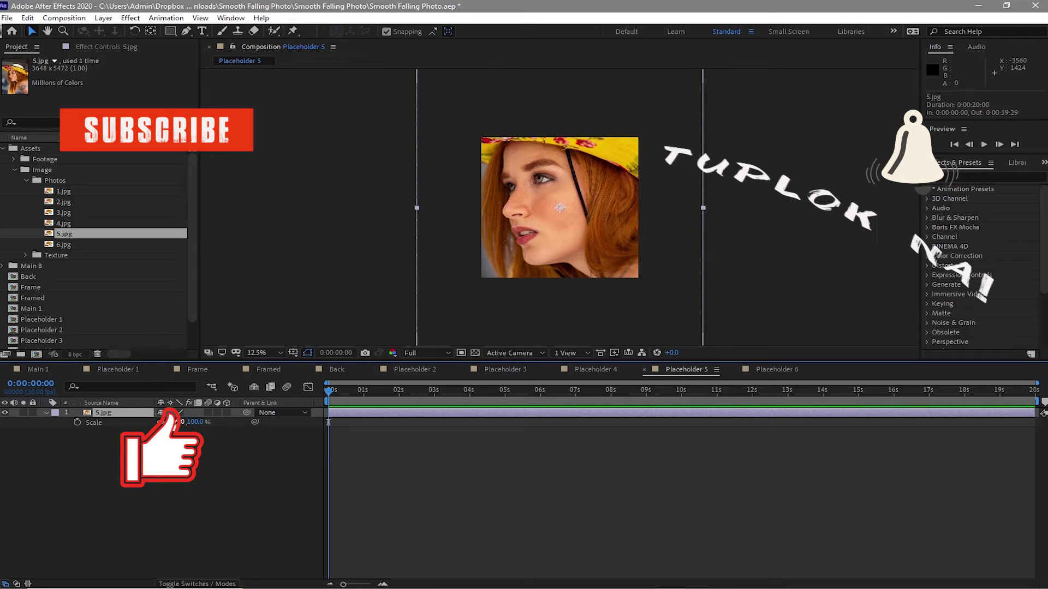
drag(185, 422, 154, 423)
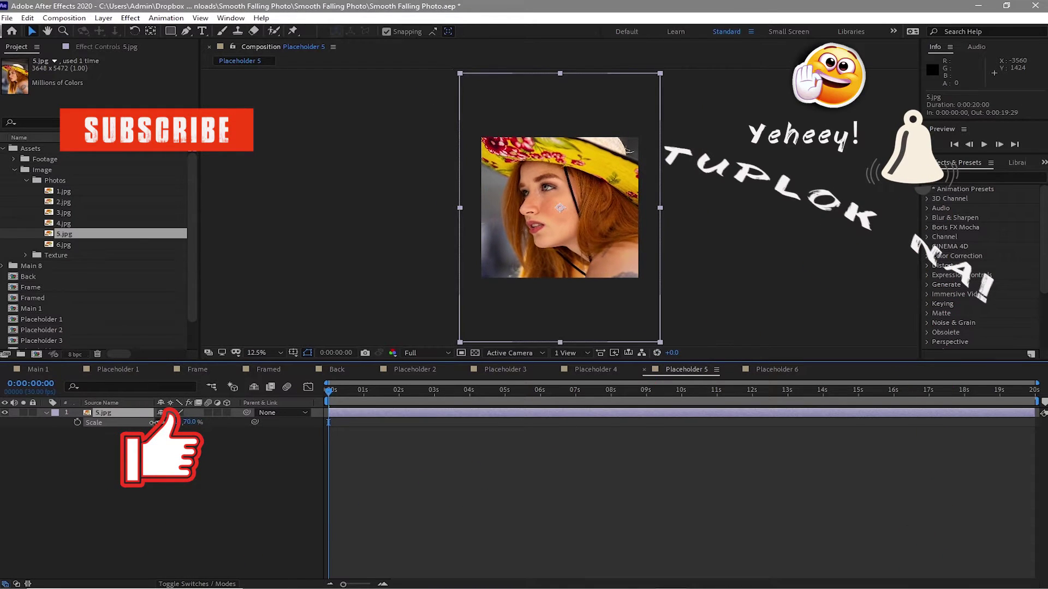
In Placeholder 6, replace the 1.jpg layer with 6.jpg from the Photos folder and scale the photo down slightly
click(793, 371)
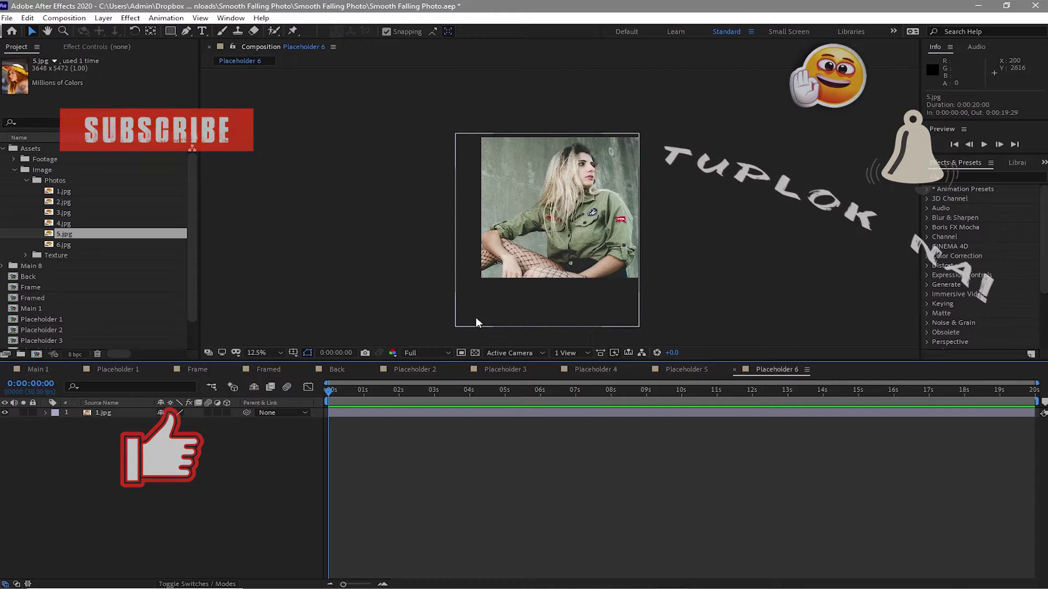
click(123, 413)
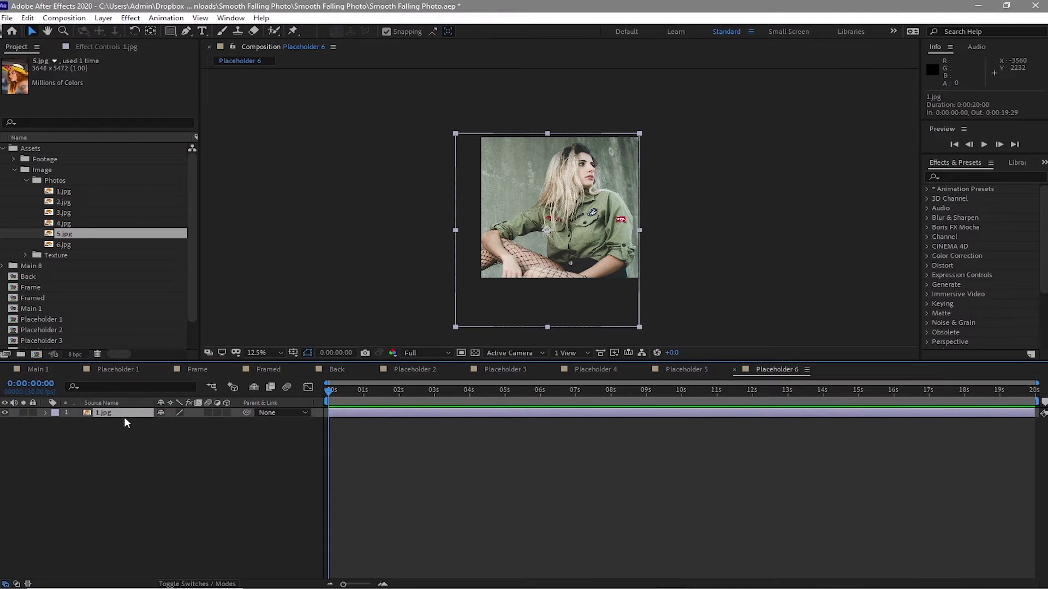
key(Delete)
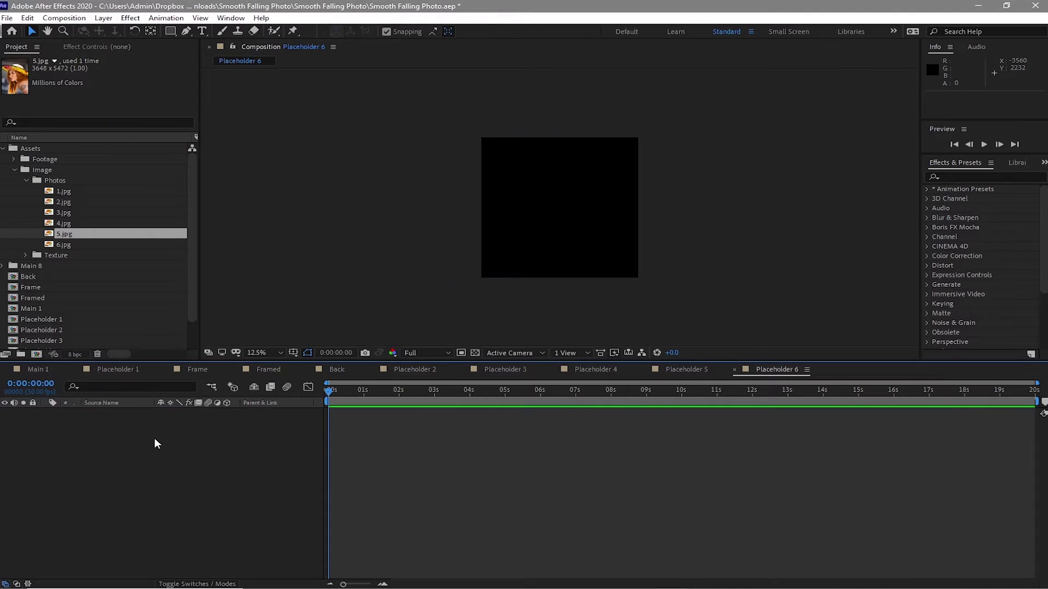
click(93, 248)
drag(93, 248, 112, 454)
key(s)
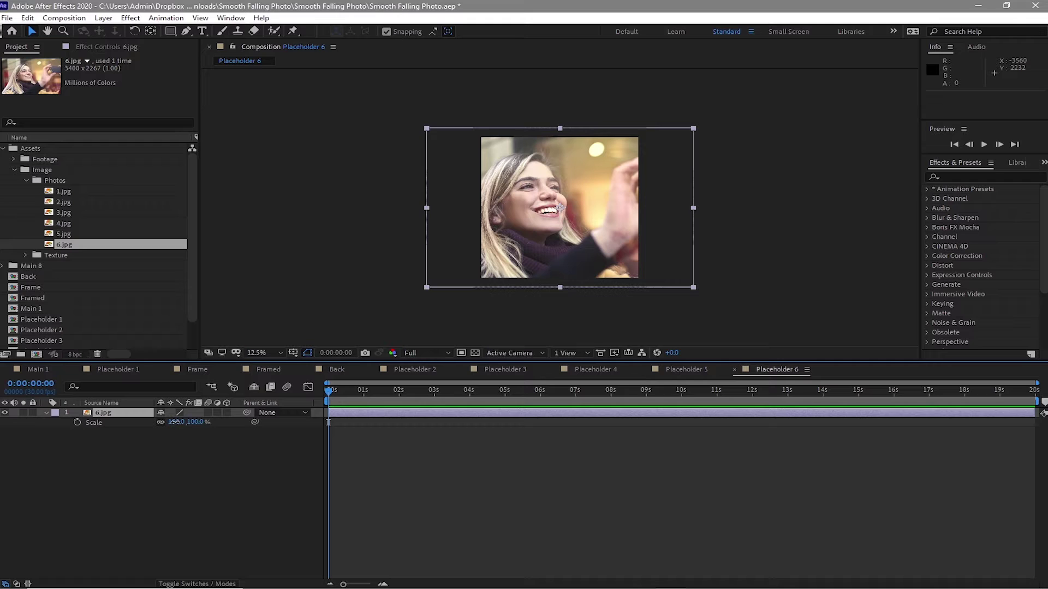
drag(175, 421, 172, 422)
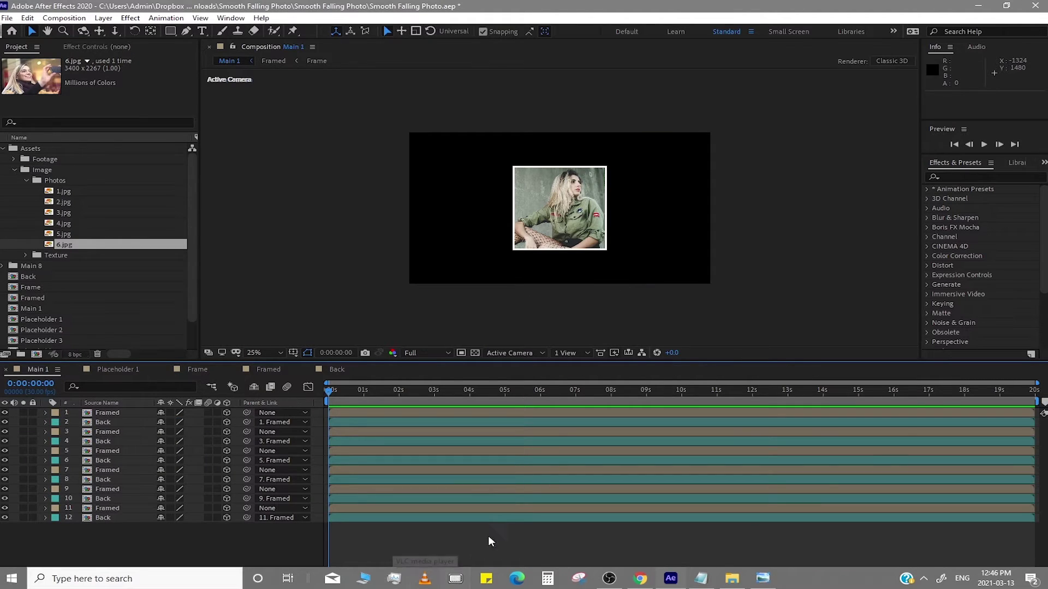
Duplicate the Framed composition five times to make Framed 2 through Framed 6
click(45, 299)
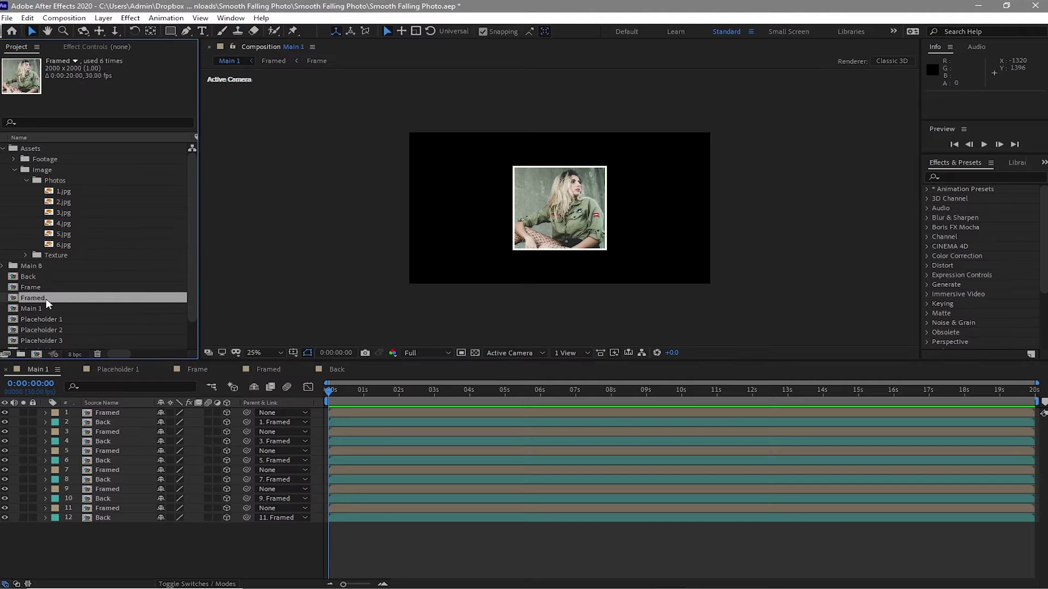
click(27, 18)
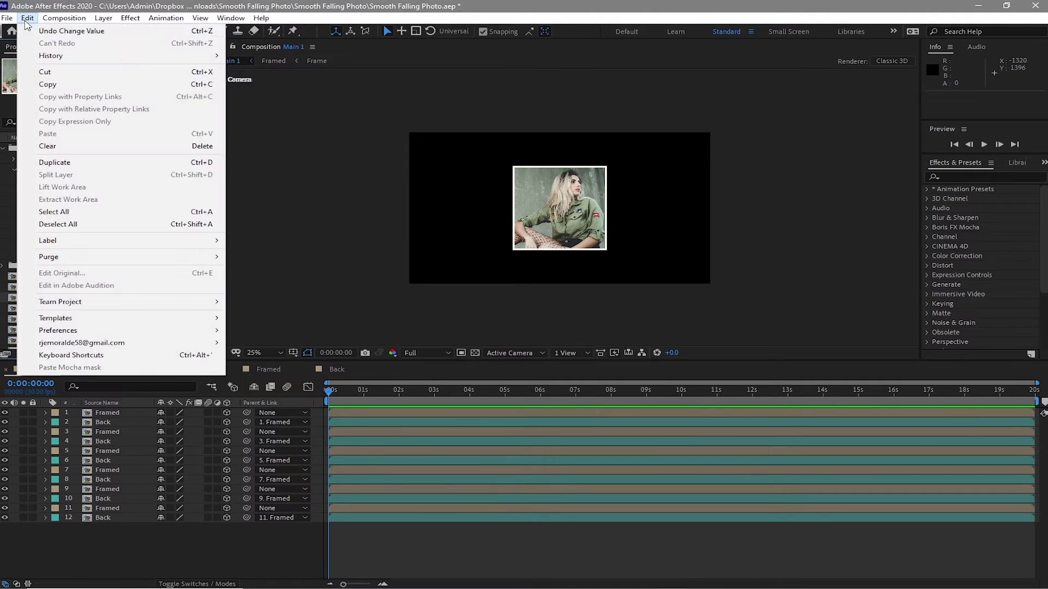
click(98, 165)
click(26, 18)
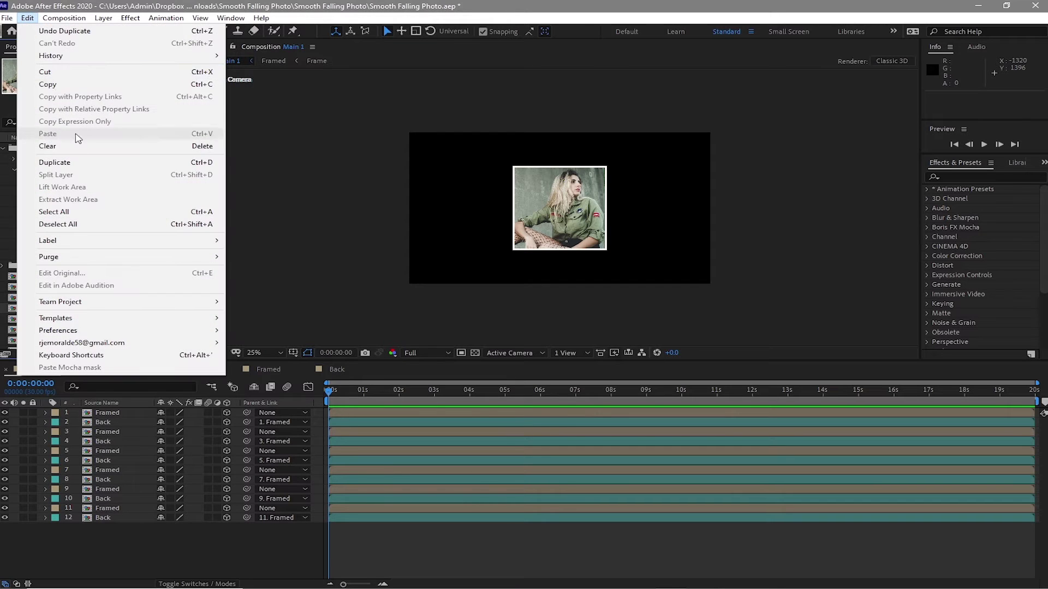
click(84, 162)
click(27, 18)
click(98, 162)
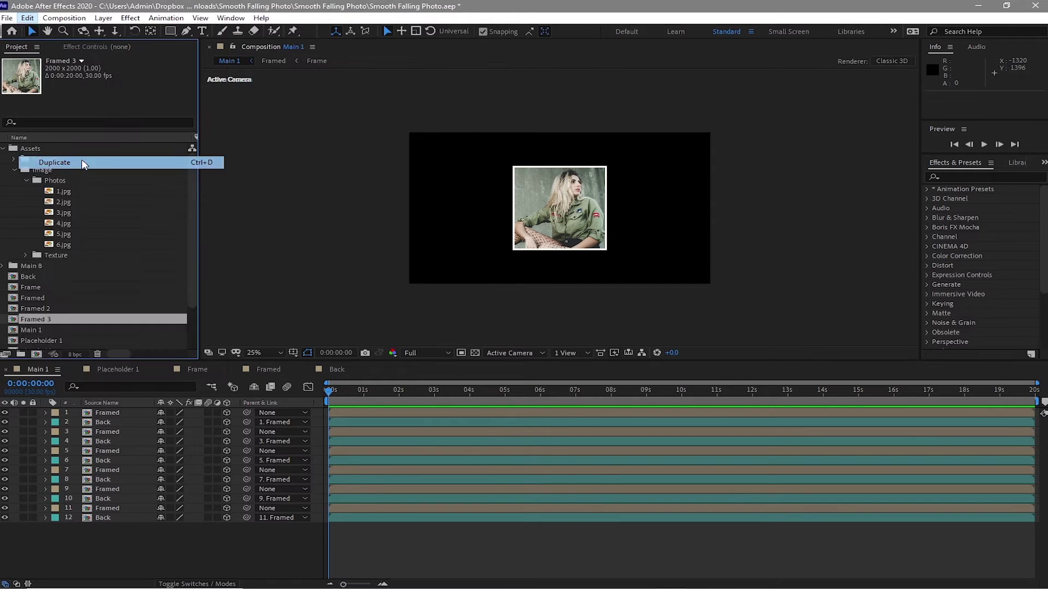
click(27, 18)
click(97, 164)
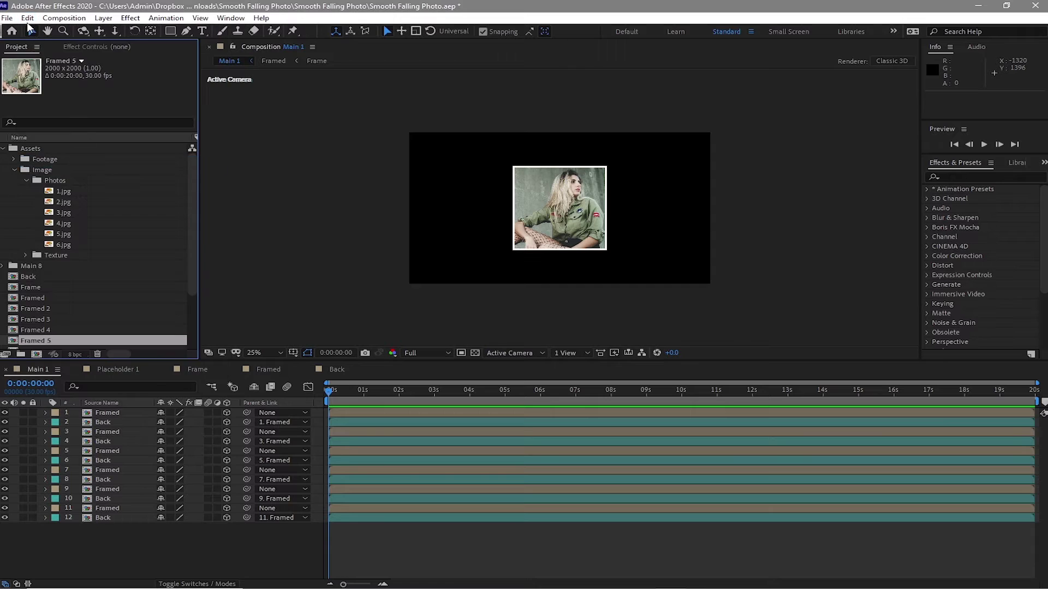
click(27, 18)
click(100, 162)
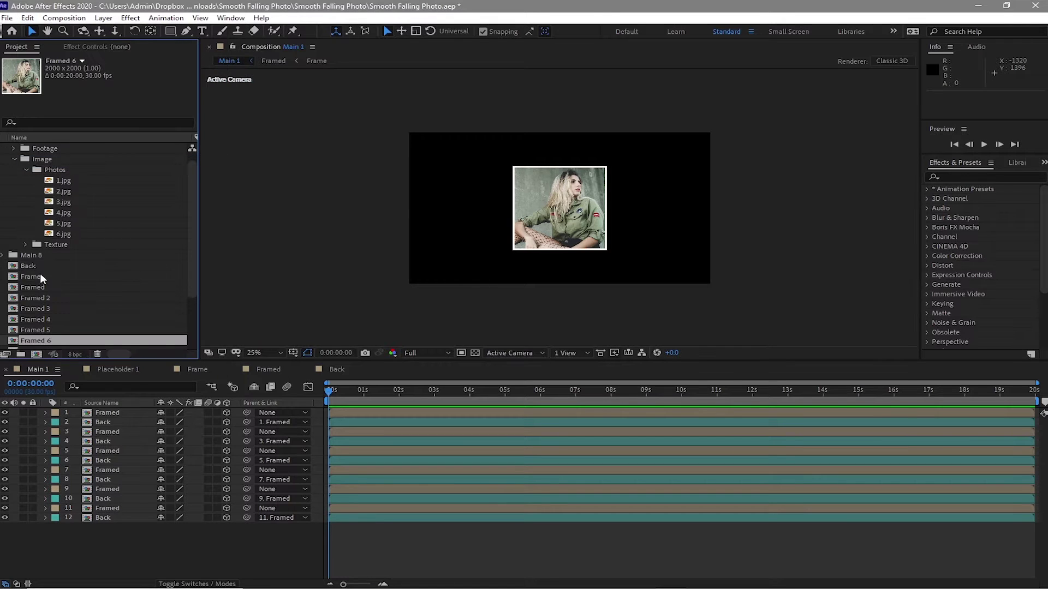
Open the Framed 2 to Framed 6 compositions and replace the Placeholder 1 layer in Framed 2 with Placeholder 2
drag(4, 287, 57, 339)
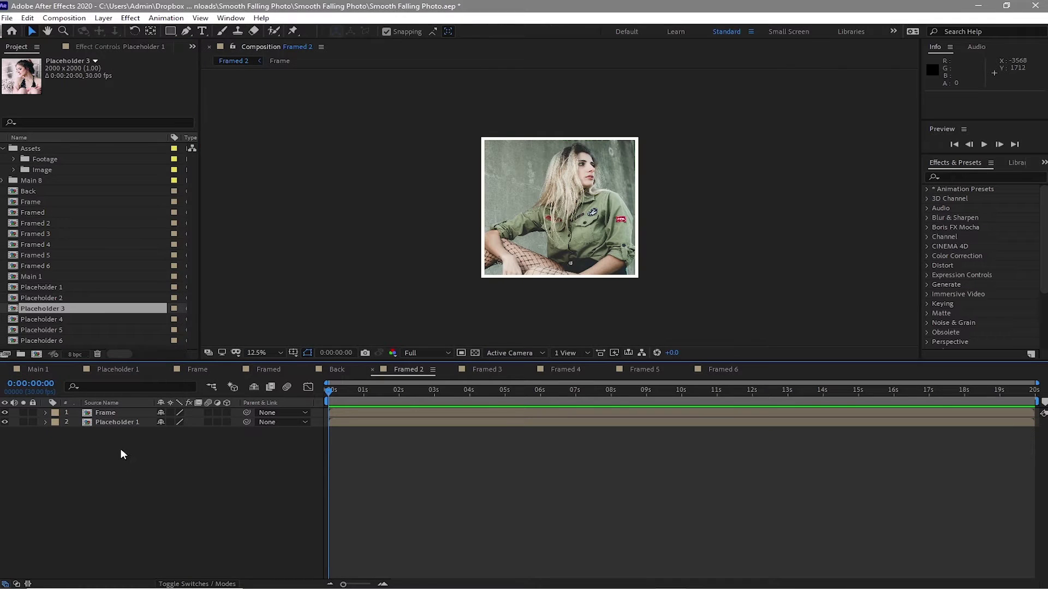
click(118, 424)
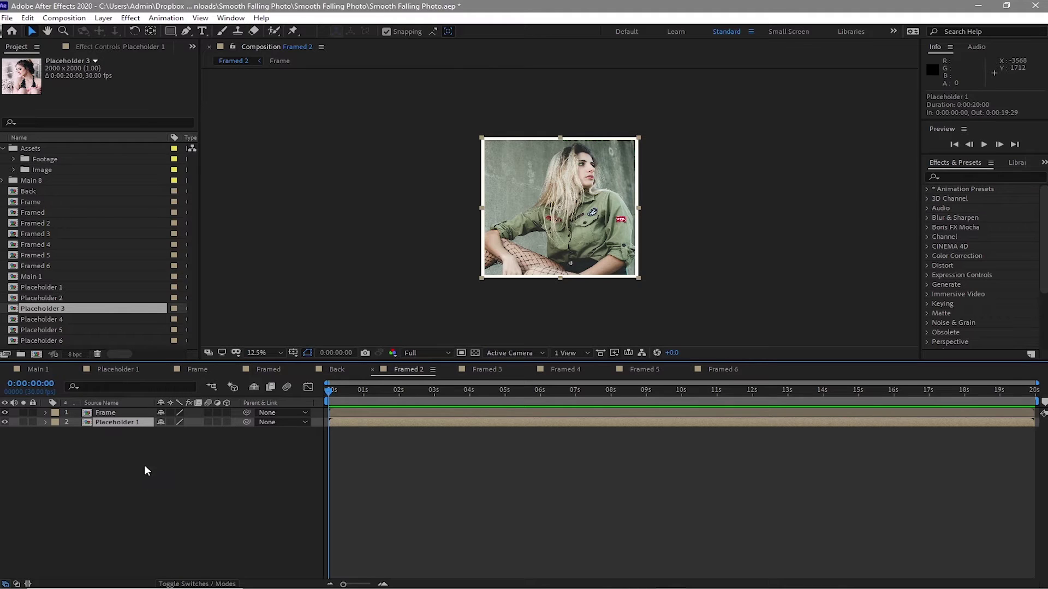
click(99, 299)
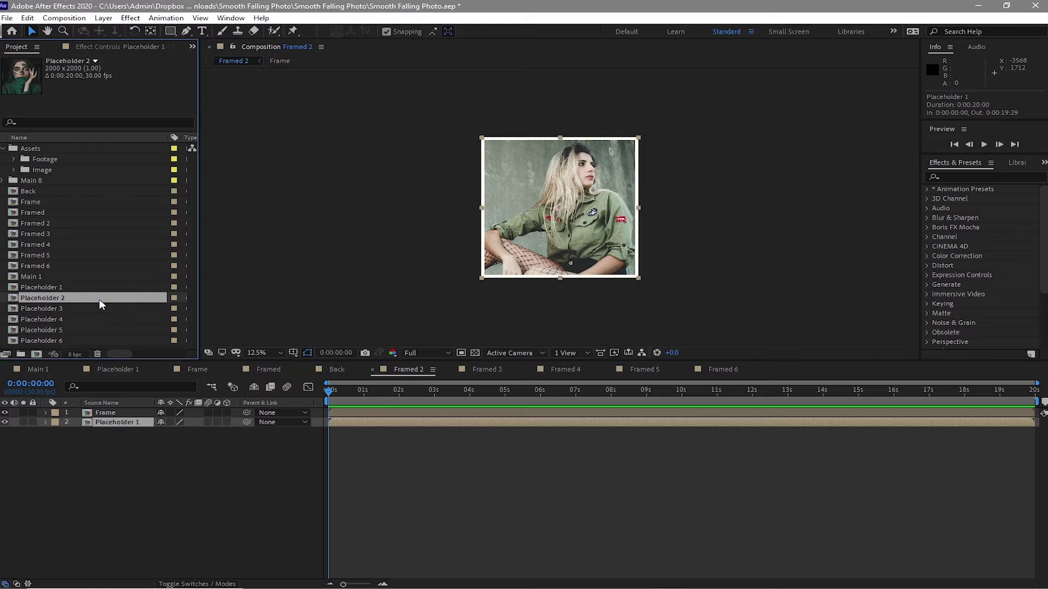
drag(99, 299, 117, 421)
In the Framed 3 composition, replace the Placeholder 1 layer with Placeholder 3
click(489, 371)
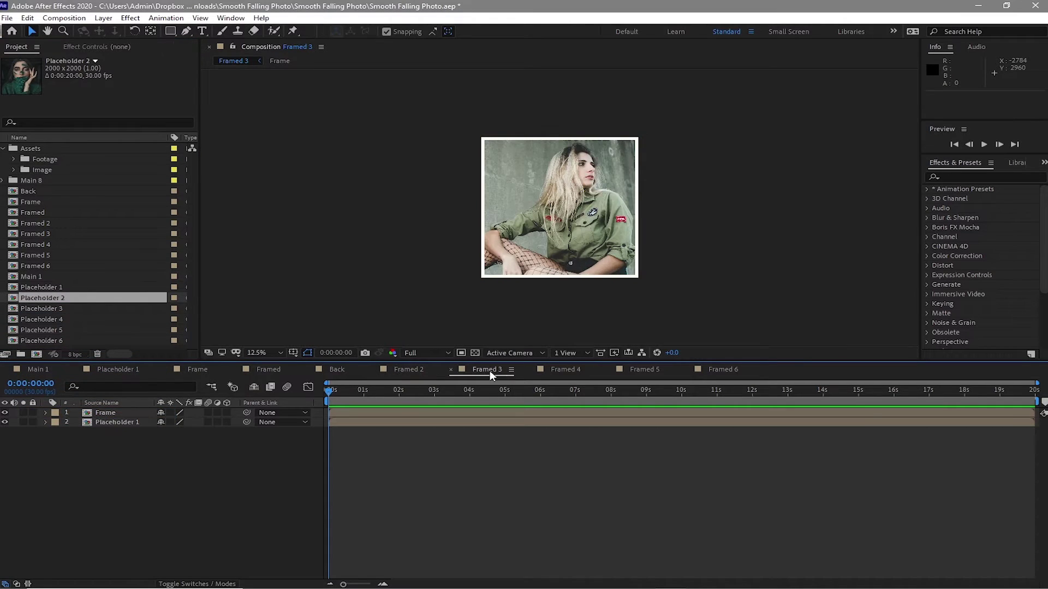
key(Down)
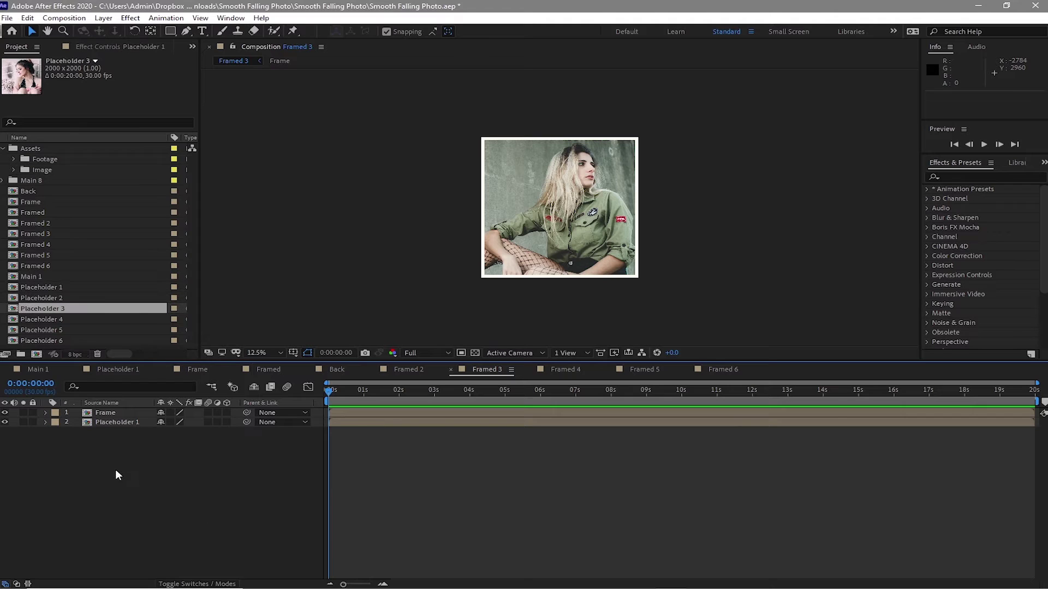
click(106, 423)
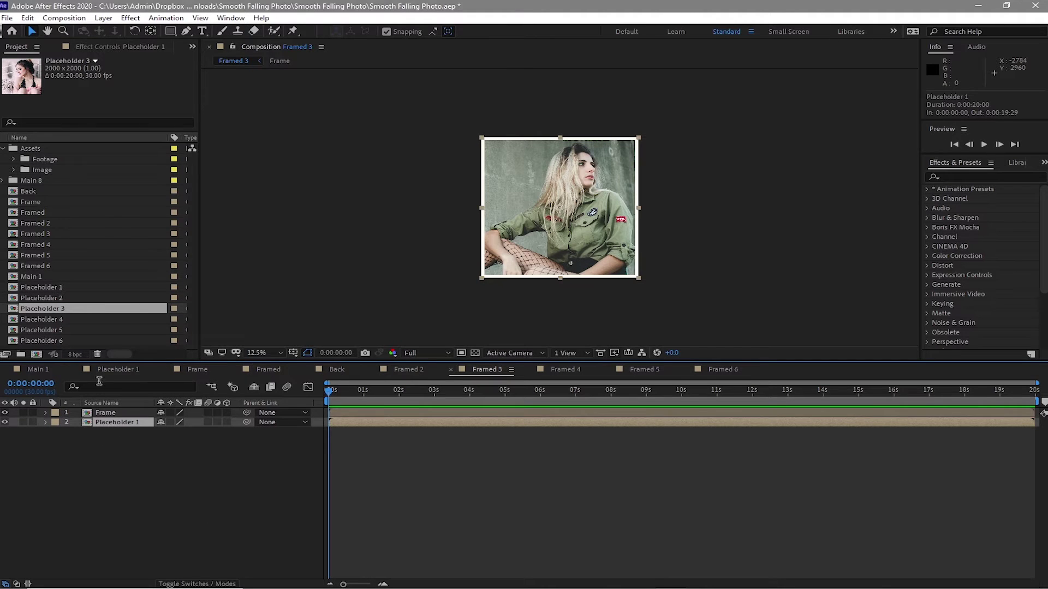
drag(90, 308, 123, 431)
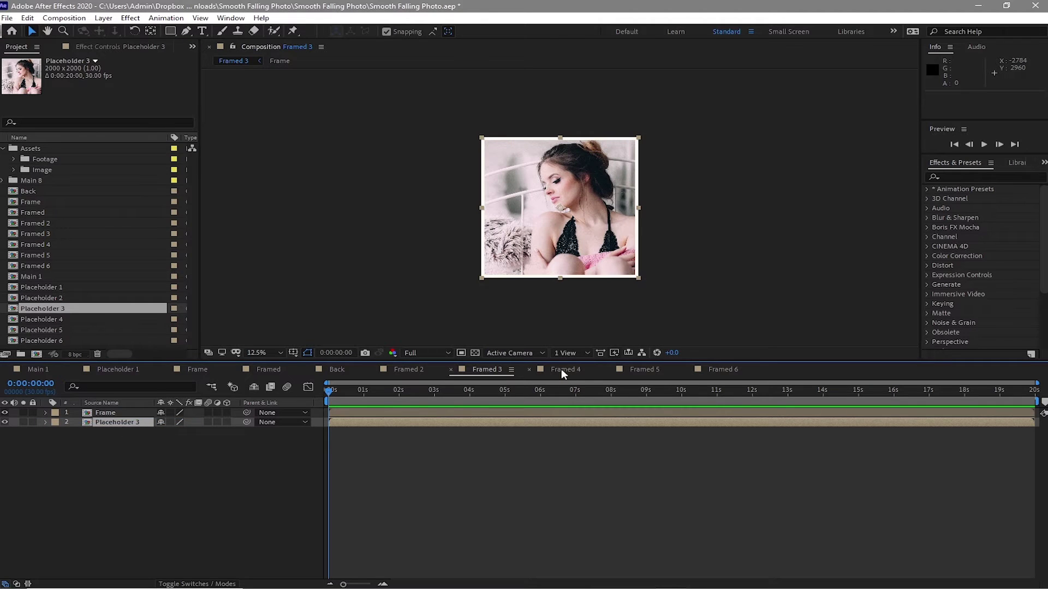
Replace the Placeholder 1 layer with Placeholder 4 in Framed 4 and with Placeholder 5 in Framed 5
click(561, 369)
click(110, 423)
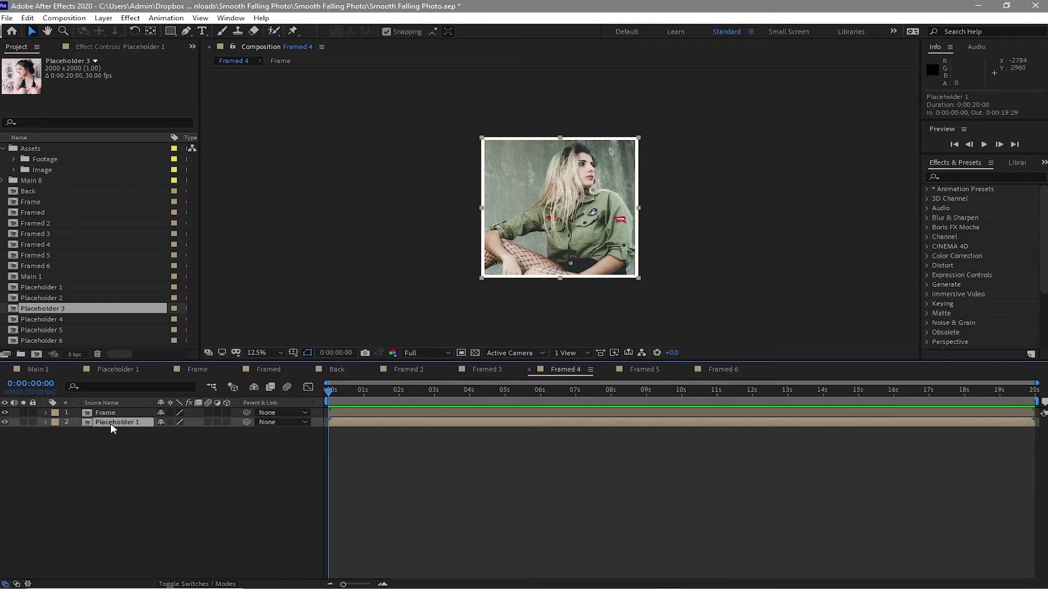
drag(76, 319, 111, 424)
click(644, 369)
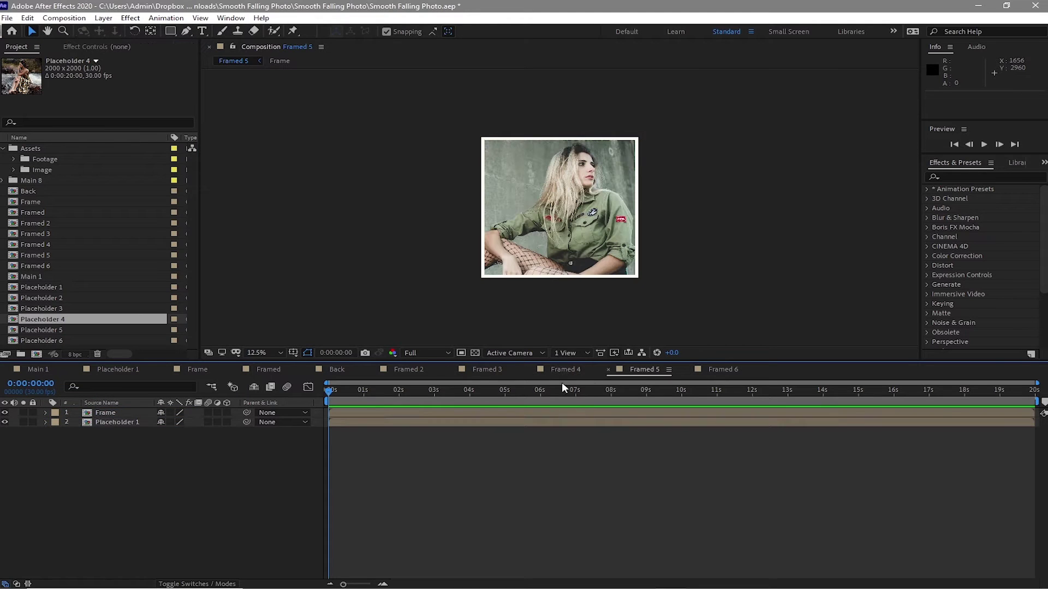
click(117, 424)
drag(42, 330, 113, 425)
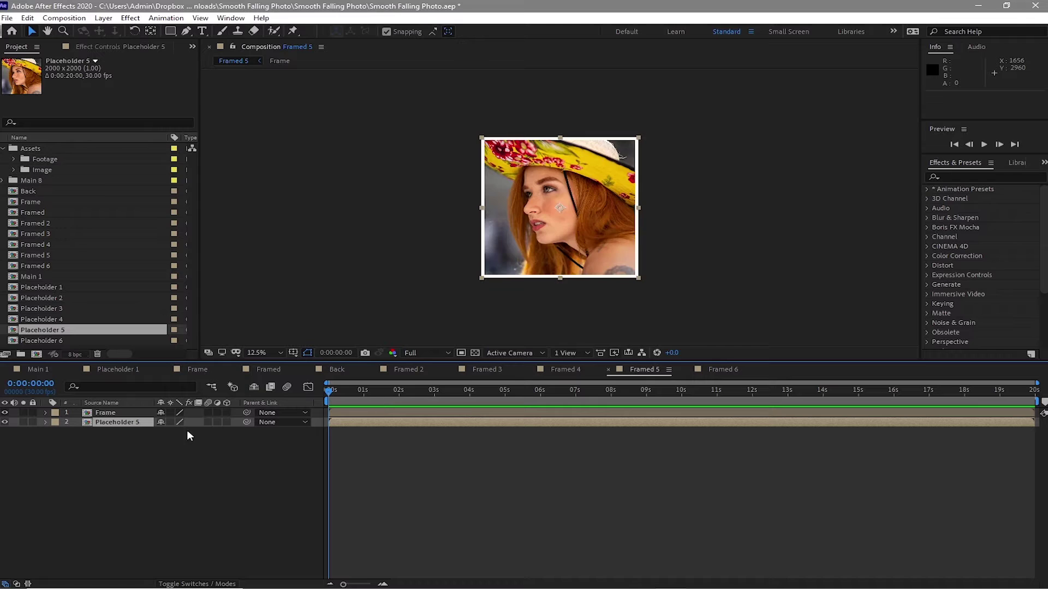
In the Framed 6 composition, replace the Placeholder 1 layer with Placeholder 6
click(718, 370)
click(42, 340)
click(117, 423)
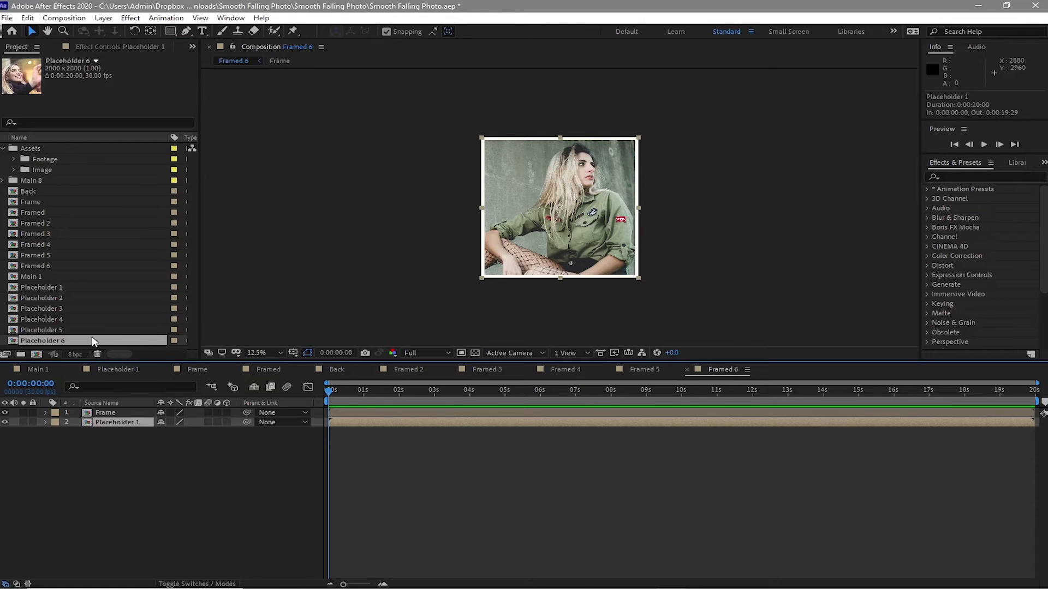
drag(93, 341, 126, 421)
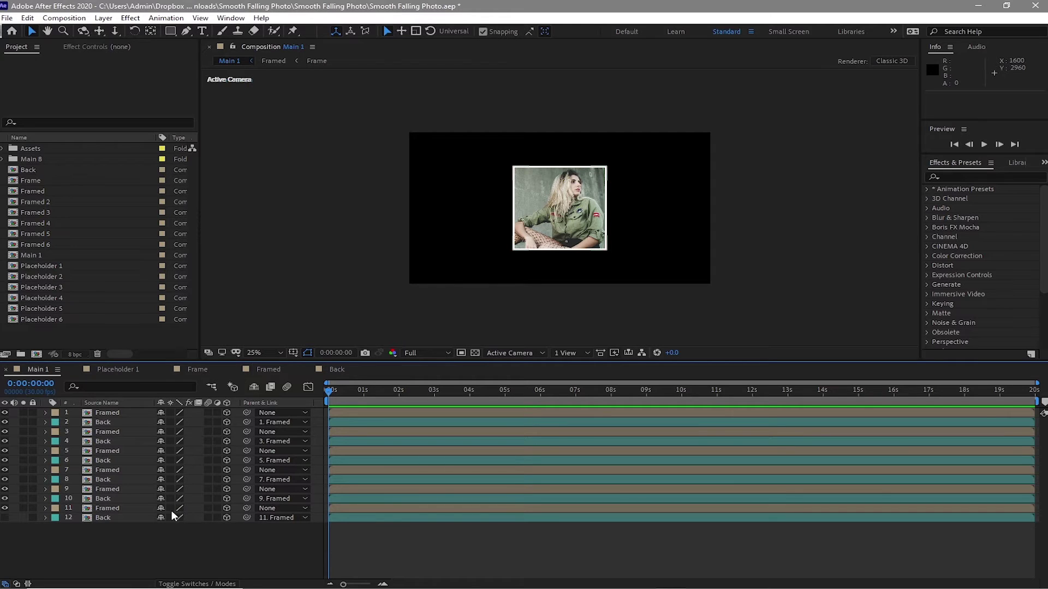
In Main 1, keep Framed as layer 1 and replace the source of layer 3 with Framed 2 and layer 5 with Framed 3
click(119, 412)
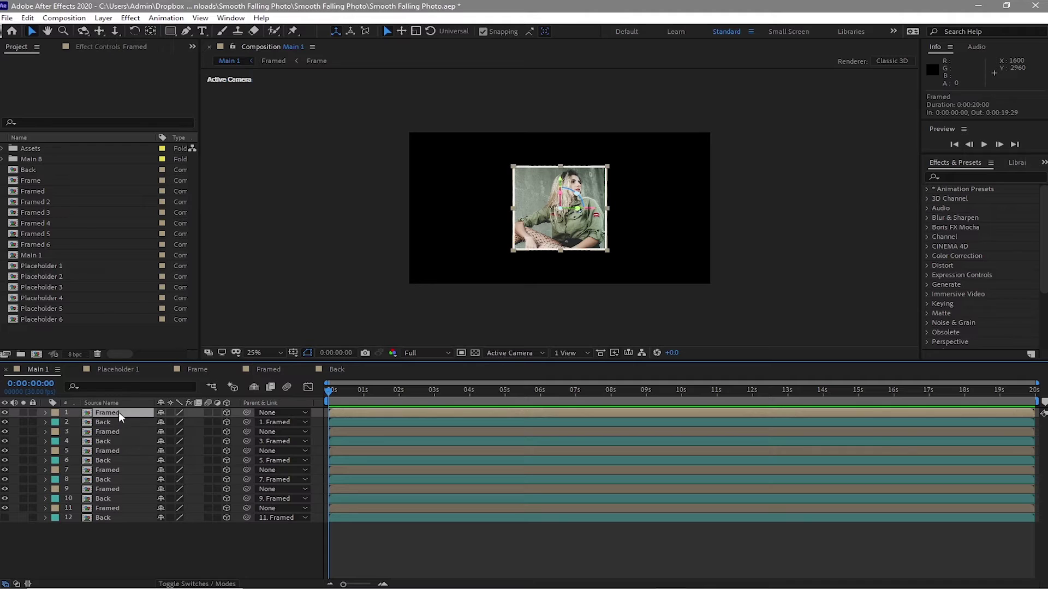
click(43, 190)
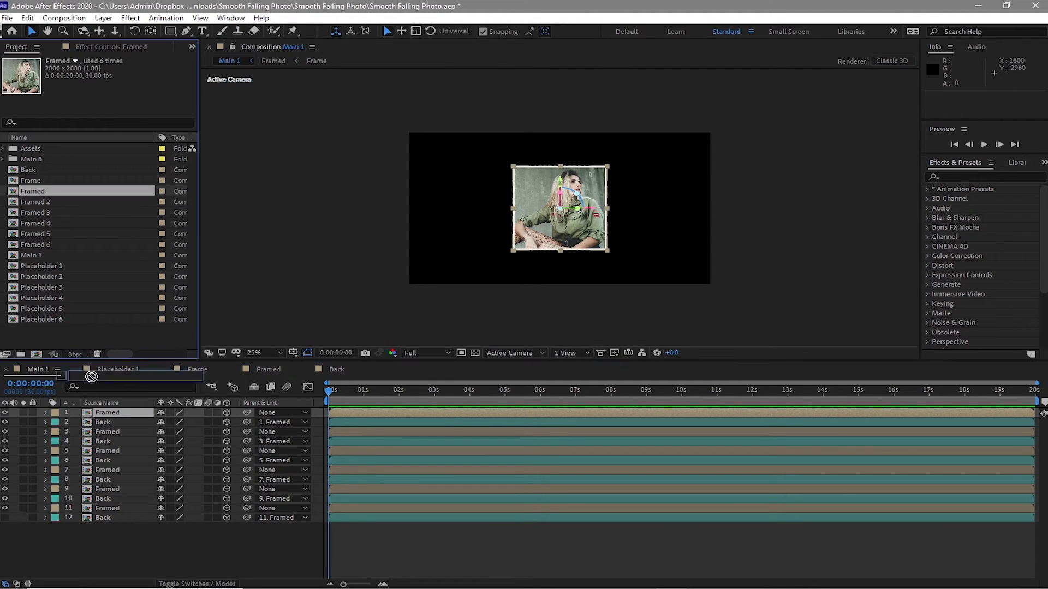
click(121, 431)
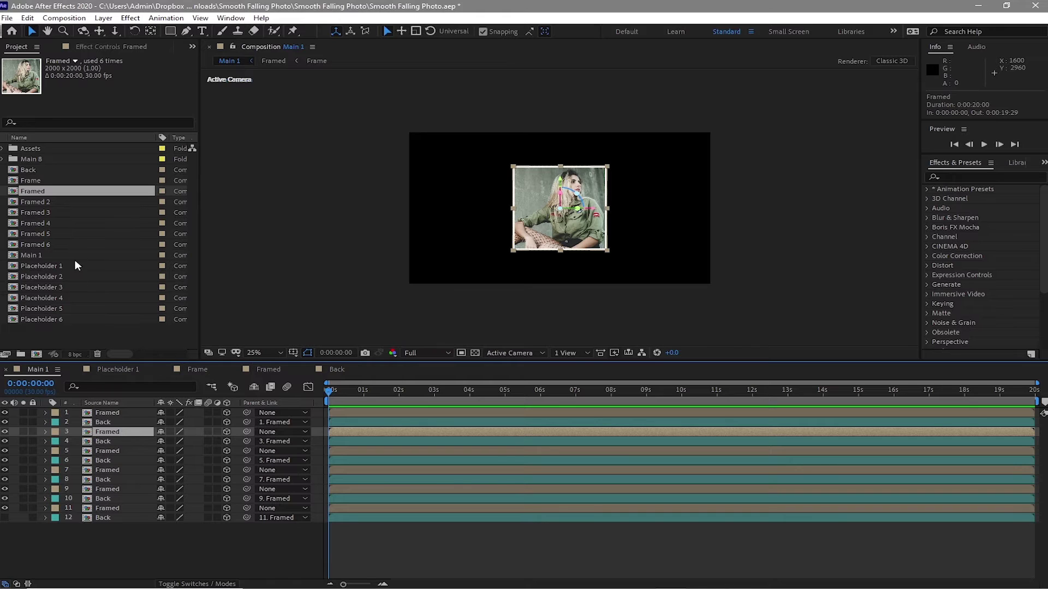
drag(65, 203, 106, 432)
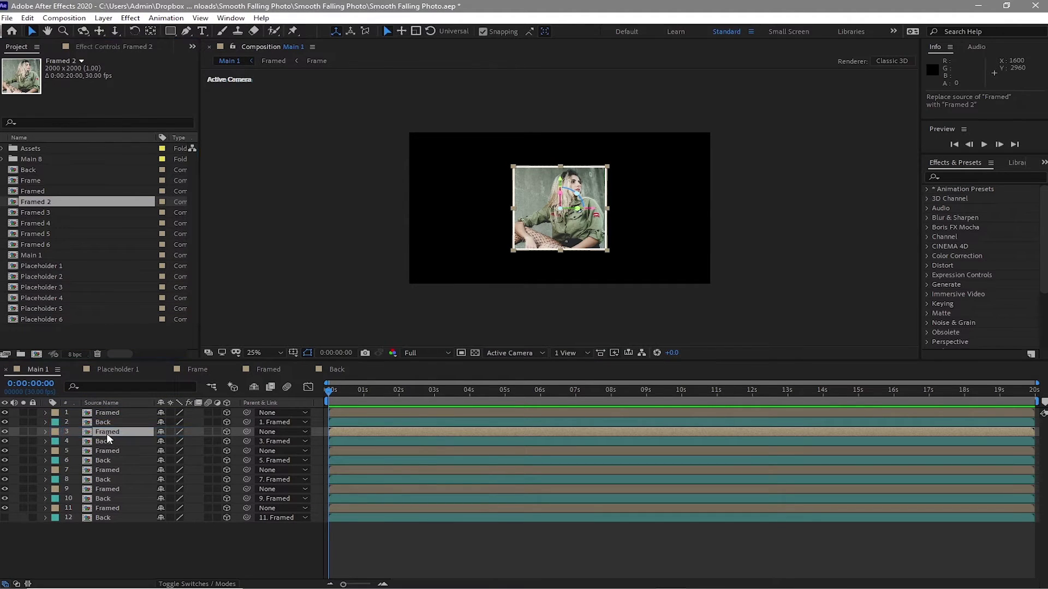
click(118, 451)
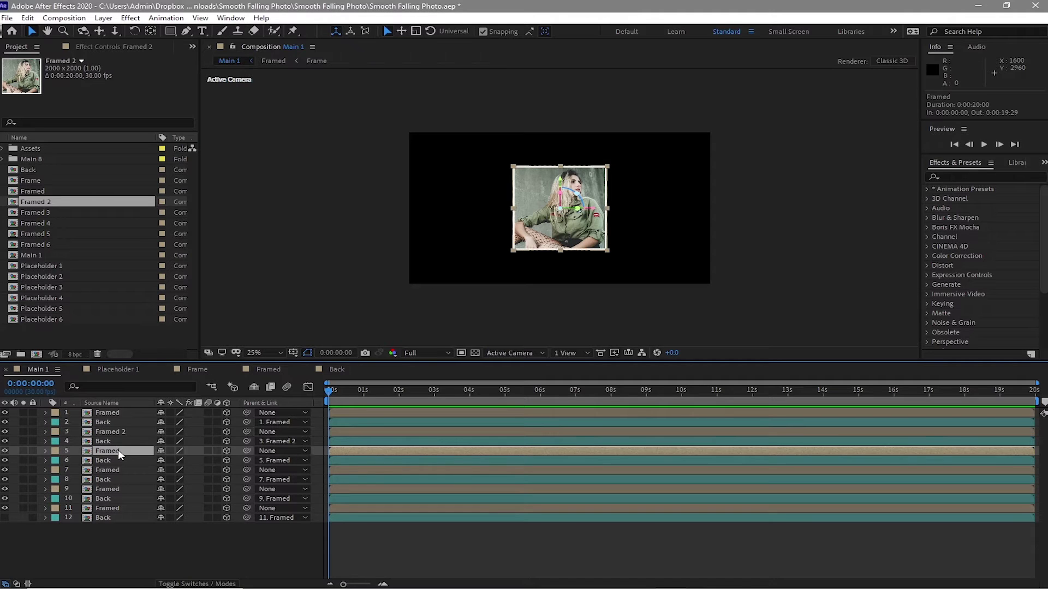
drag(67, 210, 110, 454)
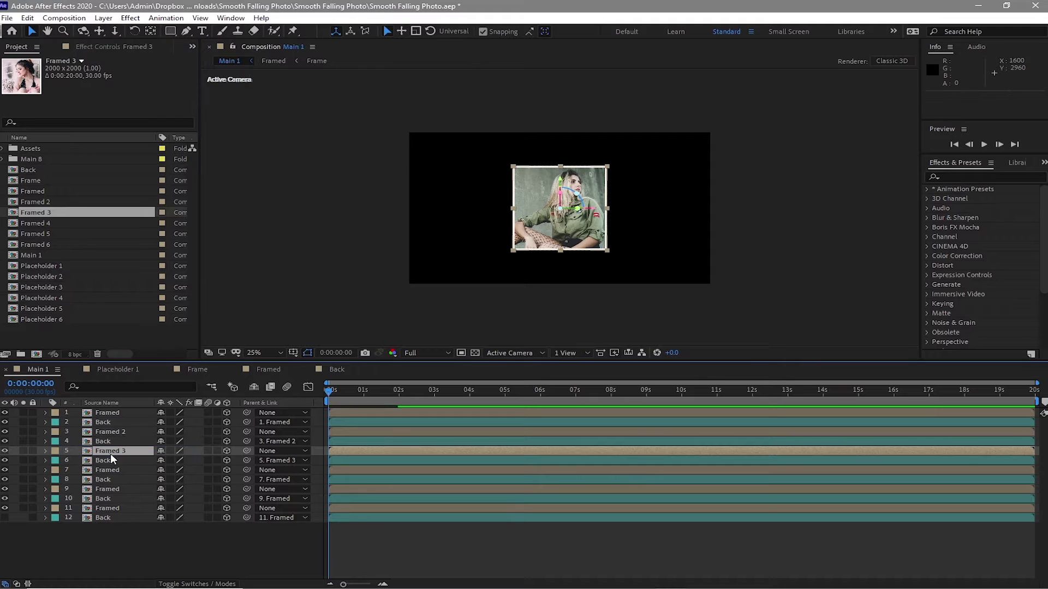
In Main 1, replace the Framed sources of layers 7, 9 and 11 with Framed 4, Framed 5 and Framed 6
click(120, 469)
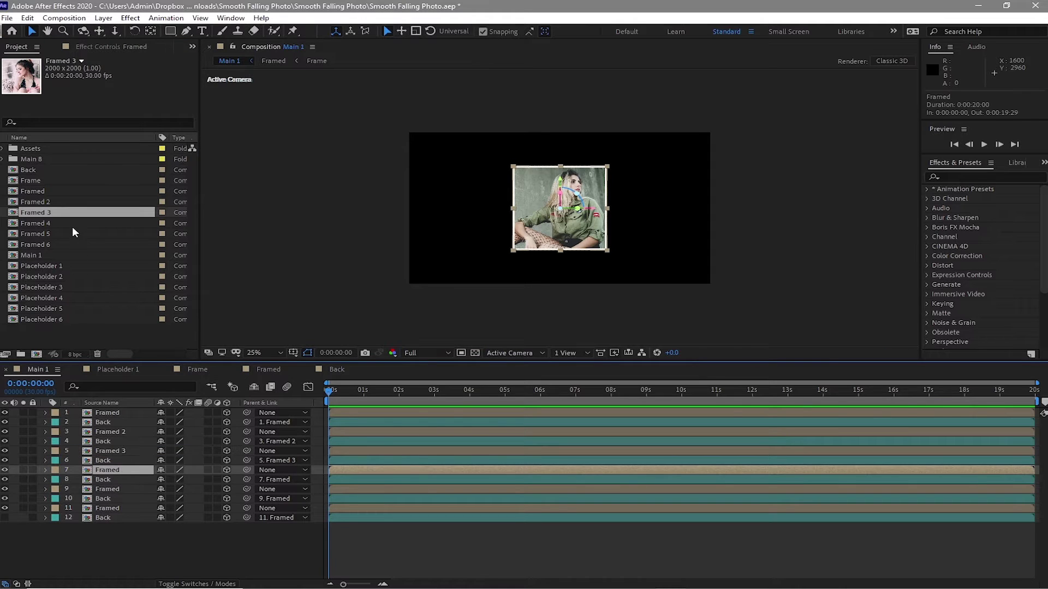
drag(73, 227, 125, 483)
click(123, 489)
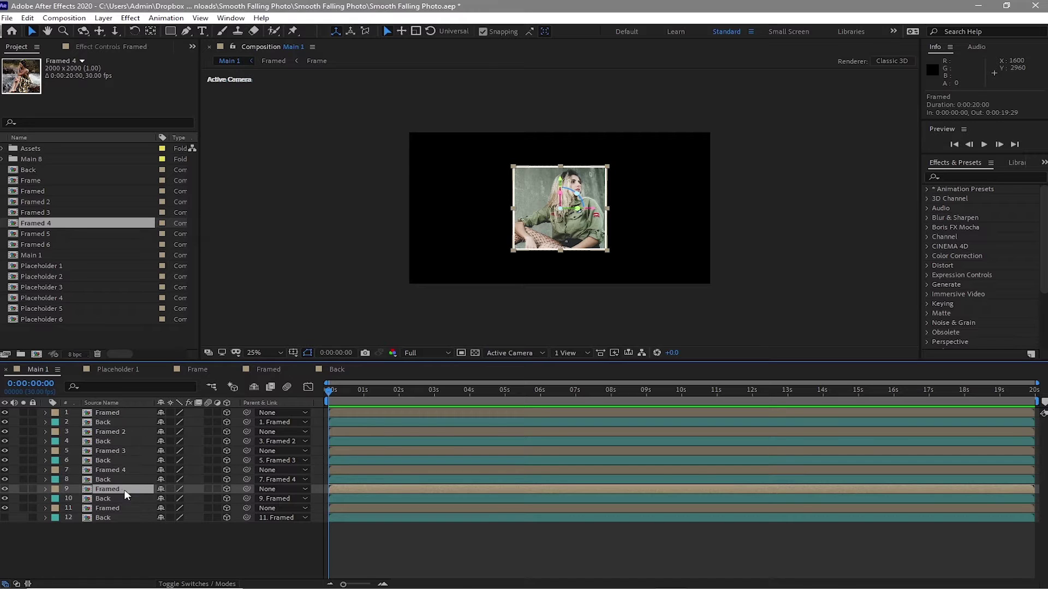
drag(77, 233, 123, 489)
click(126, 508)
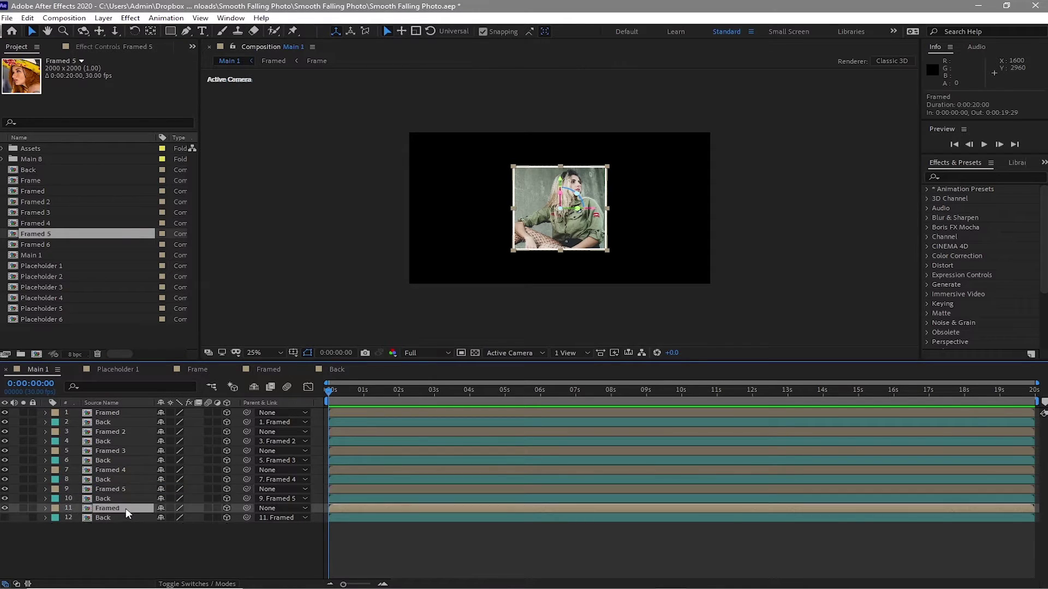
drag(62, 247, 102, 506)
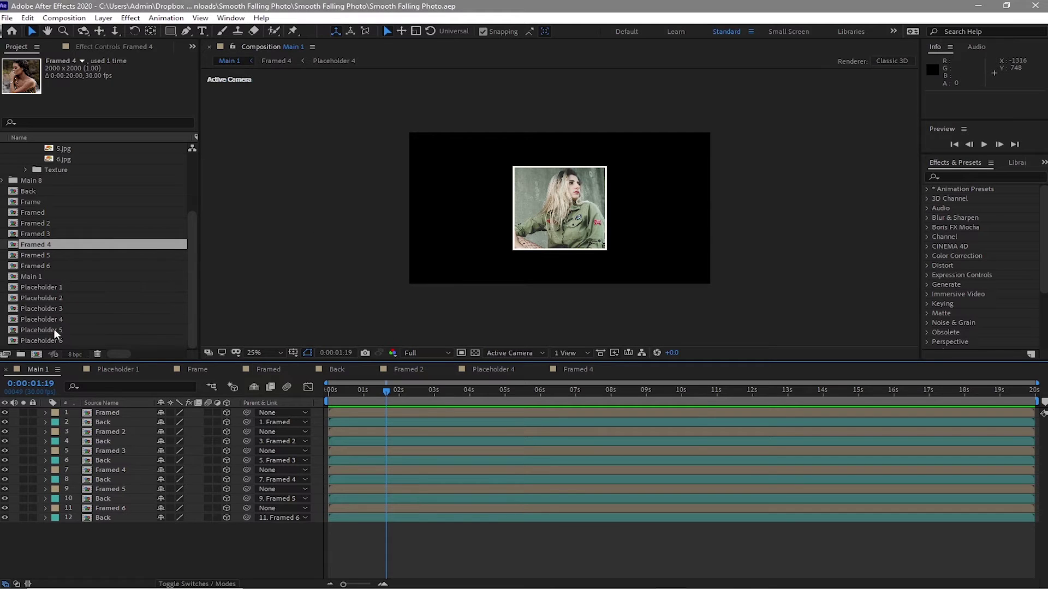
Create a project folder named Scene 1 and move all the loose compositions, from Back to Placeholder 6, into it
click(20, 354)
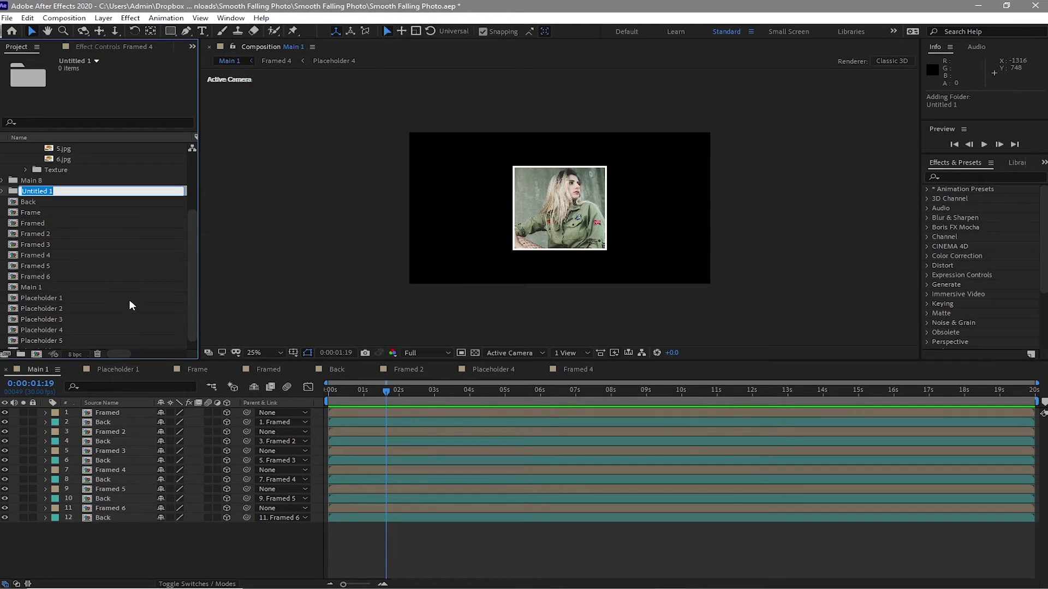
text(Scene 1)
key(Return)
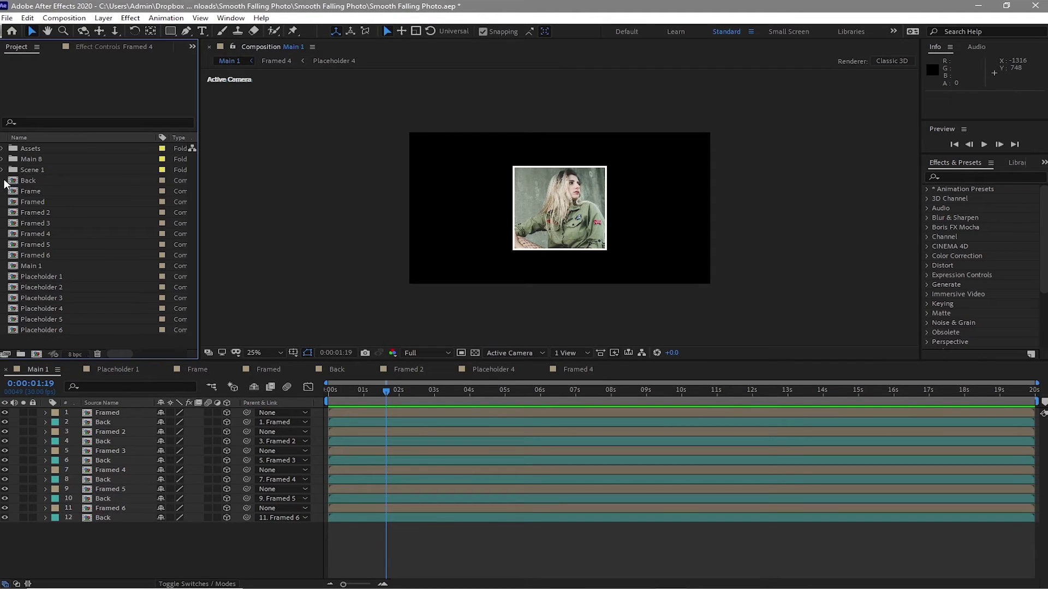
drag(4, 178, 47, 323)
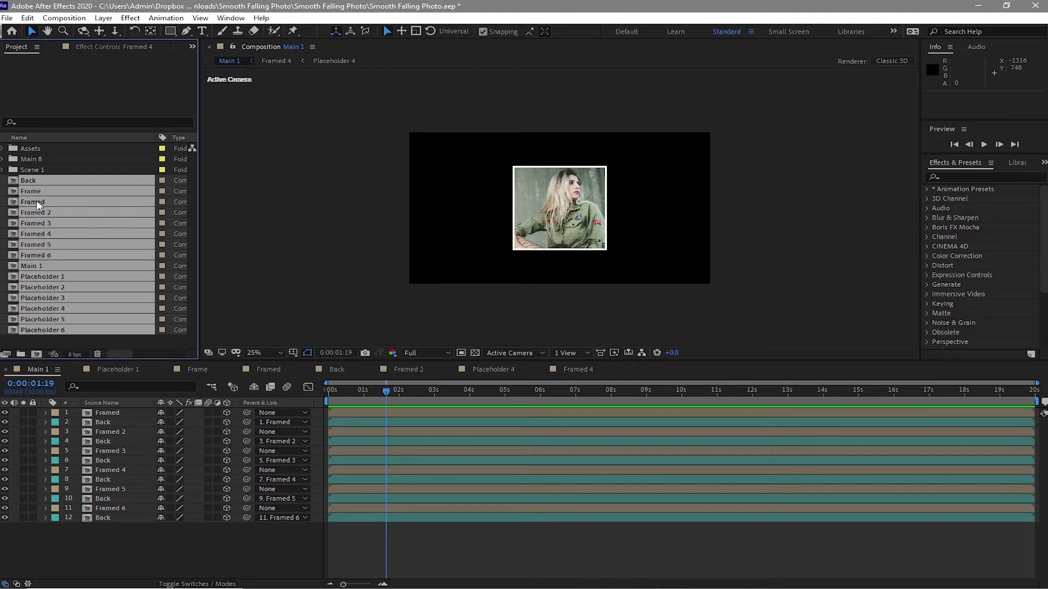
drag(31, 178, 32, 170)
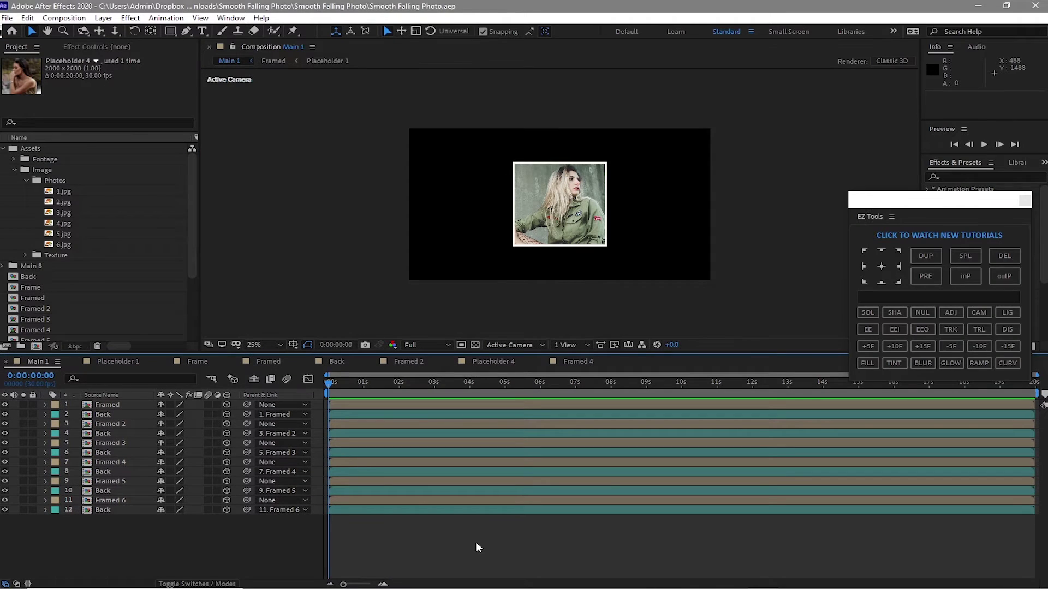
In Main 1, rename the Framed layer at the top of the layer stack as Framed 1
click(131, 405)
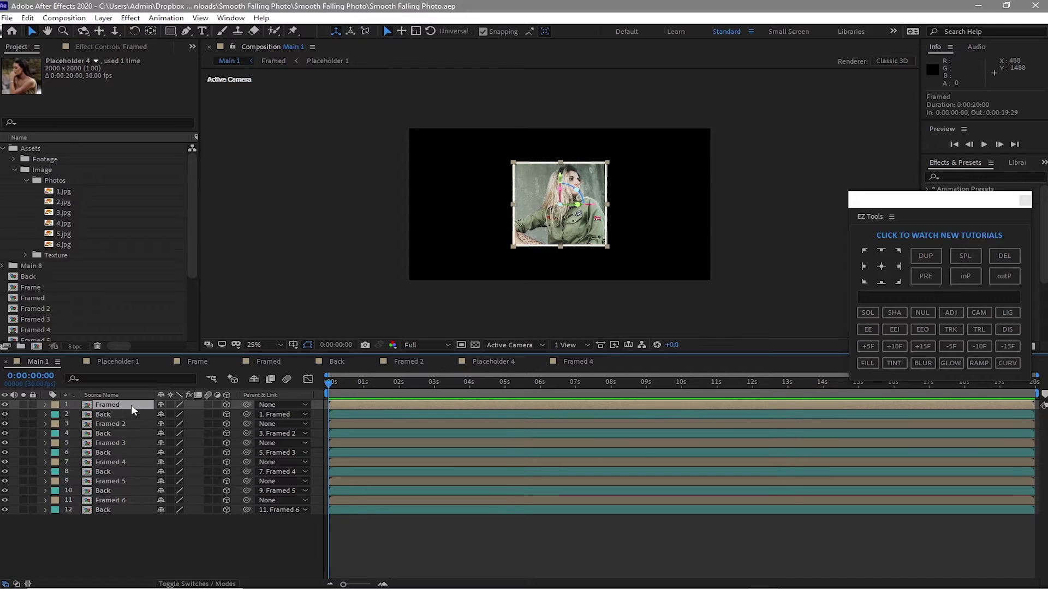
right_click(132, 405)
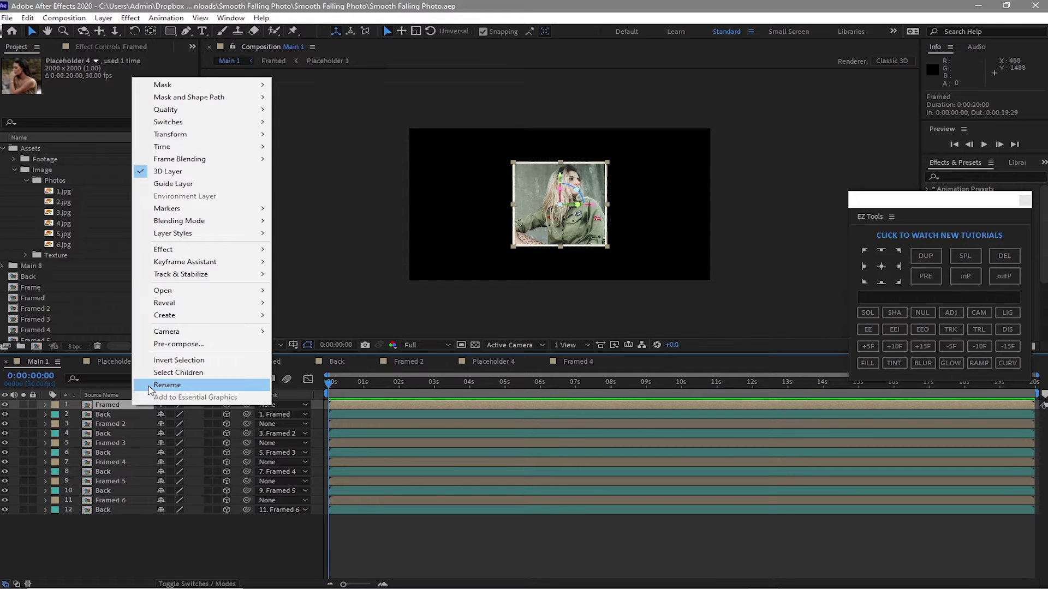
click(149, 386)
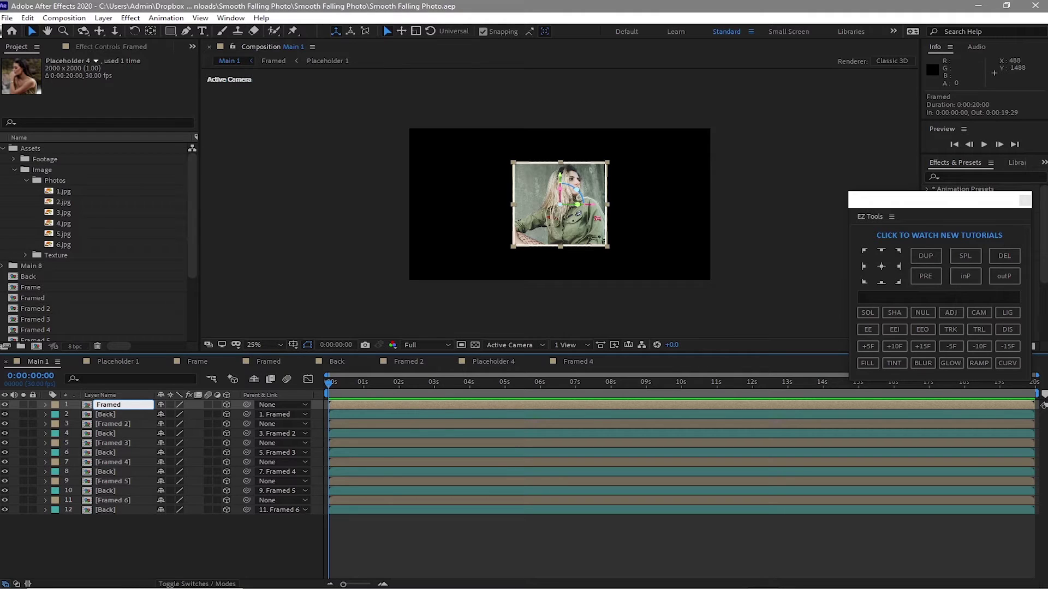
text(1)
click(266, 531)
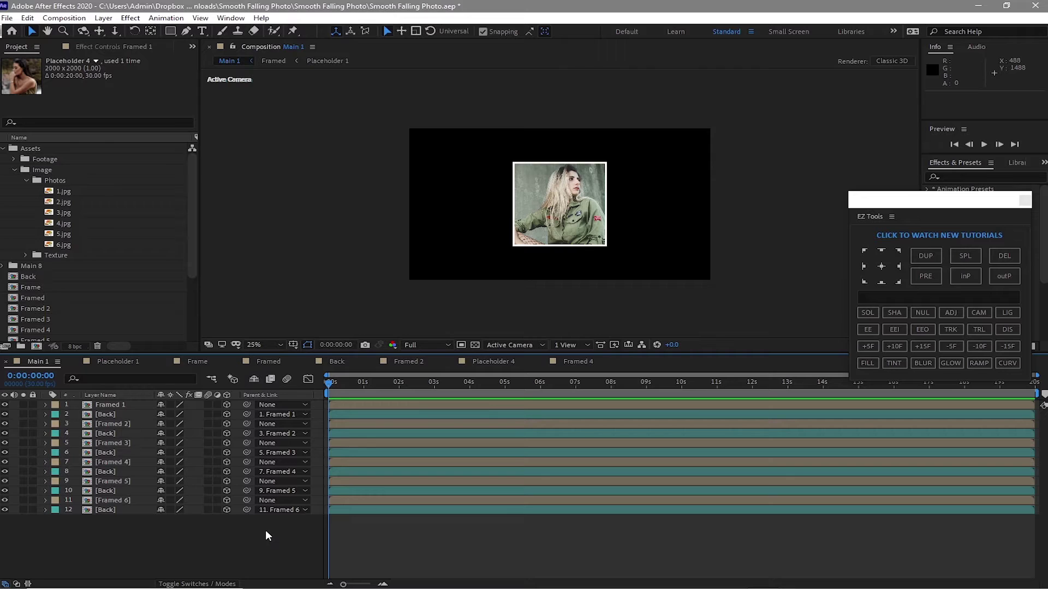
Select layers Framed 1 through Framed 6 together and reveal their rotation and position properties
click(120, 405)
ctrl+click(117, 424)
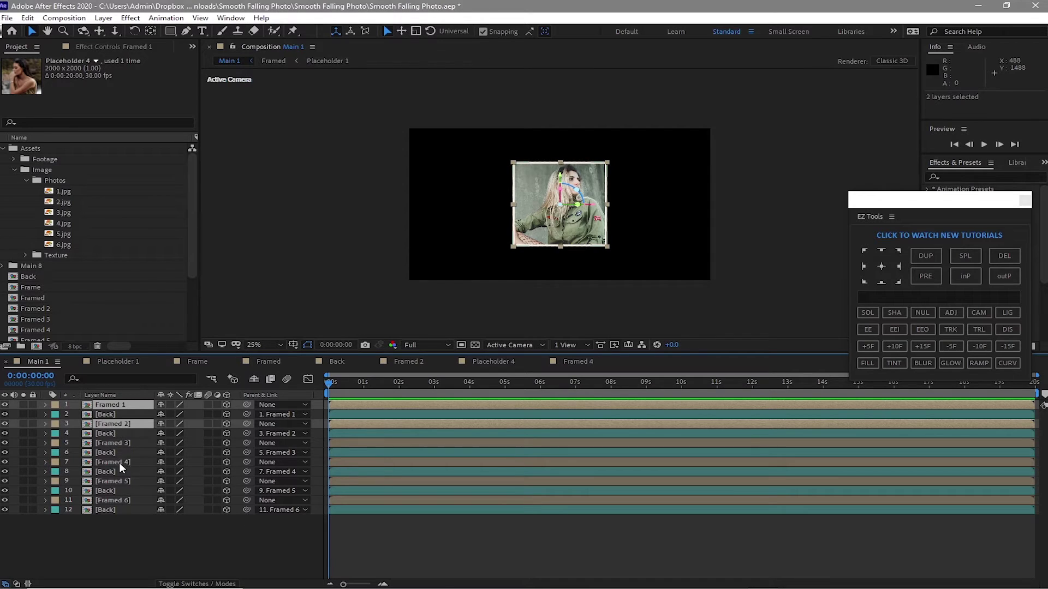
ctrl+click(116, 441)
ctrl+click(114, 462)
ctrl+click(115, 480)
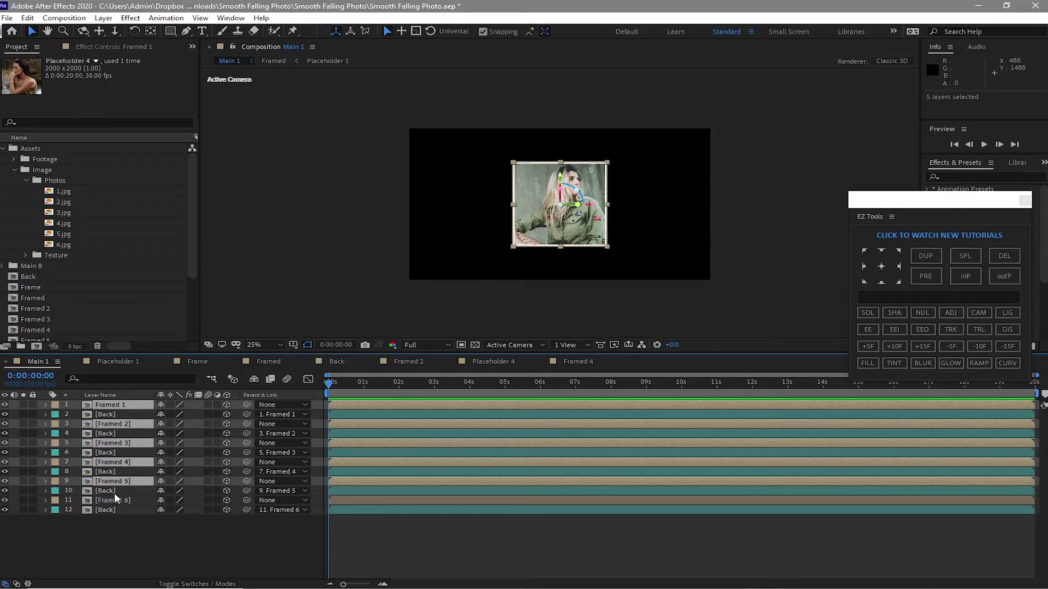
ctrl+click(115, 500)
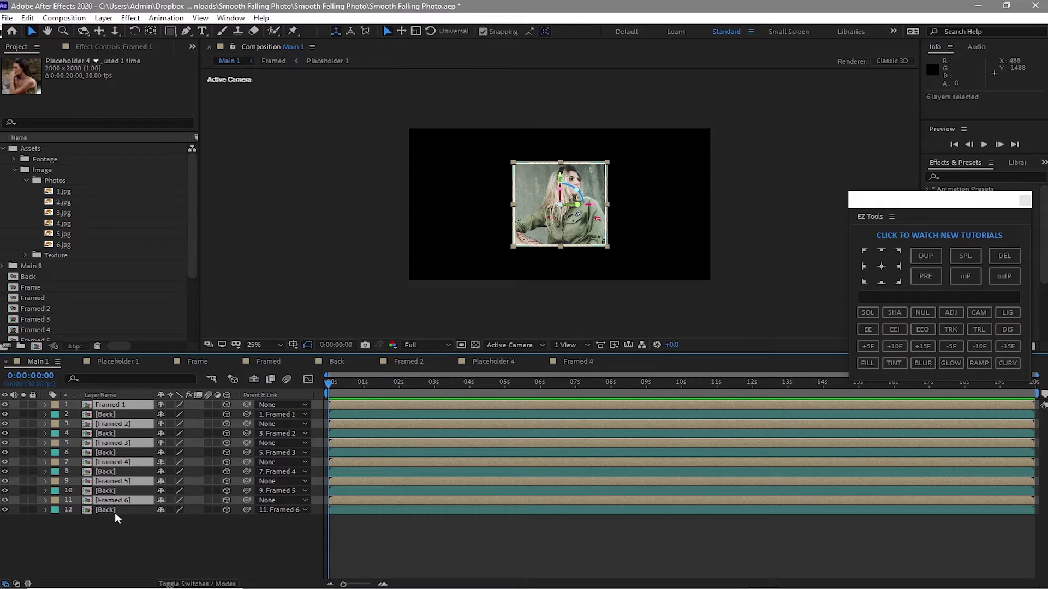
key(r)
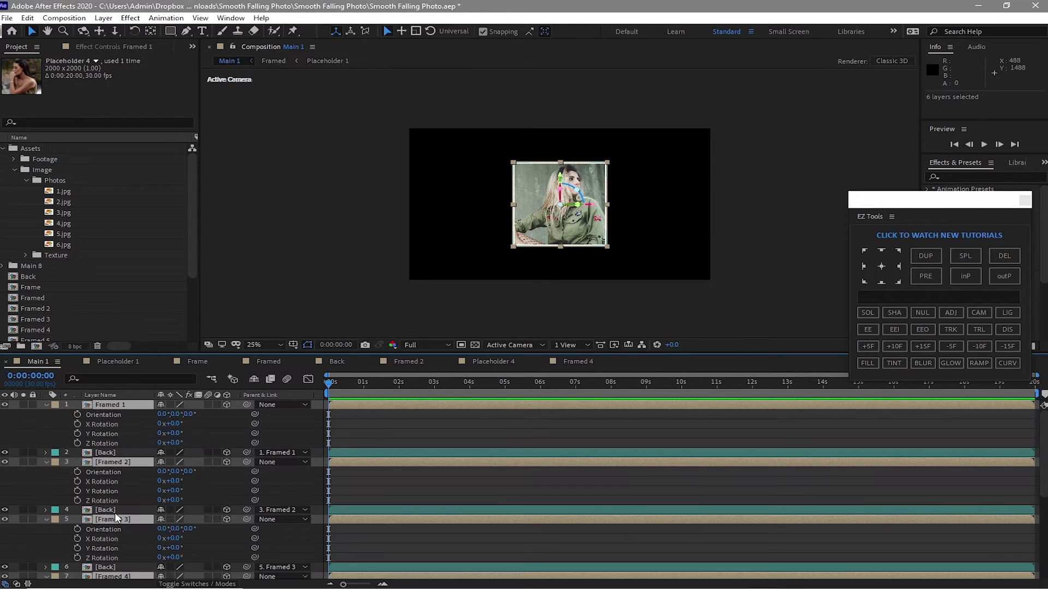
key(shift+p)
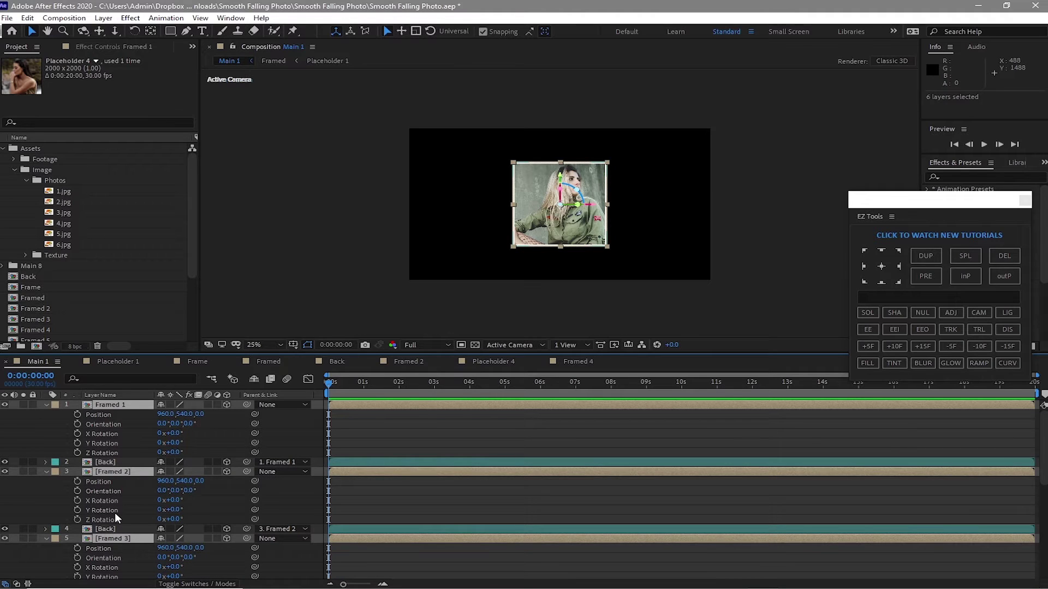
Solo the Framed 6 layer and move its photo down by setting its Y position to 612
scroll(113, 473, down, 5)
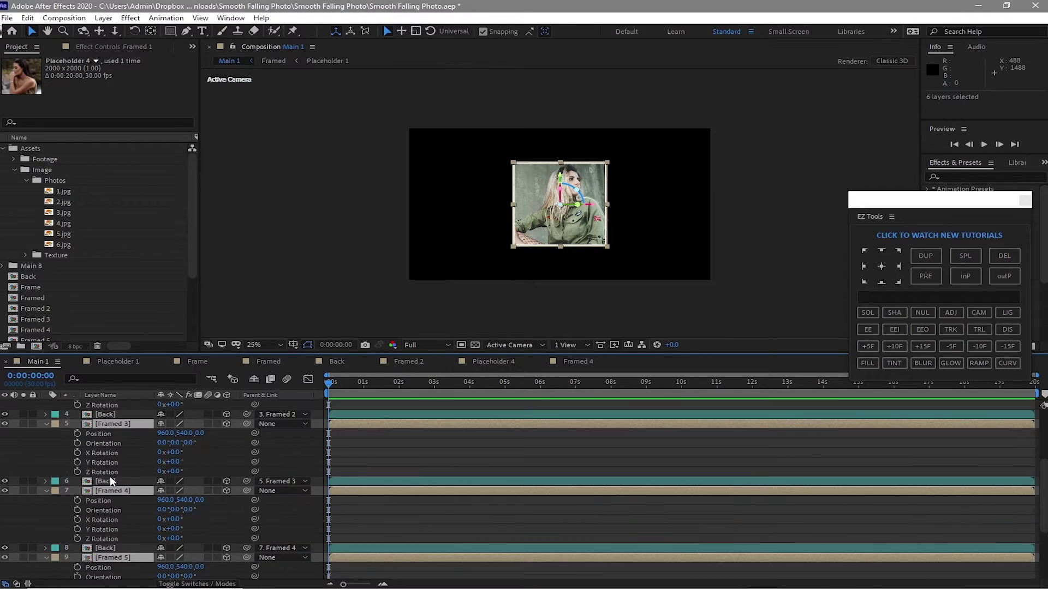
click(31, 537)
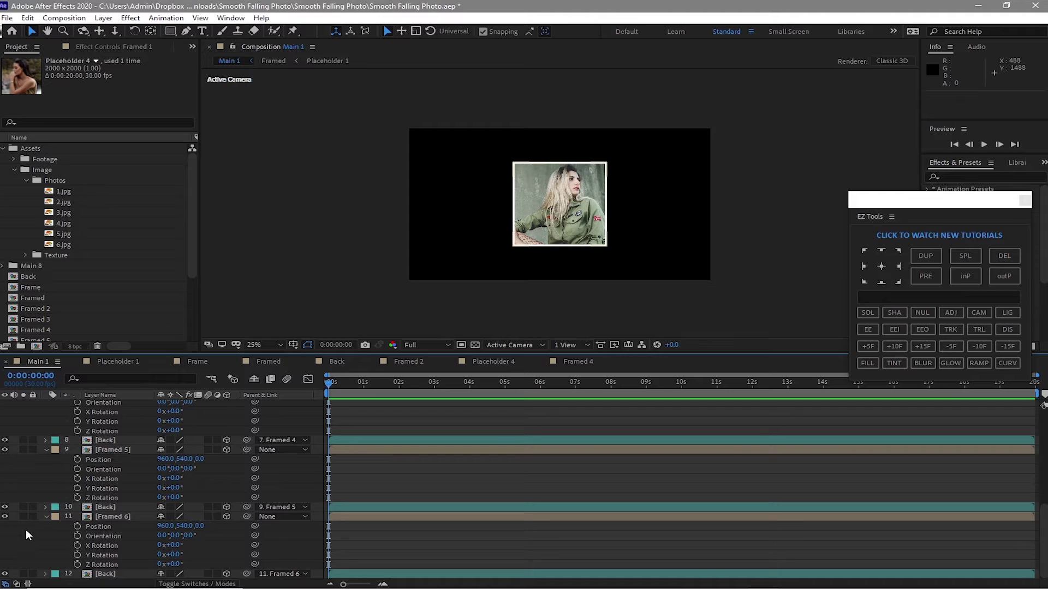
click(23, 516)
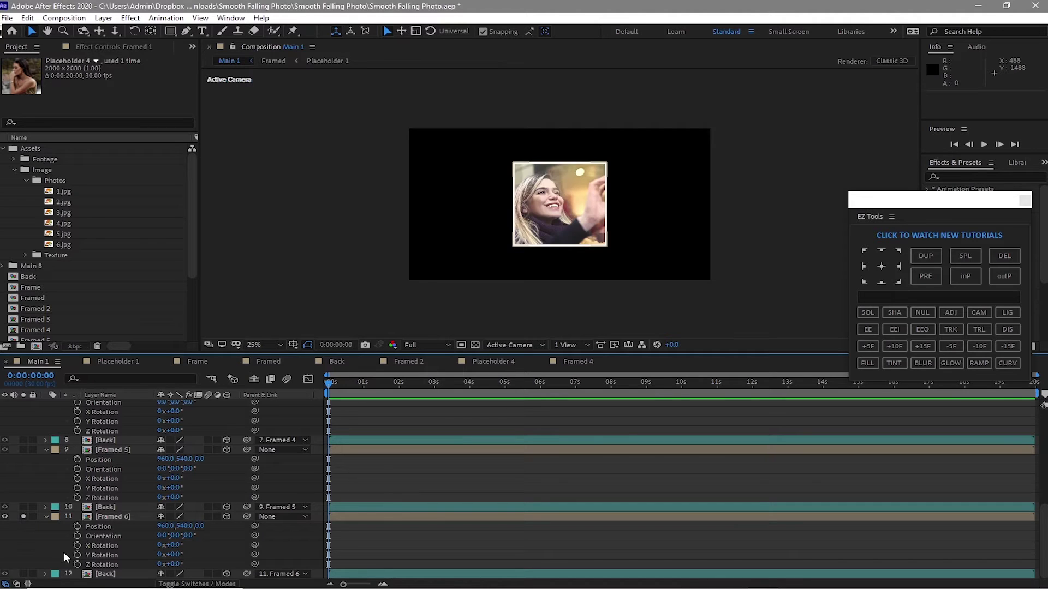
drag(185, 526, 225, 525)
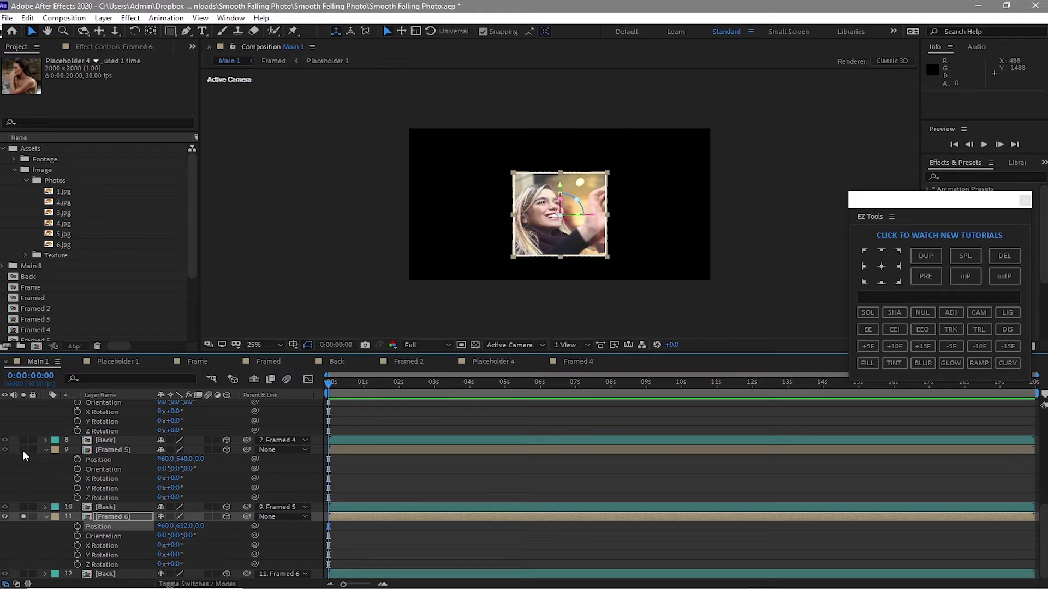
Solo the Framed 5 layer as well, set its X position to 1449 and its Z Rotation to -26°
click(23, 449)
drag(163, 461, 475, 482)
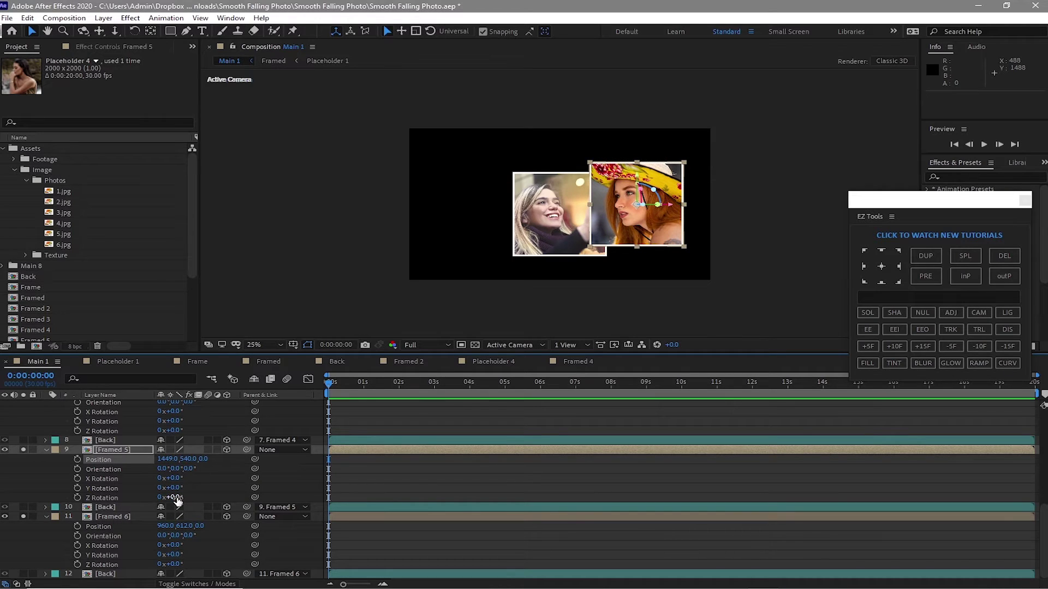
drag(176, 498, 156, 497)
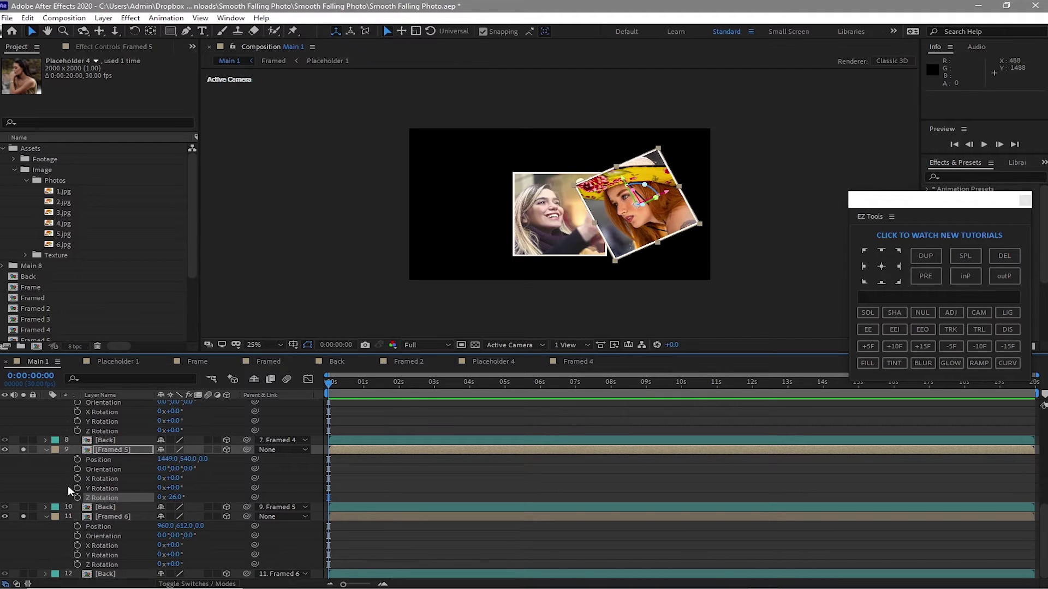
Solo the Framed 4 layer as well and raise its photo by setting its Y position to 233
scroll(62, 484, up, 3)
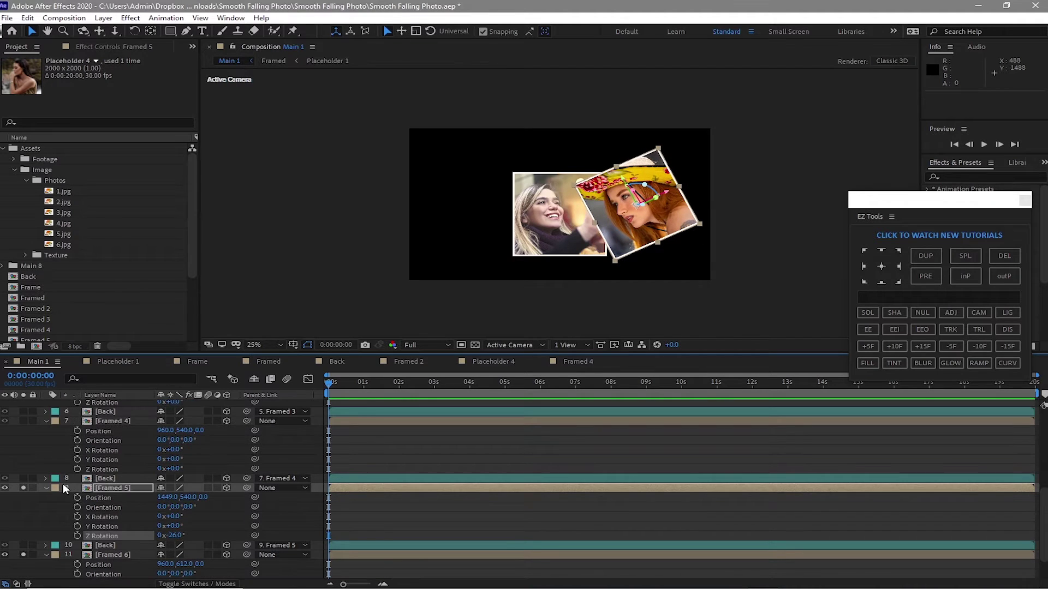
click(23, 421)
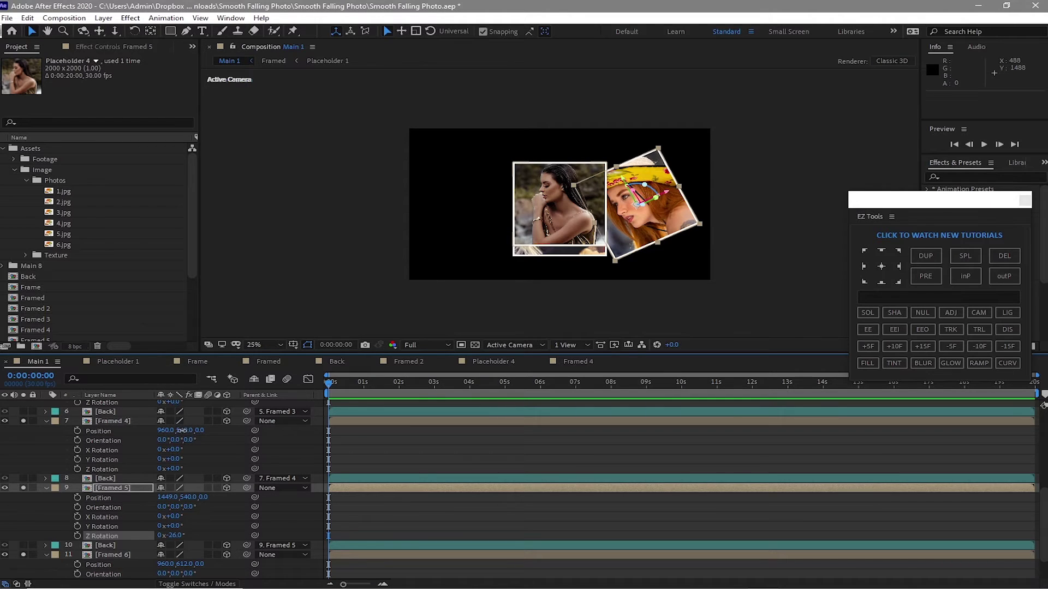
drag(185, 431, 14, 425)
Solo the Framed 3 layer as well, place it at X 436, Y 382 and set its Z Rotation to -13°
scroll(91, 475, up, 2)
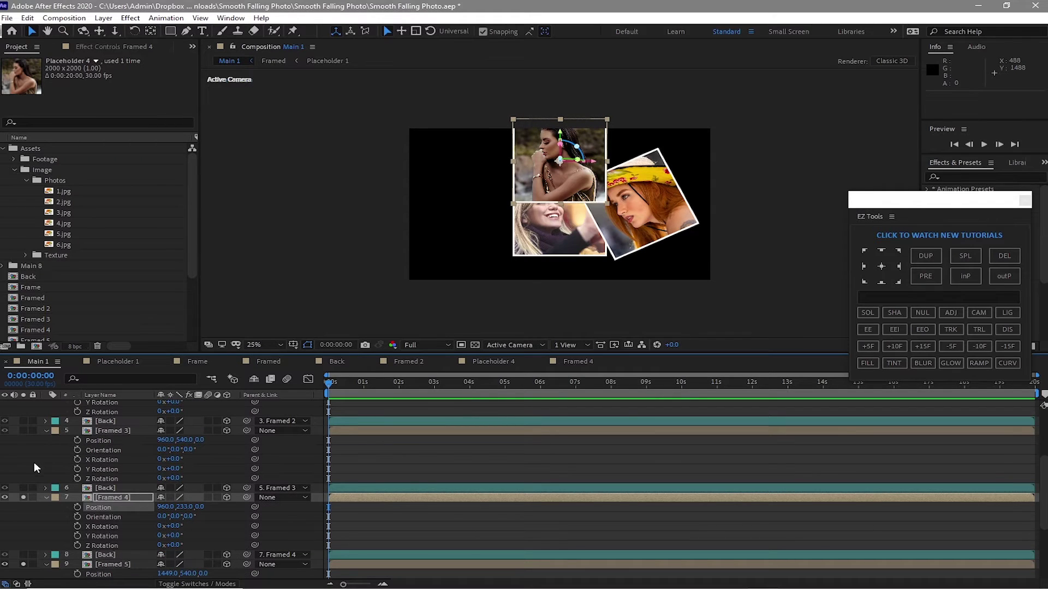
click(23, 431)
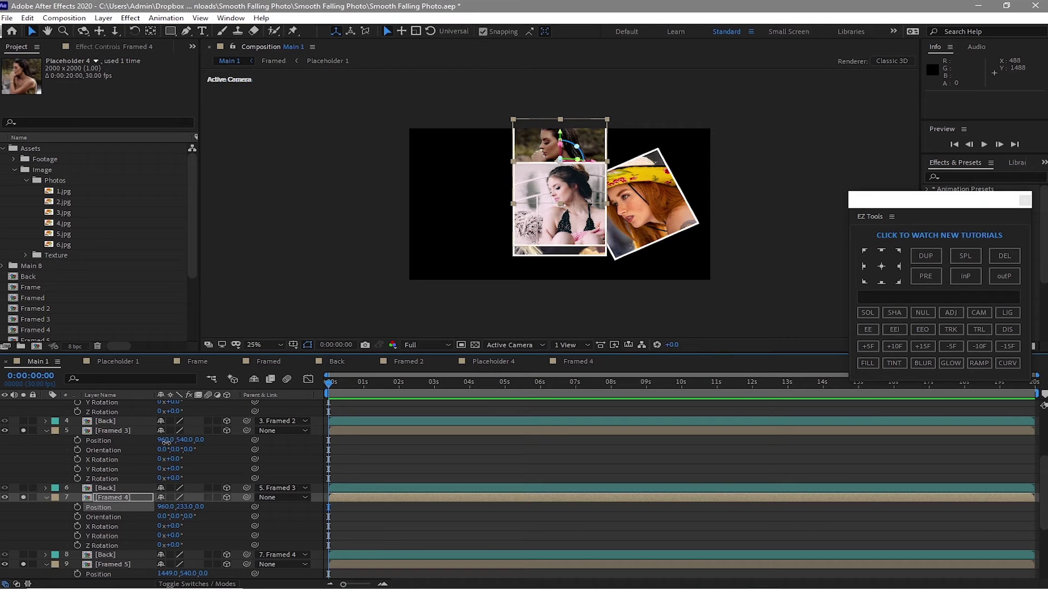
drag(166, 442, 109, 447)
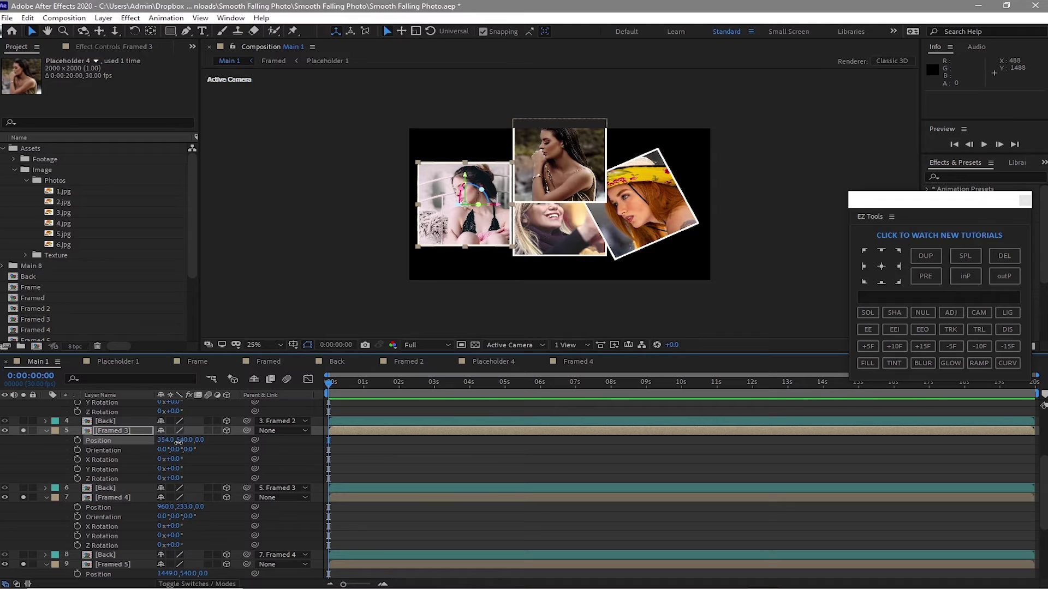
drag(181, 444, 66, 457)
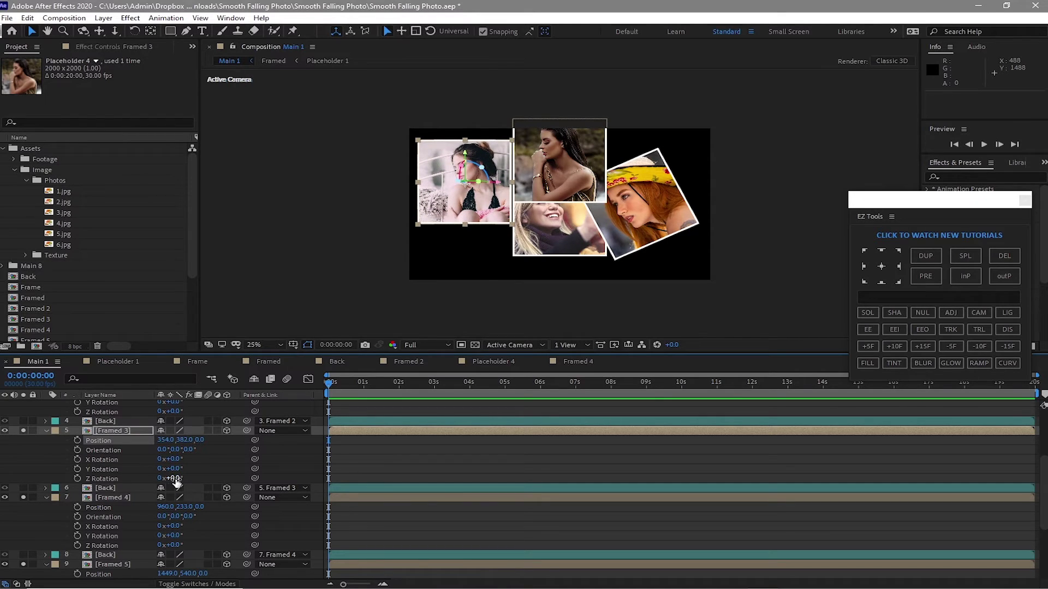
mouse_move(174, 479)
mouse_down()
mouse_move(142, 479)
mouse_move(166, 479)
mouse_up()
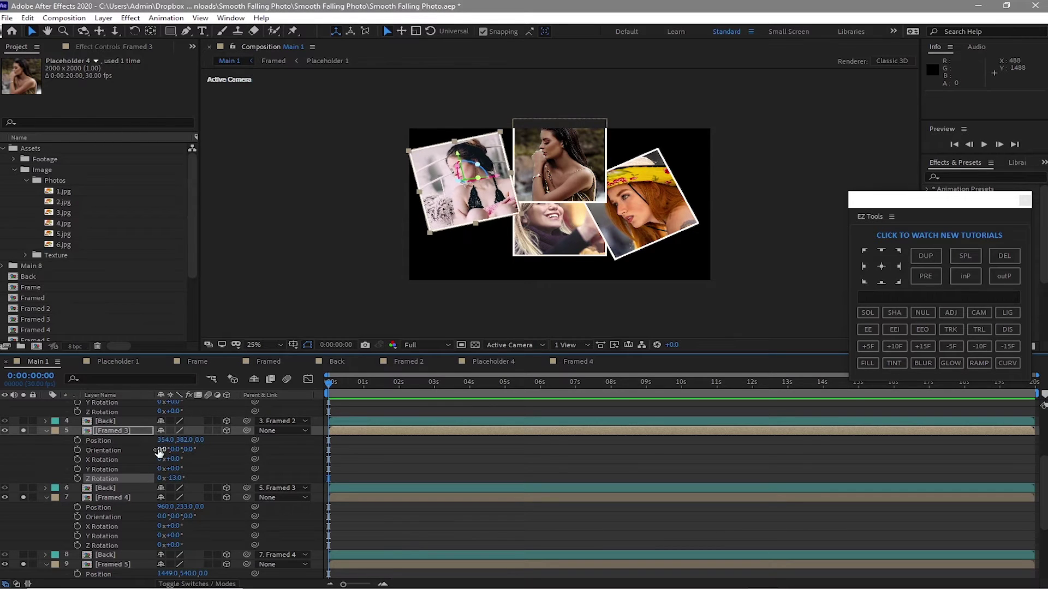
drag(164, 439, 225, 452)
Solo the Framed 2 layer as well and place its photo at X 762, Y 729
scroll(105, 448, up, 3)
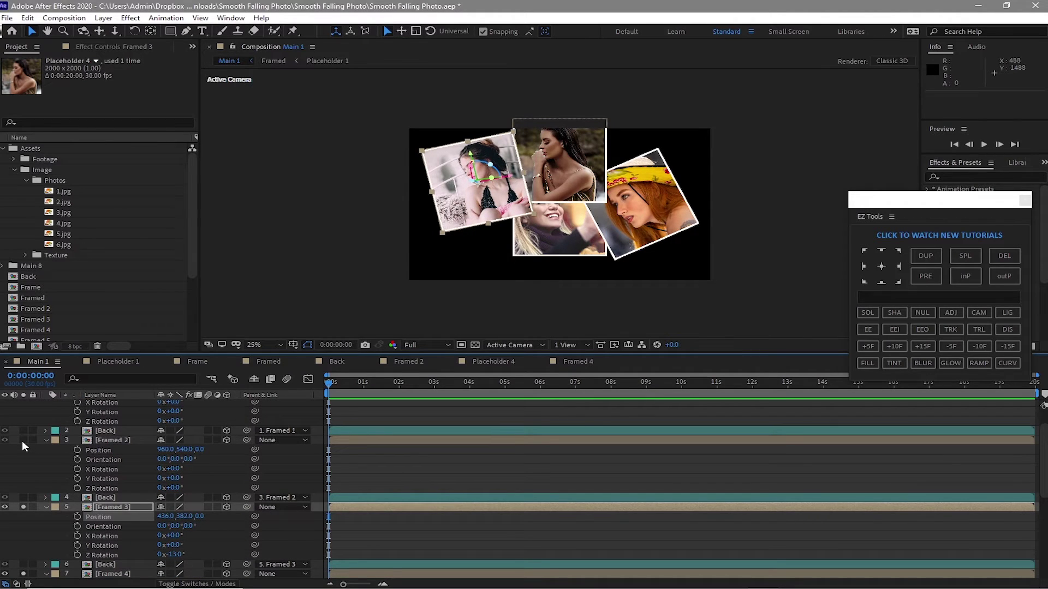
click(22, 441)
drag(188, 449, 382, 468)
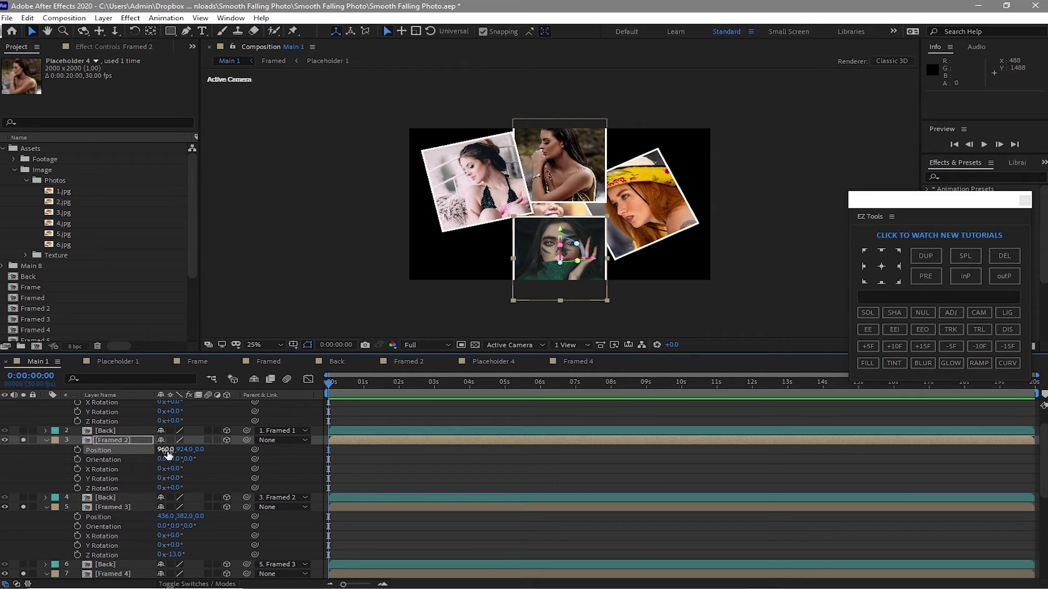
drag(167, 453, 90, 478)
Check Framed 1 in solo among the arranged photos and turn solo off for all six Framed layers
scroll(90, 478, up, 1)
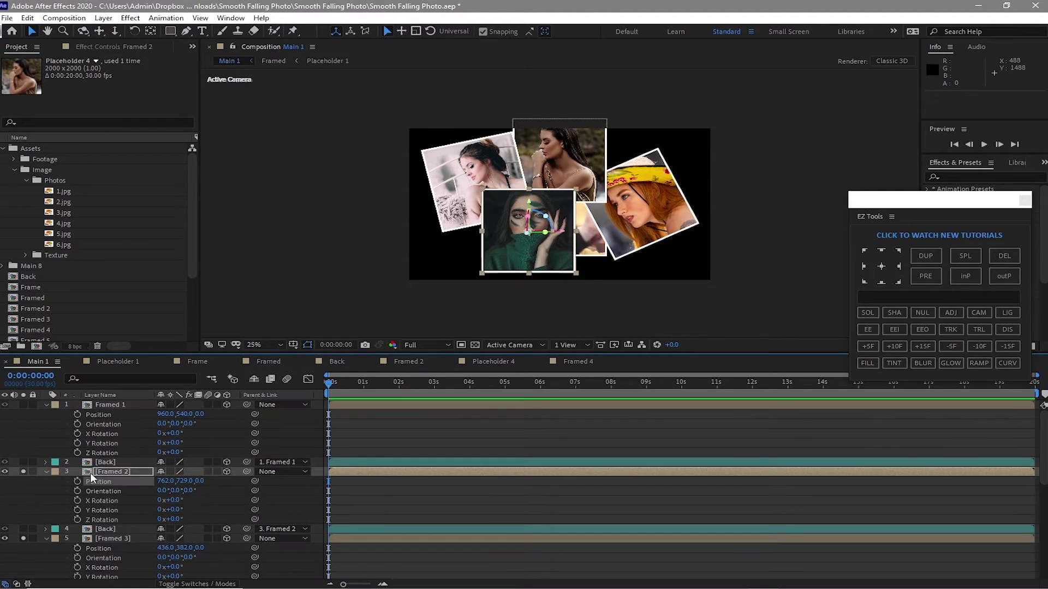
click(22, 404)
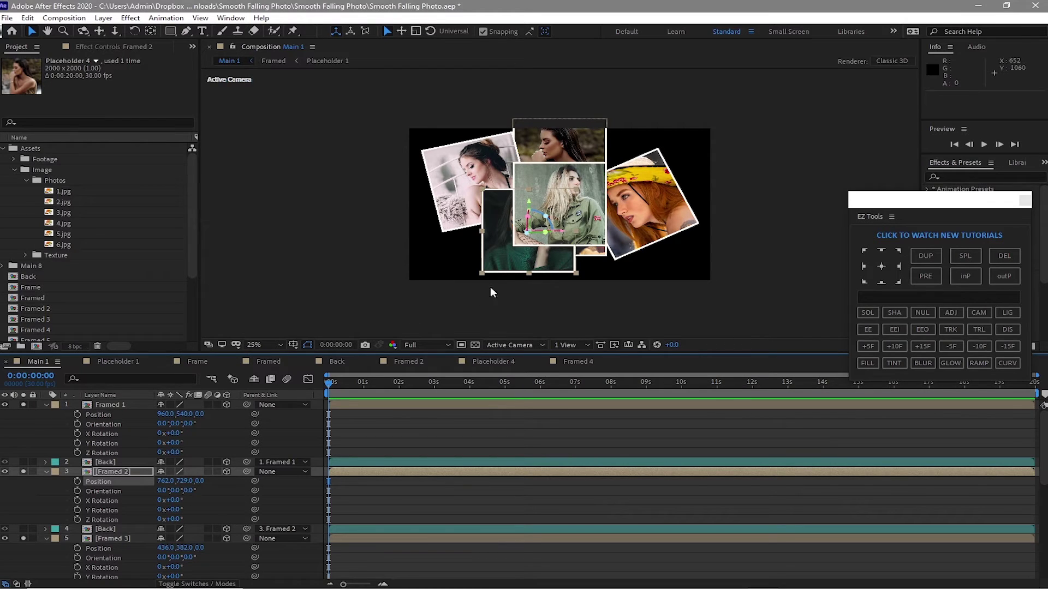
click(22, 405)
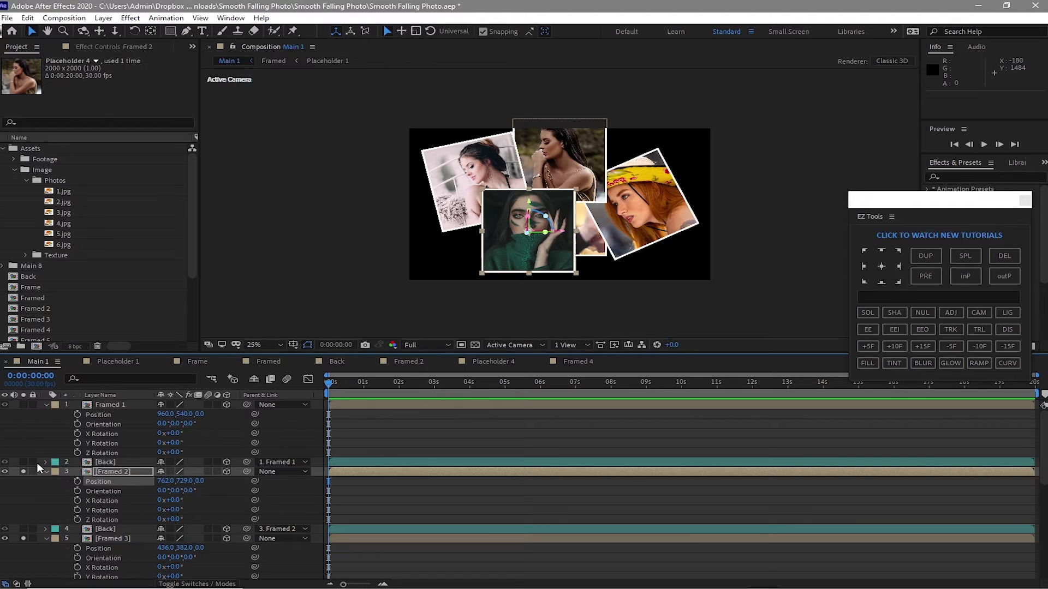
click(23, 471)
click(23, 538)
scroll(22, 538, down, 2)
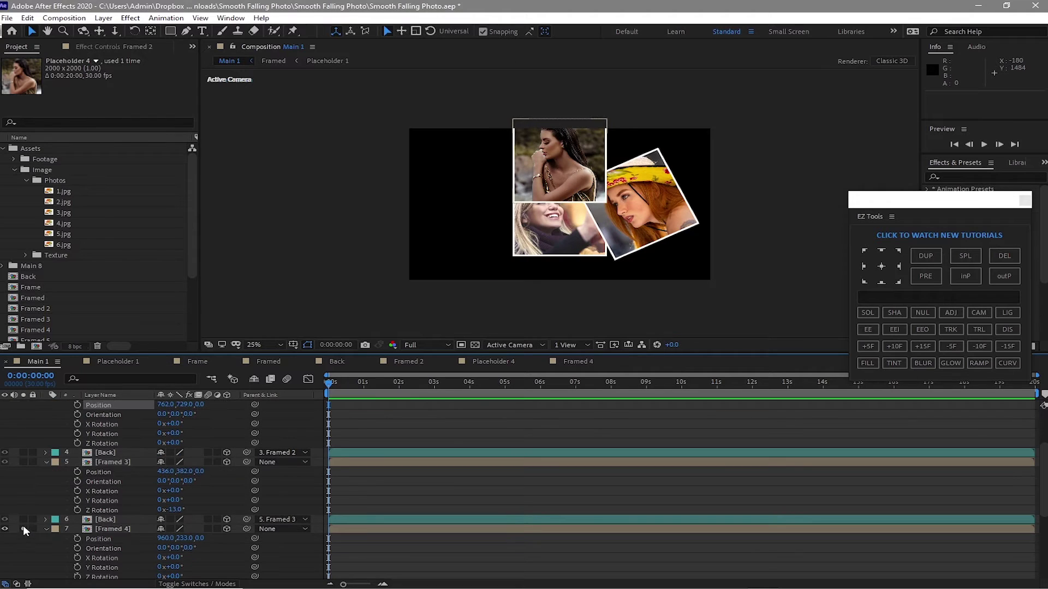
click(23, 526)
scroll(25, 510, down, 3)
click(23, 481)
scroll(20, 510, down, 1)
click(23, 516)
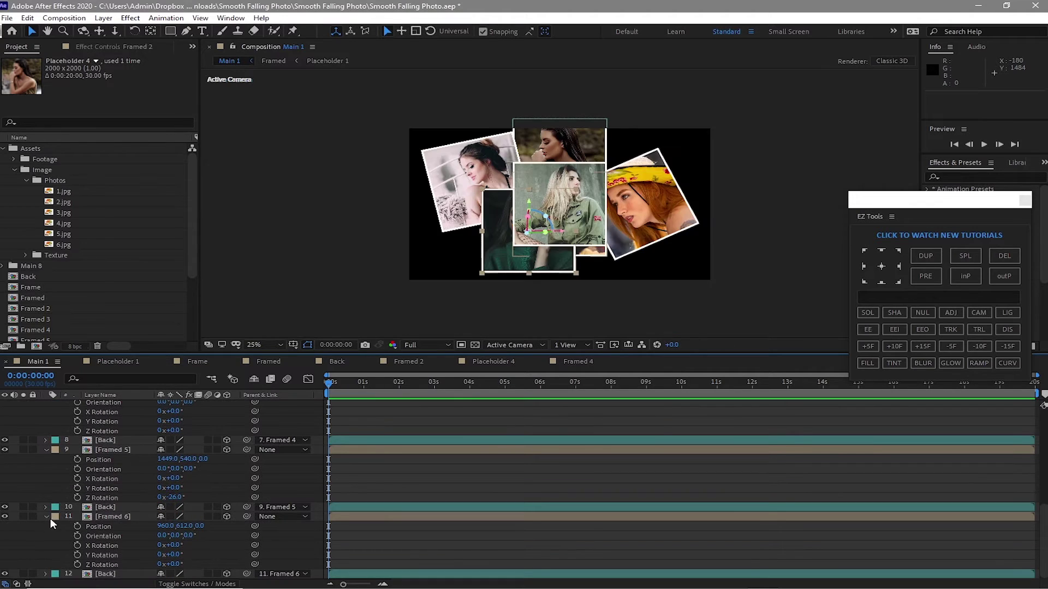
Collapse the expanded transform properties of the Framed layers in the timeline
click(46, 518)
click(46, 496)
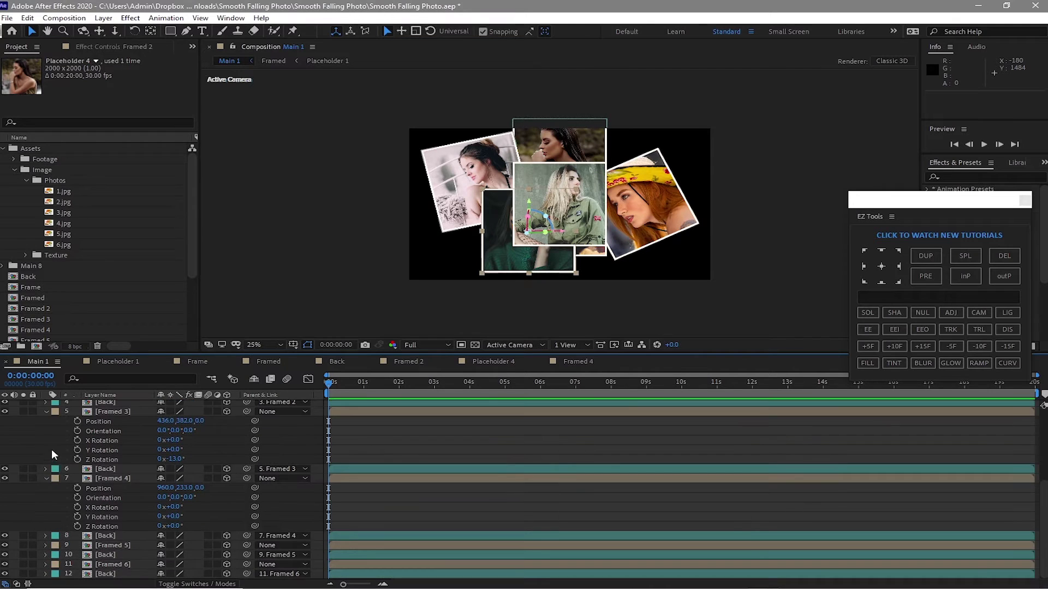
click(47, 479)
click(47, 459)
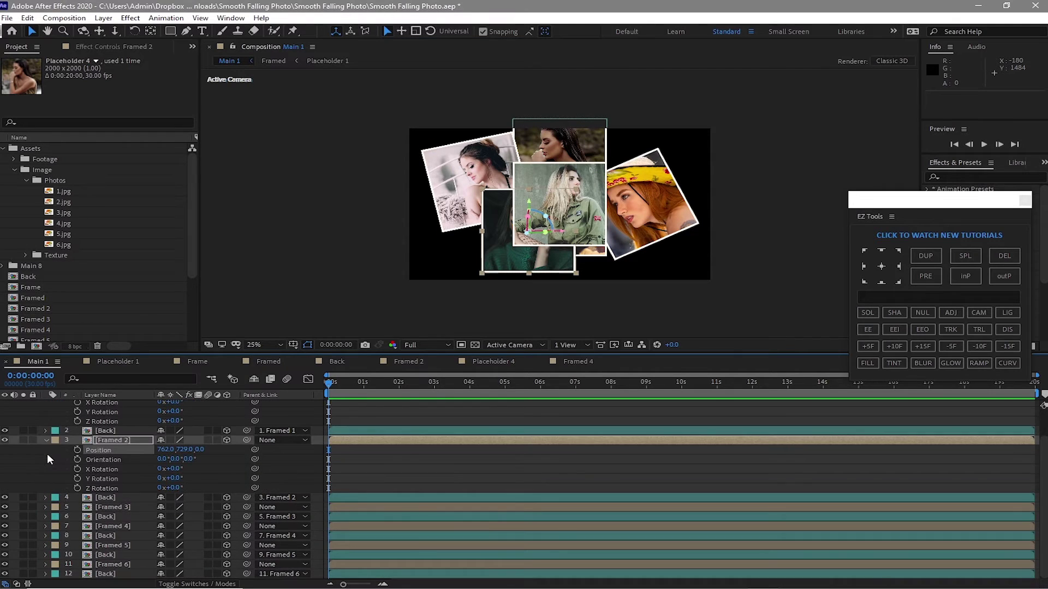
click(45, 440)
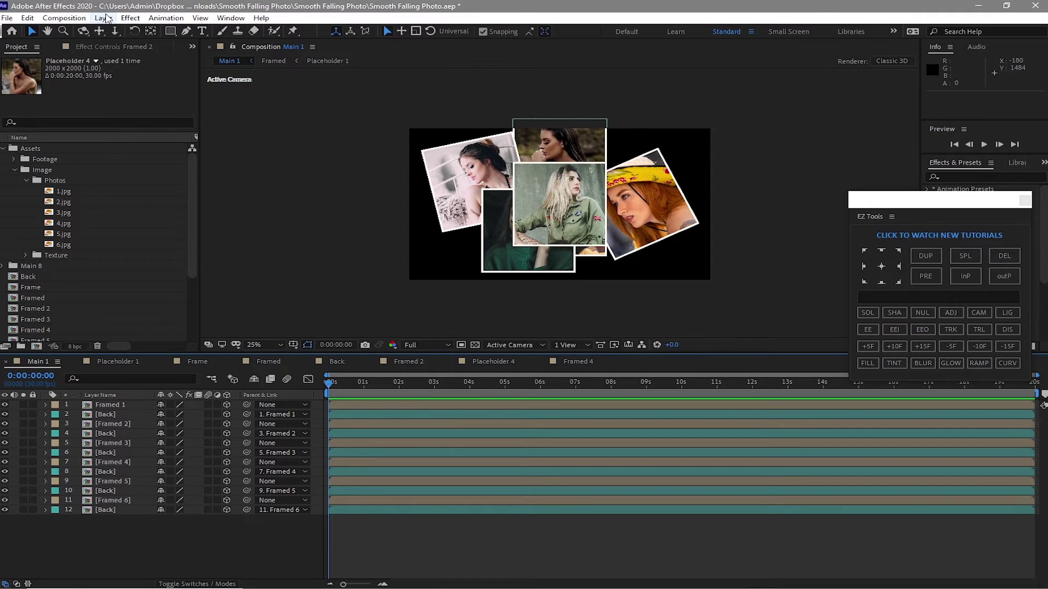
Add a two-node camera with the 35mm preset and depth of field disabled to Main 1
click(103, 18)
mouse_move(109, 30)
click(305, 61)
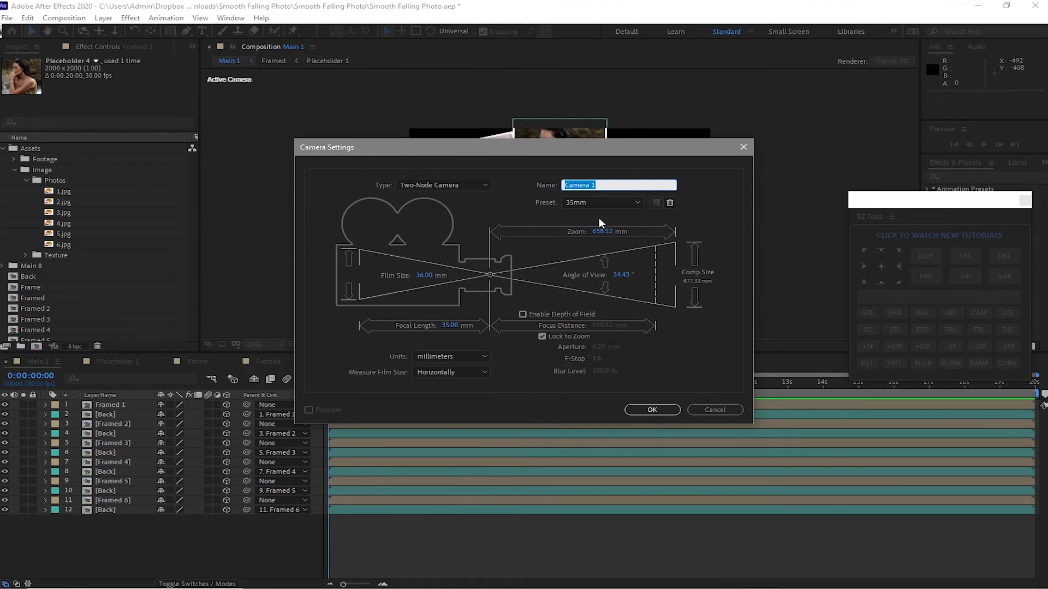
click(652, 410)
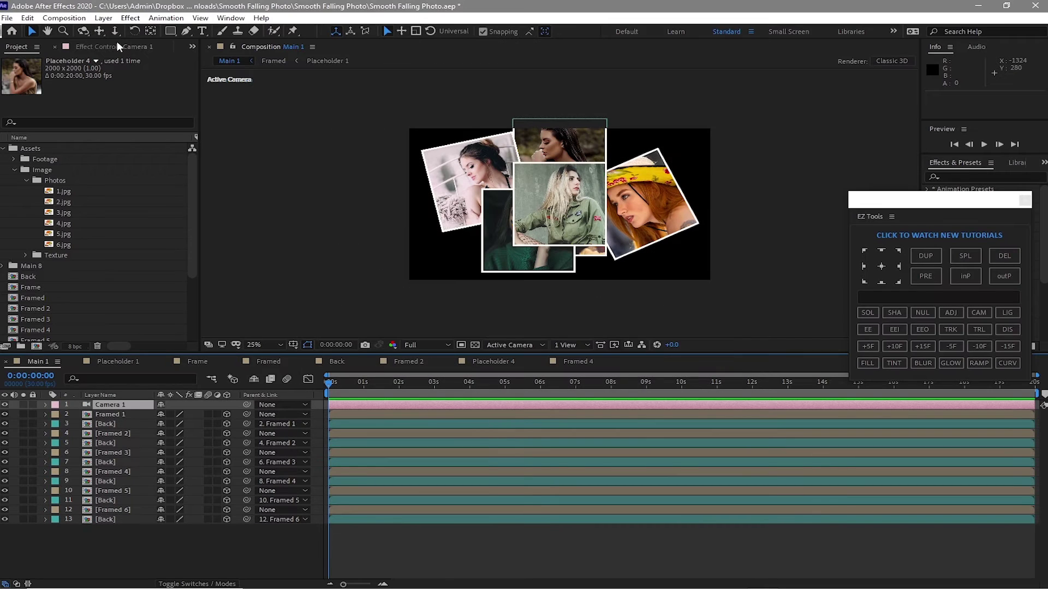
Add a null object to Main 1 and parent Camera 1 to it
click(103, 18)
mouse_move(109, 29)
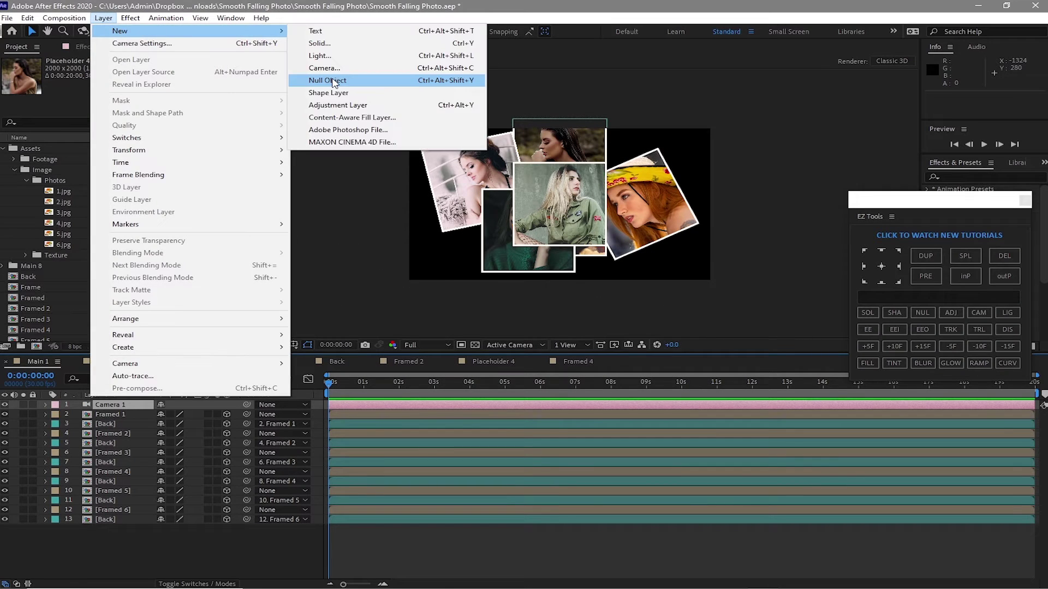
click(303, 76)
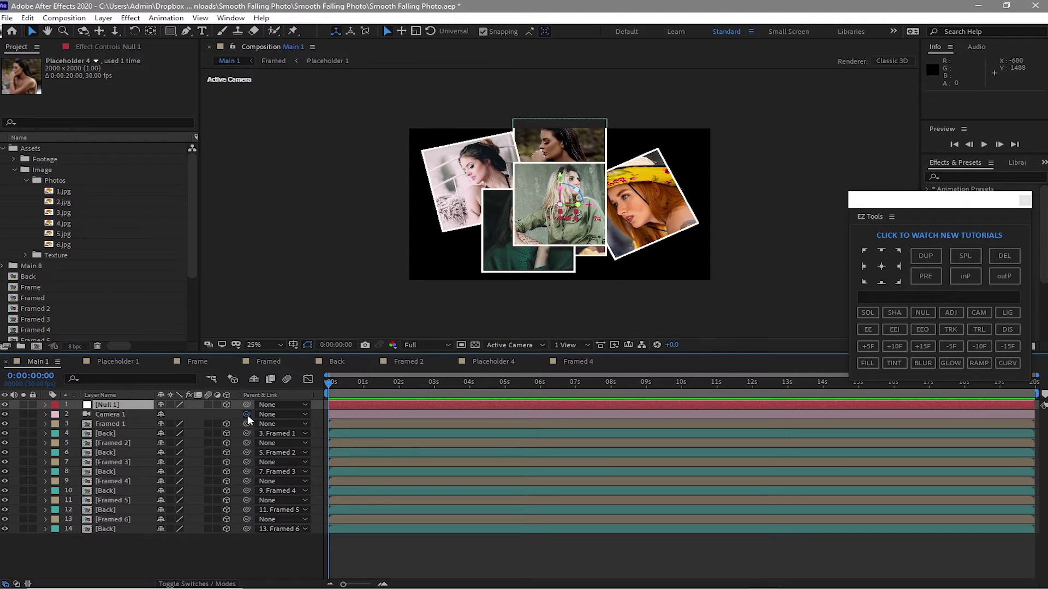
drag(247, 415, 123, 408)
Place the texture image Comp 1_00000.png beneath all layers in Main 1 and apply the Motion Tile effect to it
click(25, 256)
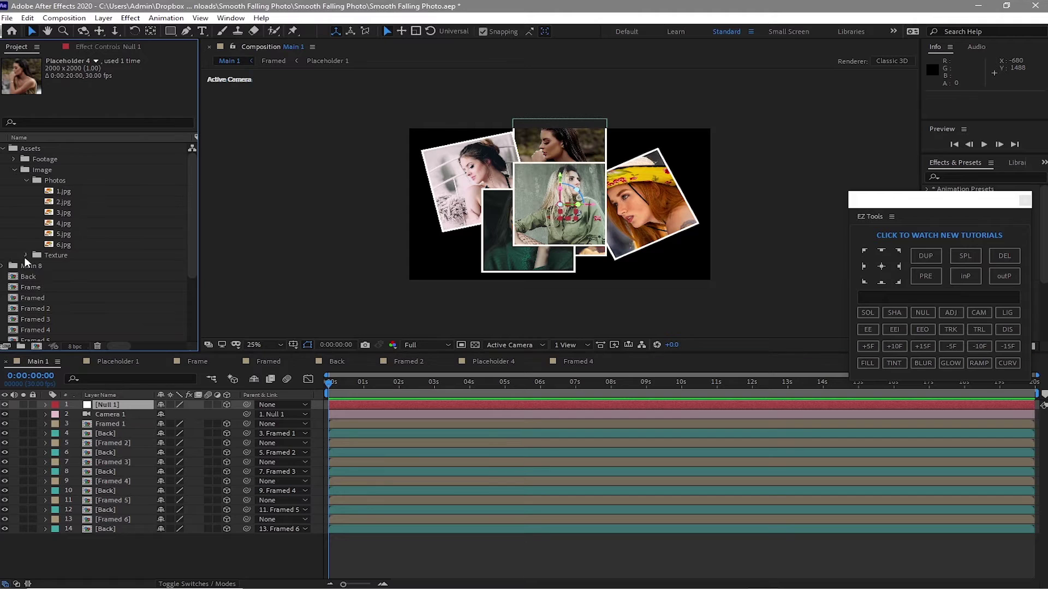
drag(46, 267, 158, 532)
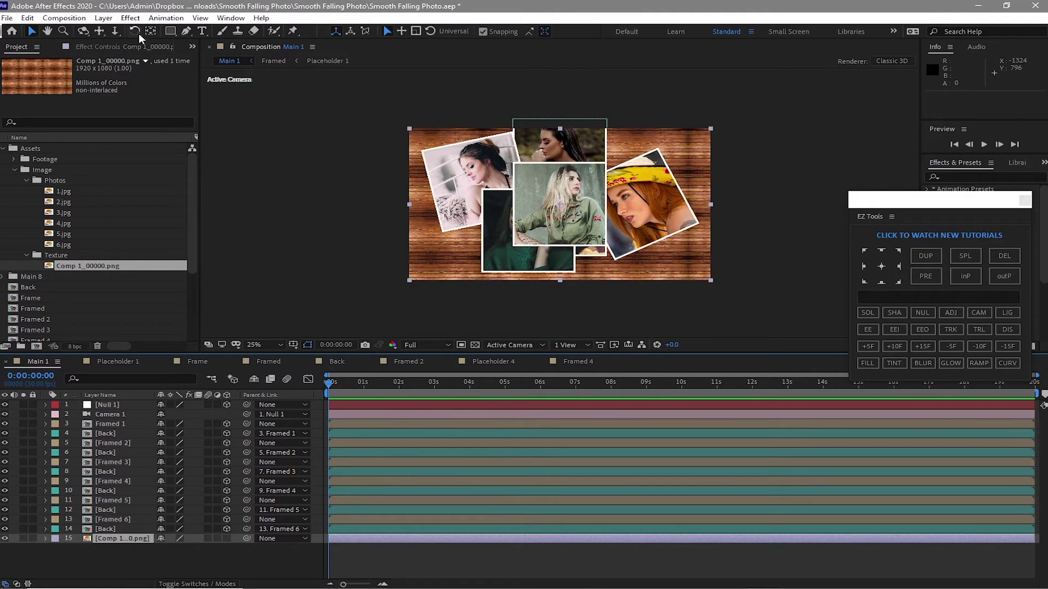
click(131, 18)
mouse_move(202, 297)
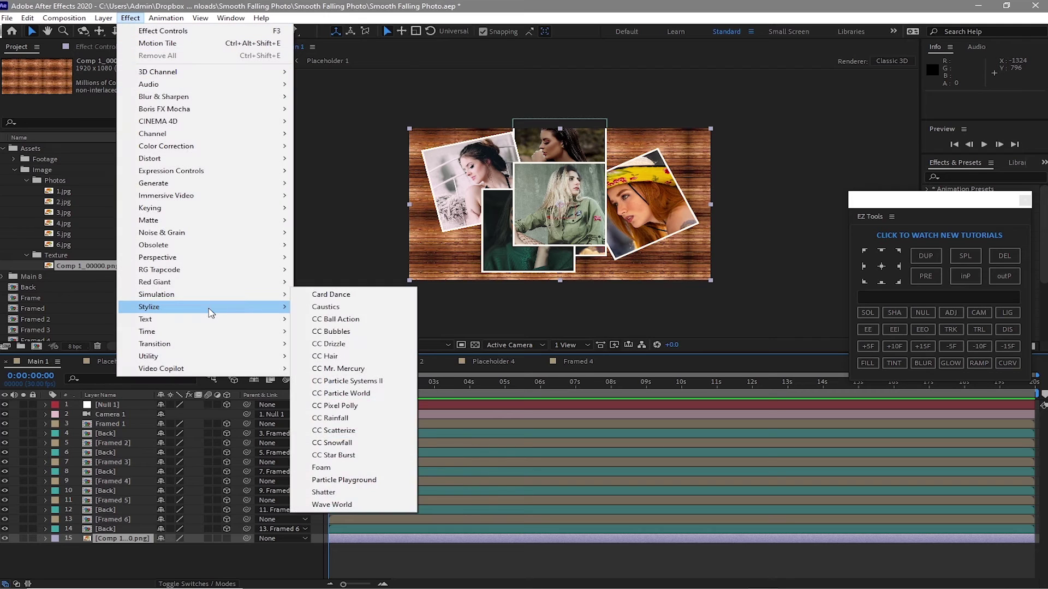
click(331, 233)
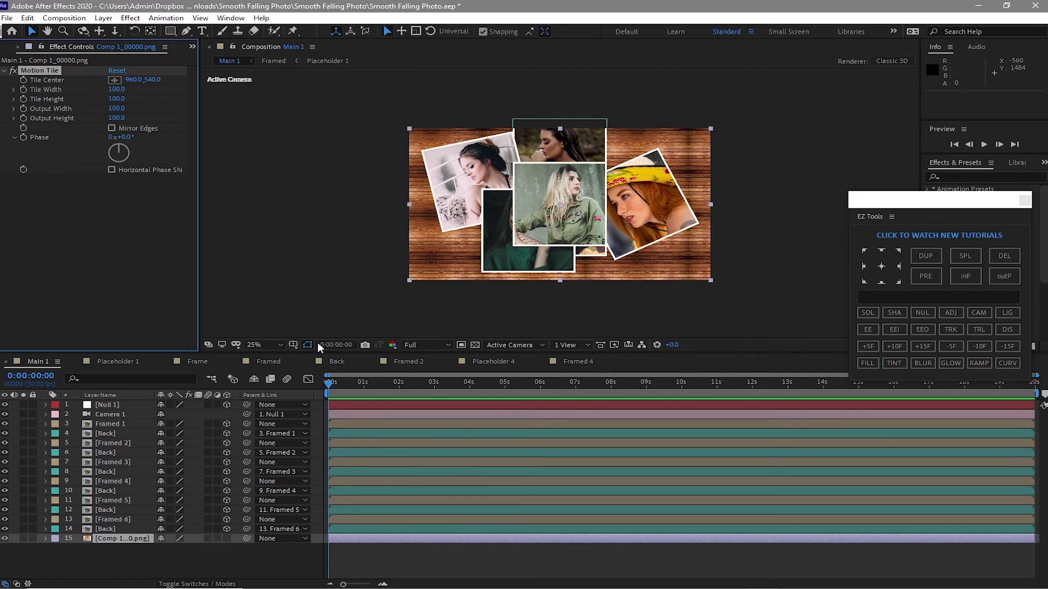
Set the Motion Tile output width and output height to 500 and enable Mirror Edges
click(117, 109)
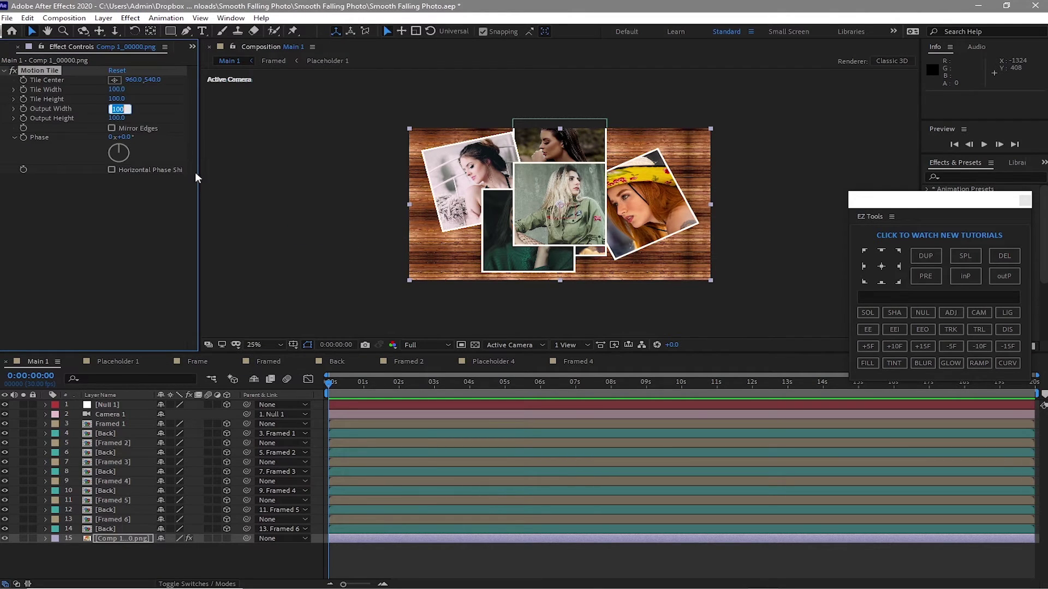
text(500)
key(Tab)
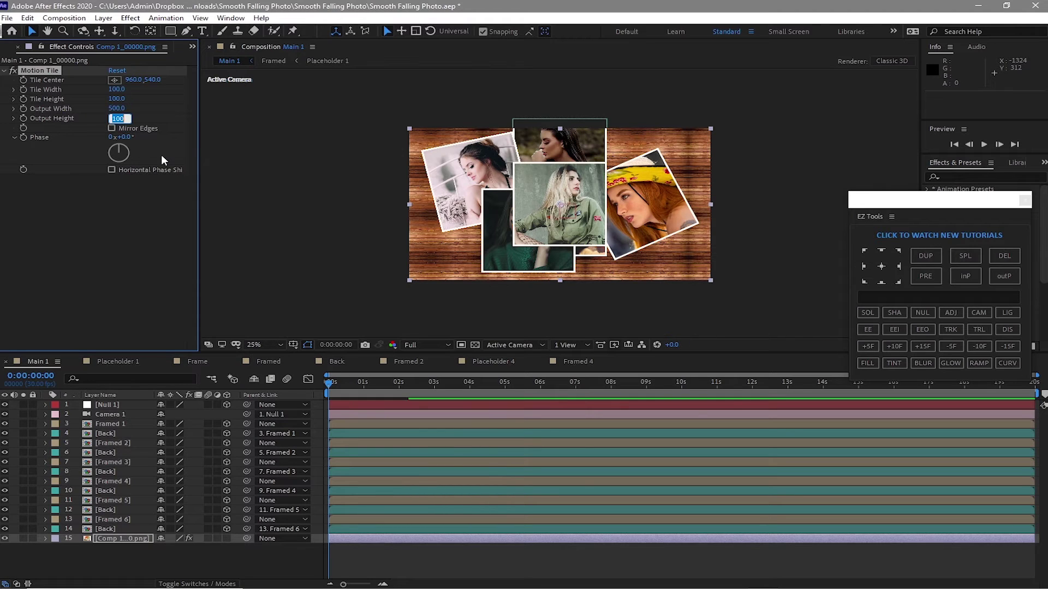
text(500)
click(110, 127)
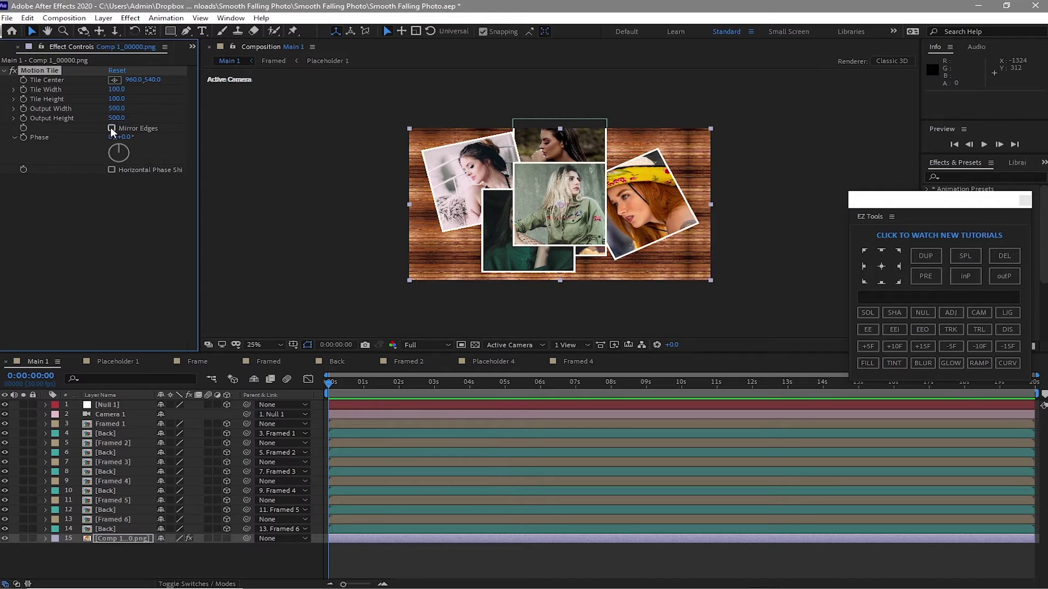
click(110, 237)
key(ctrl+0)
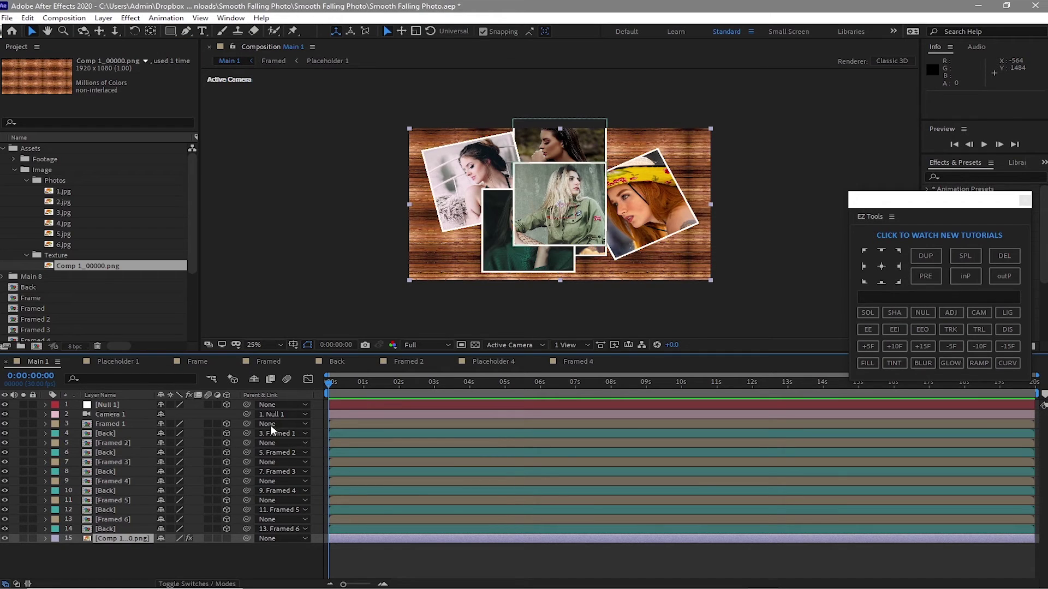
Reveal the position and rotation properties of Null 1 and set its X Rotation to 43°
click(127, 405)
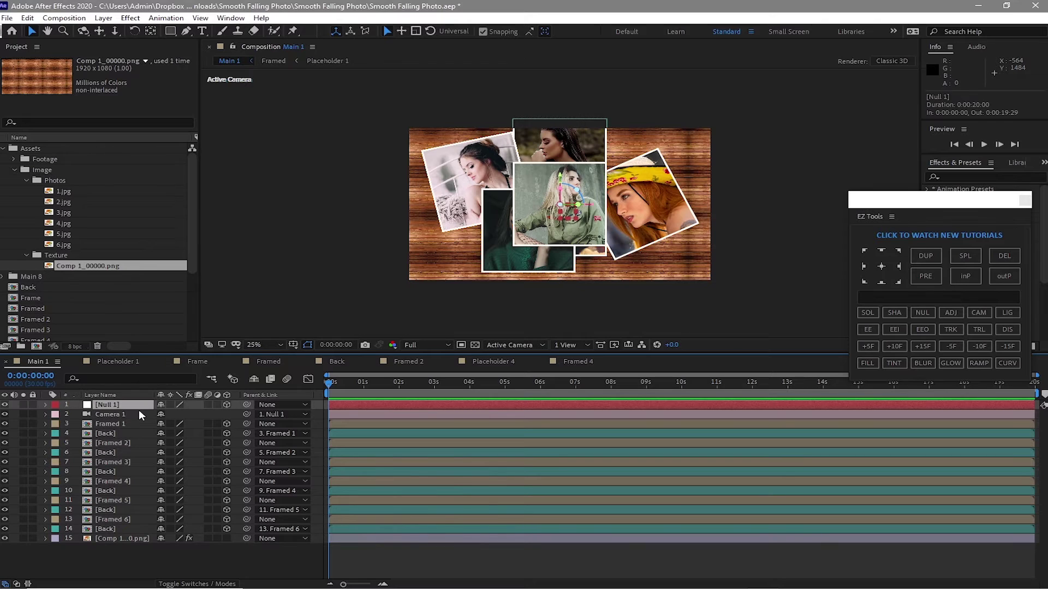
key(p)
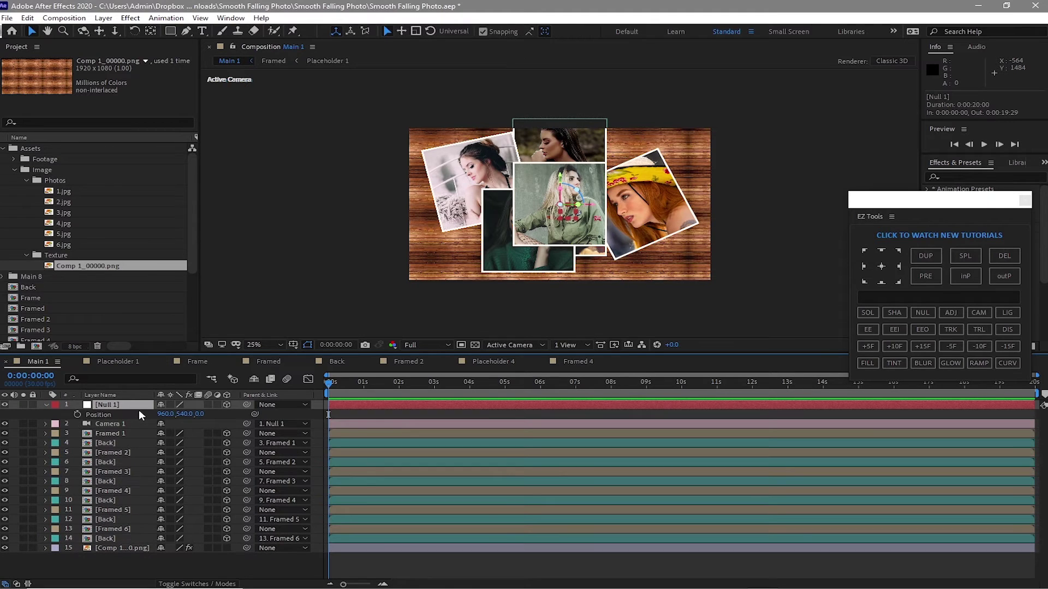
key(shift+r)
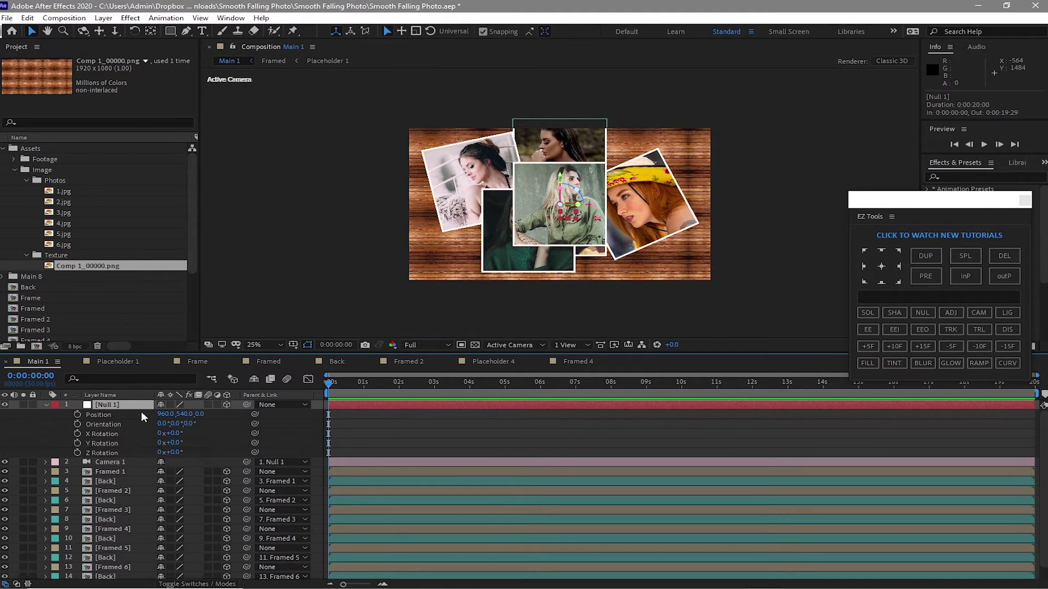
click(177, 435)
key(Return)
Make the wood texture layer 3D and collapse the properties of Null 1
scroll(222, 562, down, 1)
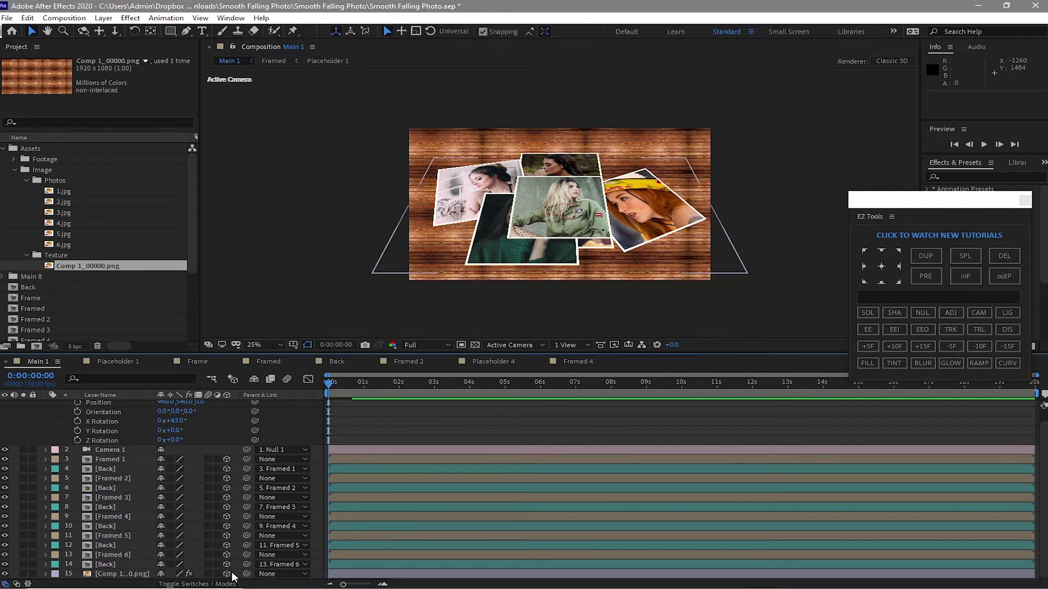
scroll(46, 419, up, 1)
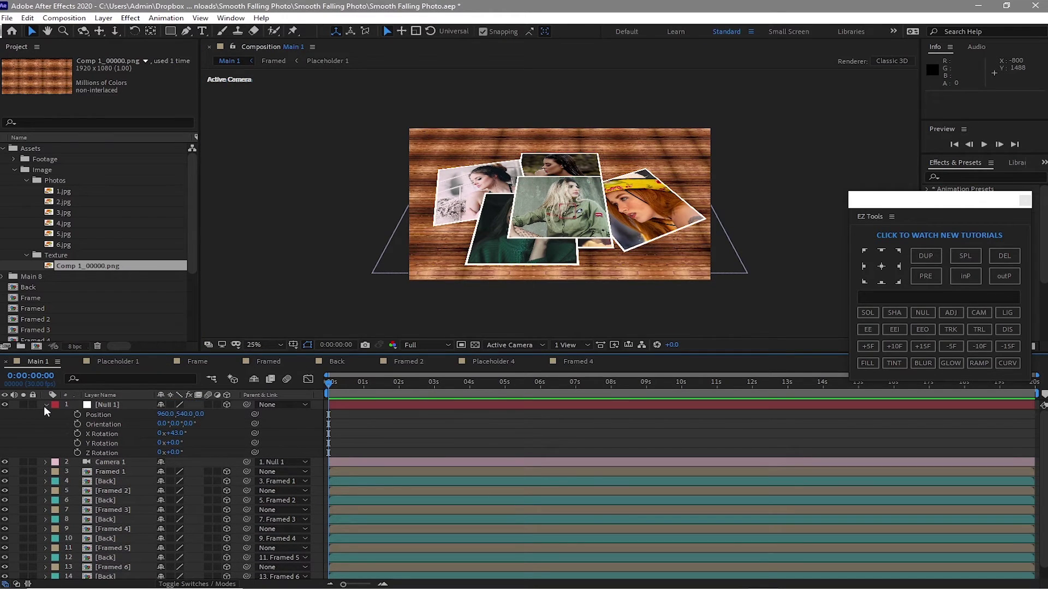
click(45, 405)
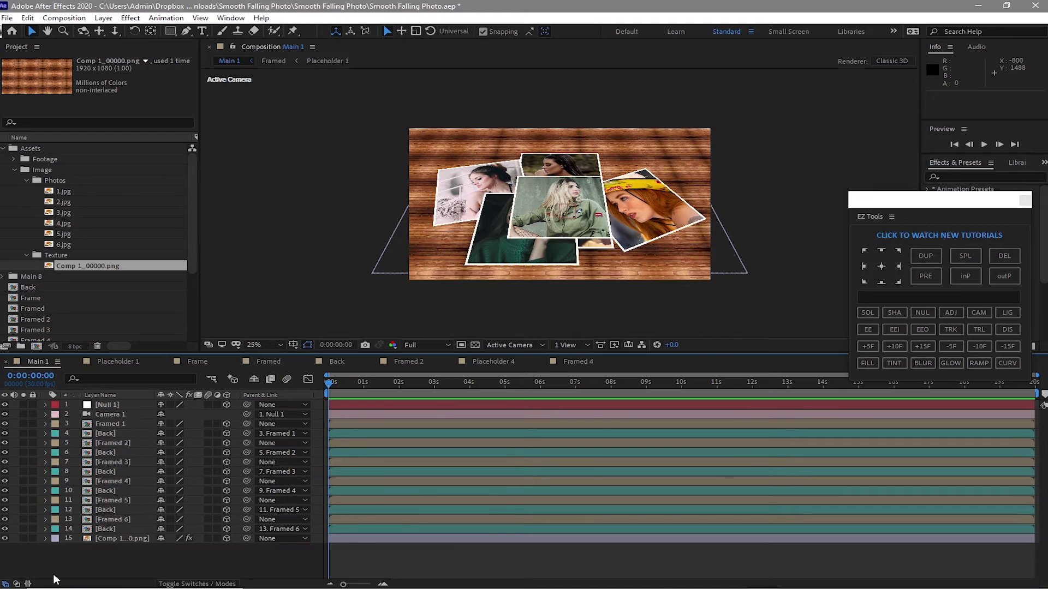
Reveal the rotation and position properties of all six Framed layers together
click(115, 425)
ctrl+click(115, 443)
ctrl+click(117, 462)
ctrl+click(122, 481)
ctrl+click(122, 500)
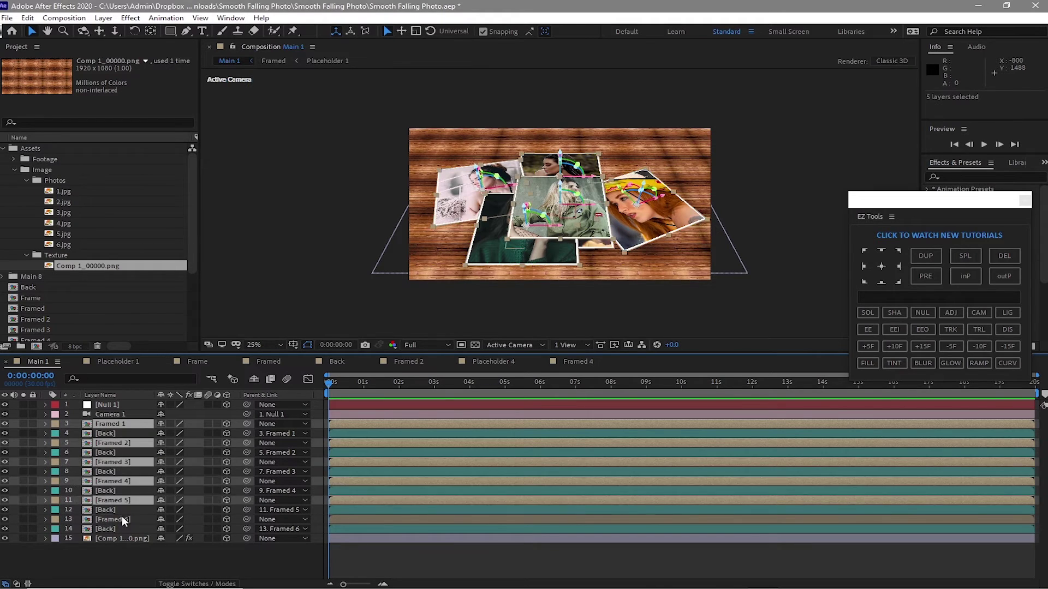
ctrl+click(121, 519)
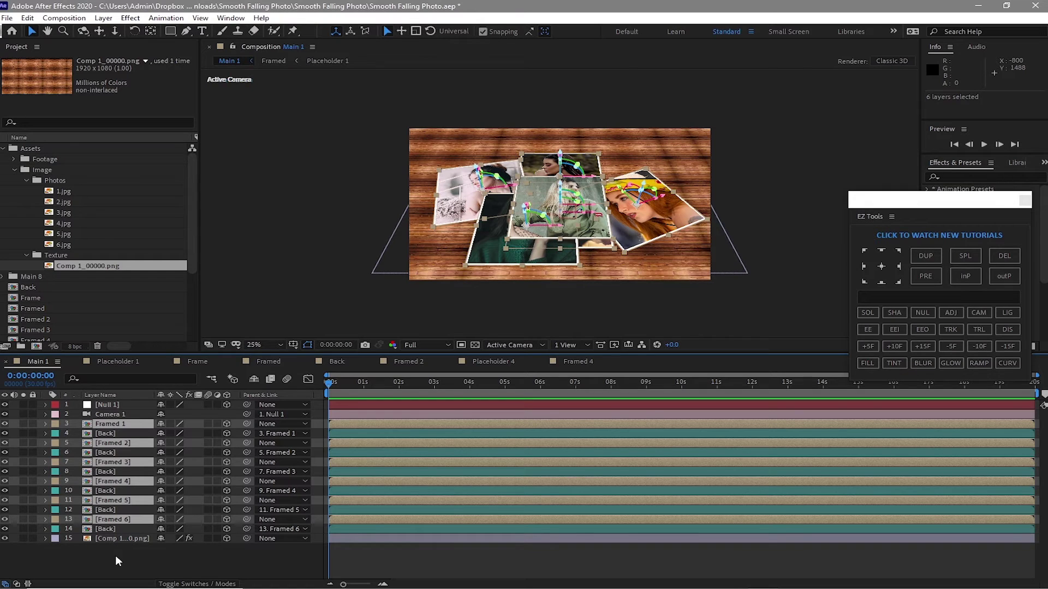
key(r)
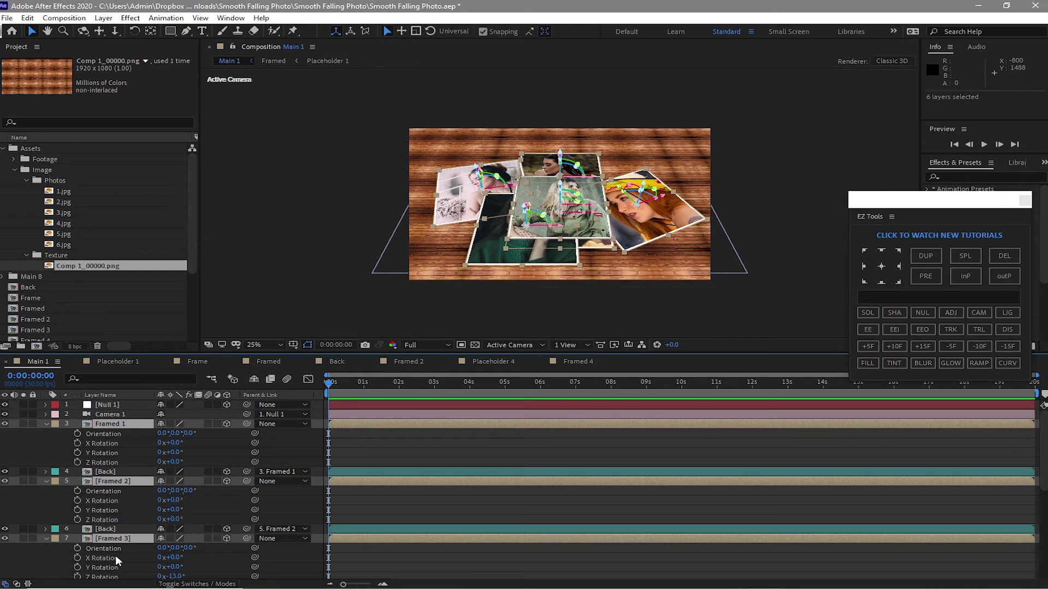
key(shift+p)
Solo Framed 6 and set keyframes for its Position and X, Y and Z Rotation at 0:00:02:15
scroll(116, 555, down, 5)
click(23, 507)
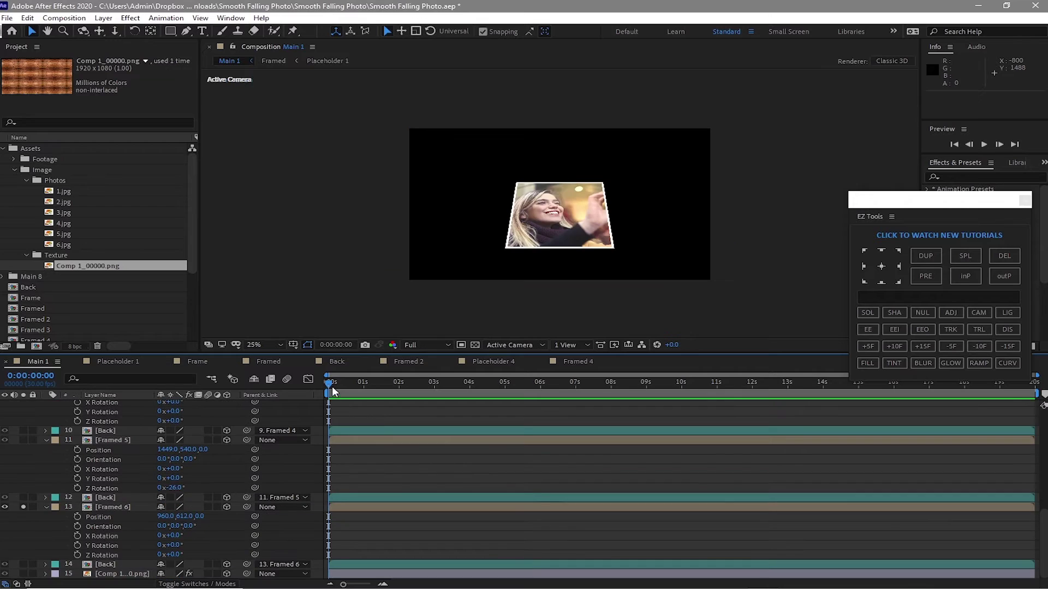
drag(328, 385, 417, 394)
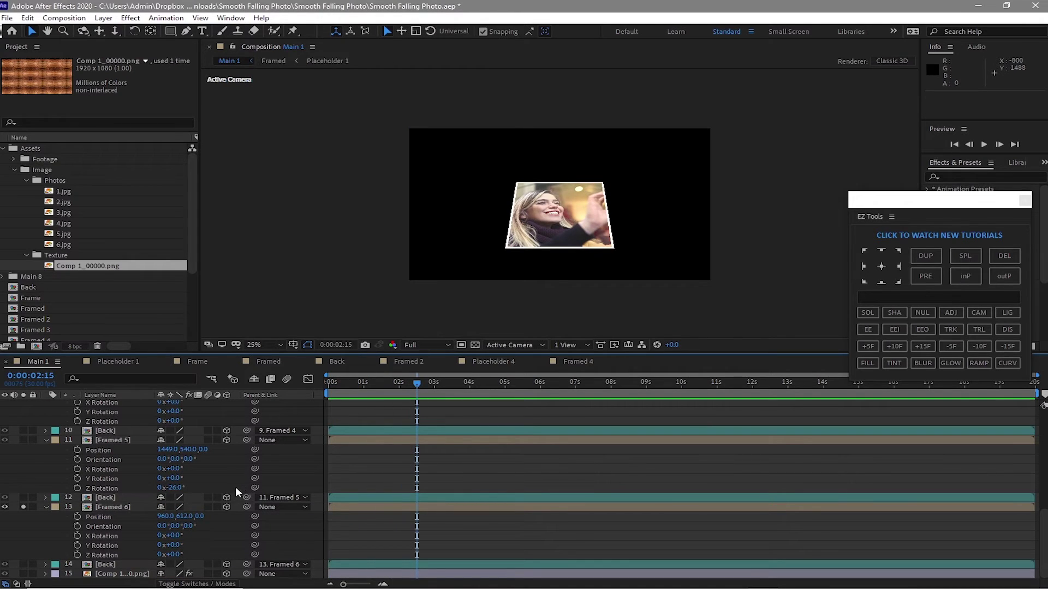
click(77, 517)
click(76, 536)
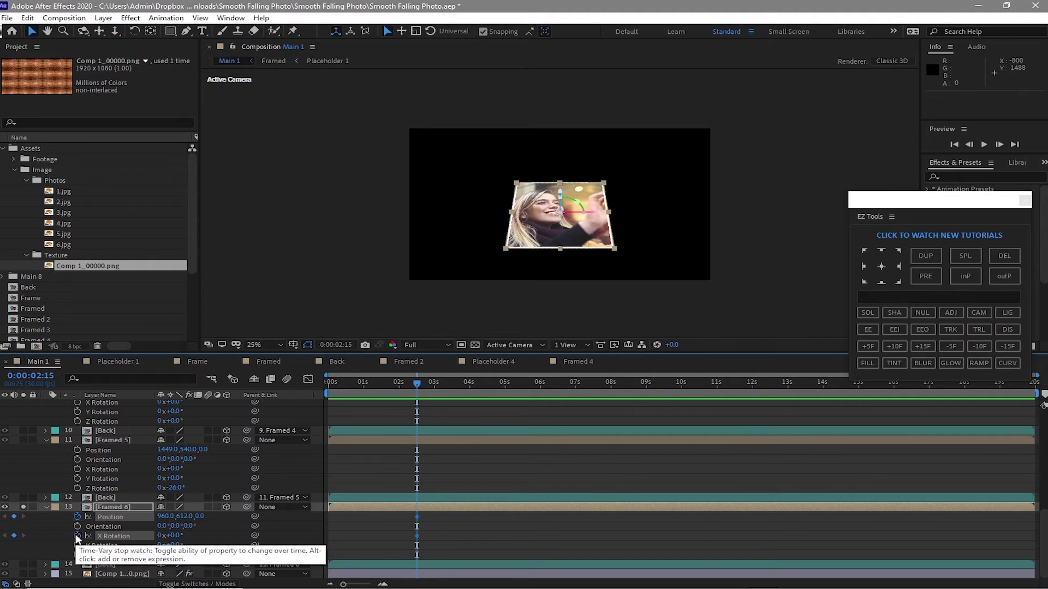
click(77, 545)
click(77, 554)
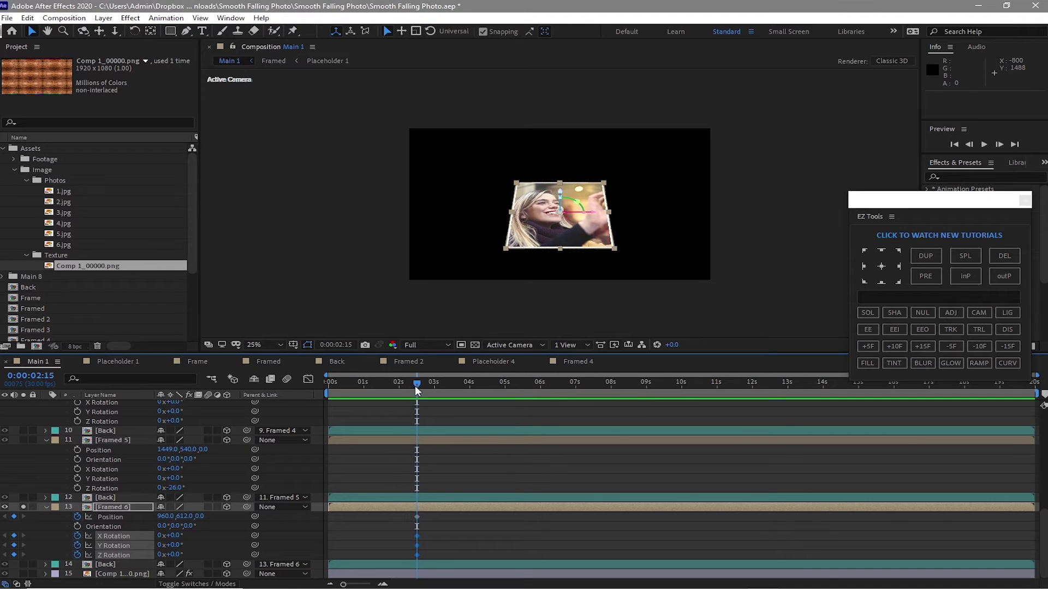
At 0:00:00:00, set Framed 6's Position Z to -1142, X Rotation to 85°, Y Rotation to 85° and Z Rotation to 79°
drag(414, 385, 301, 408)
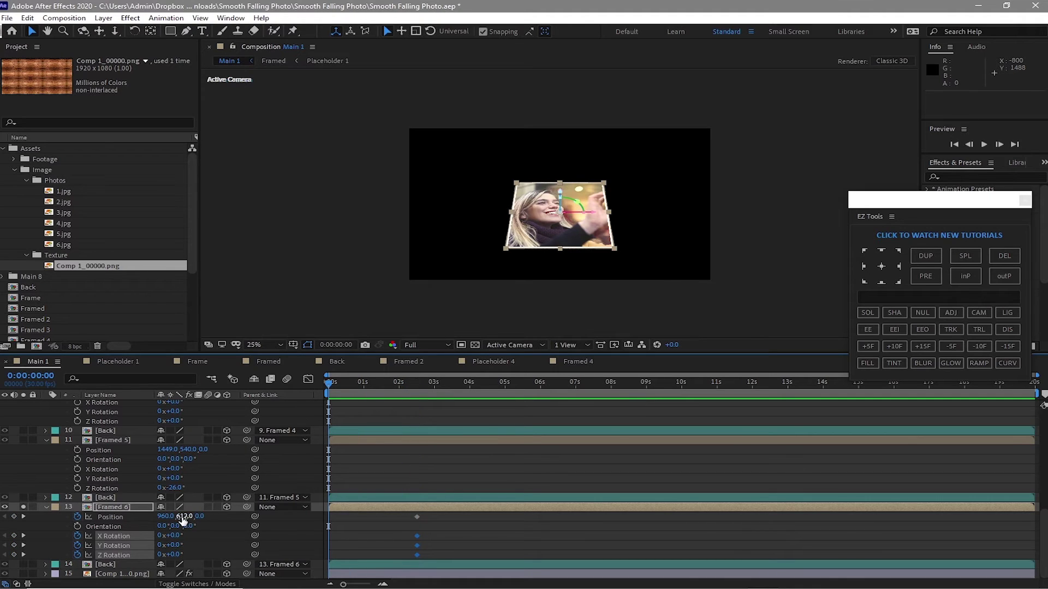
drag(184, 521, 94, 542)
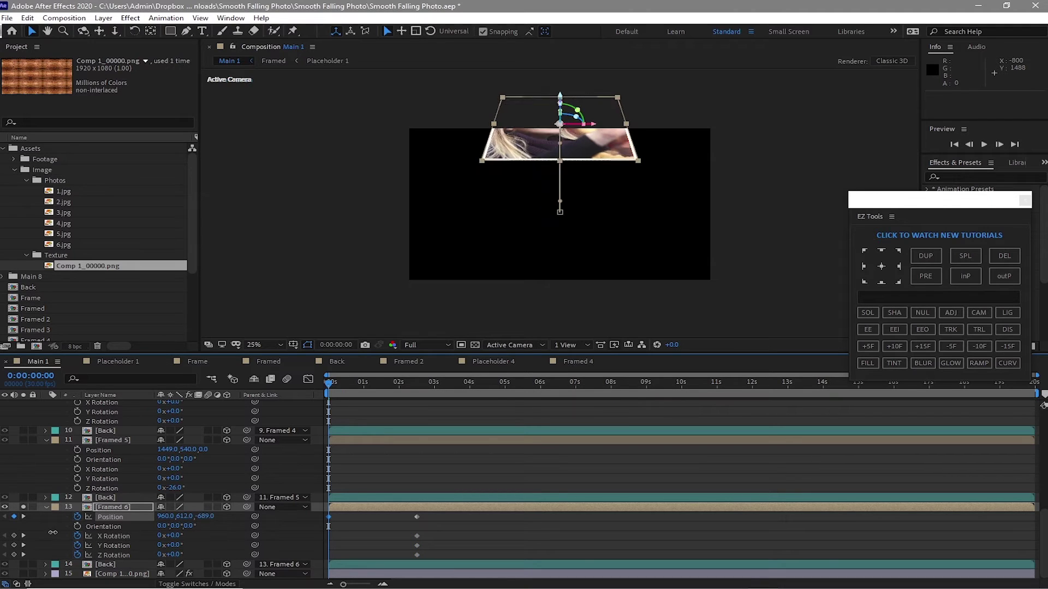
drag(204, 519, 112, 538)
click(150, 534)
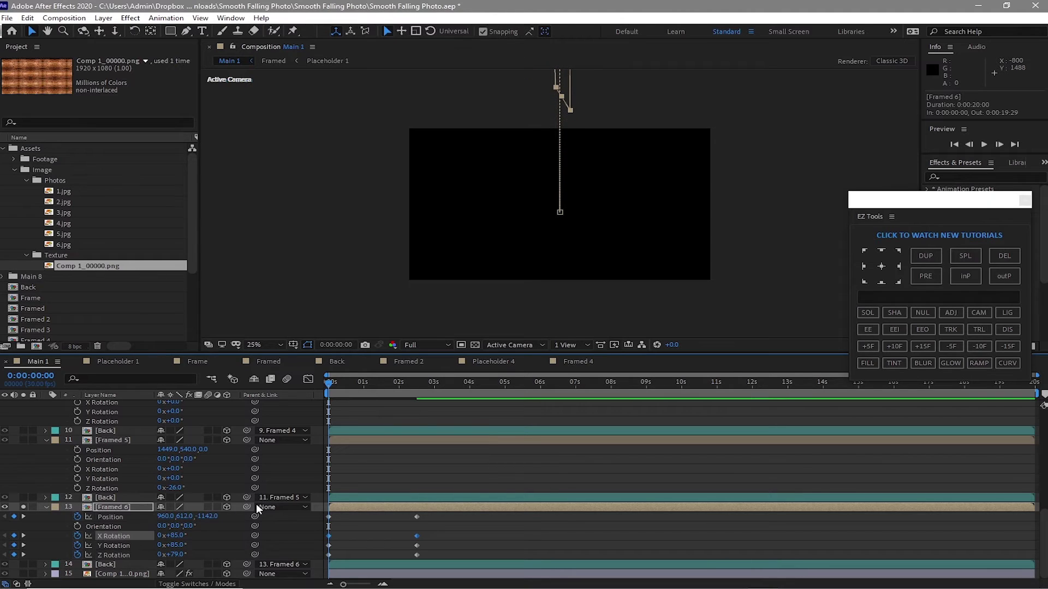
Solo Framed 5 as well and set keyframes for its Position and X, Y and Z Rotation at 0:00:05:10
drag(330, 382, 517, 382)
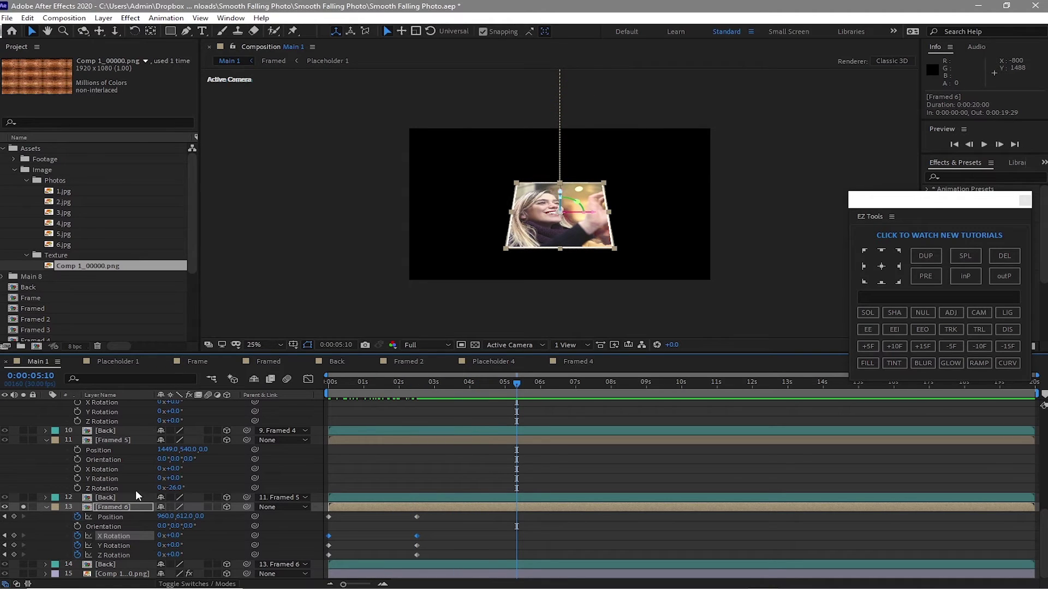
key(ctrl+shift+z)
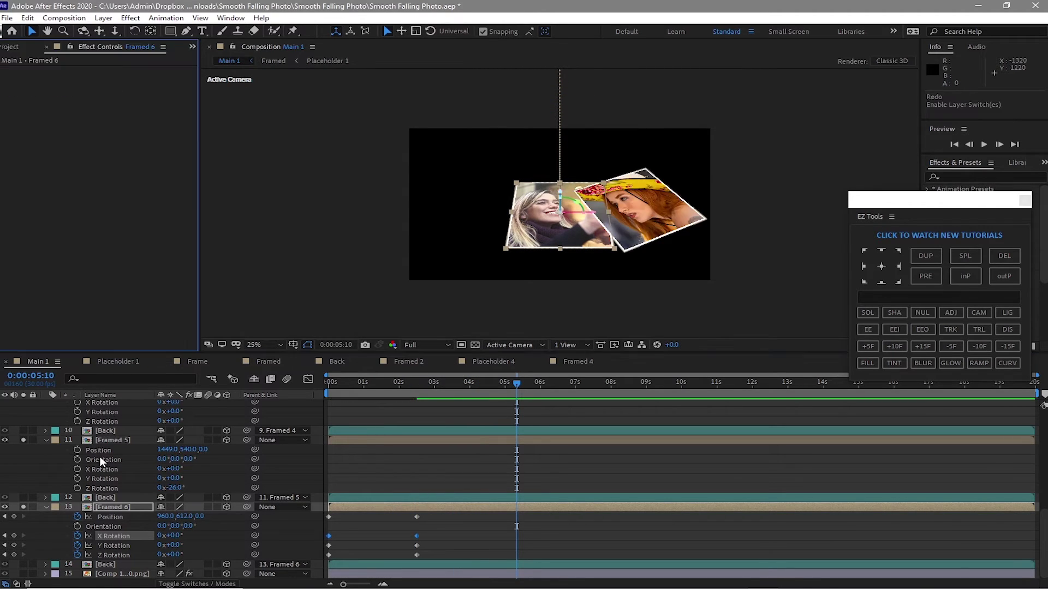
click(78, 450)
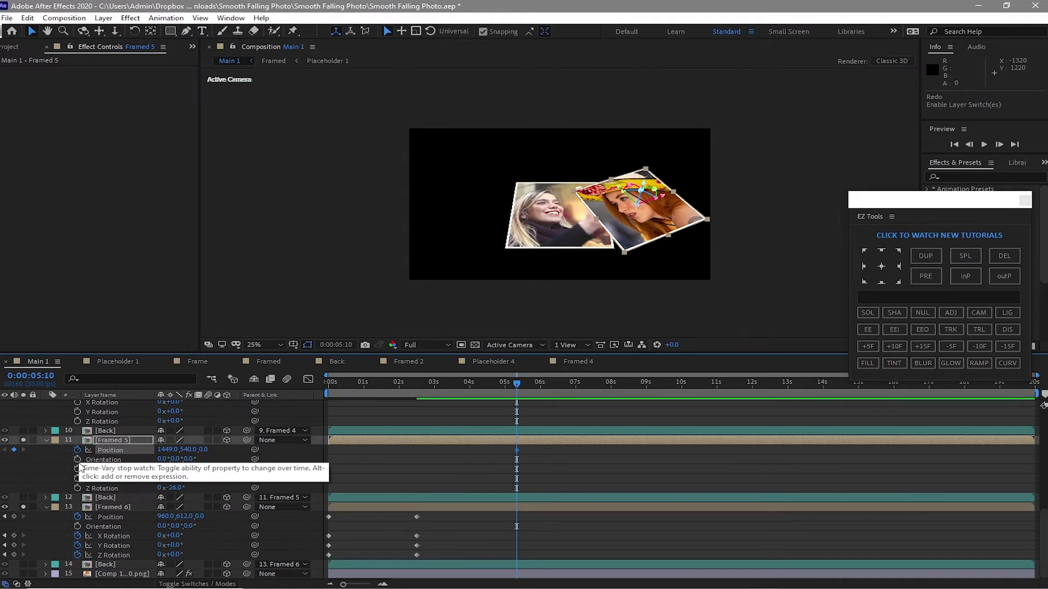
click(77, 469)
click(78, 479)
click(77, 487)
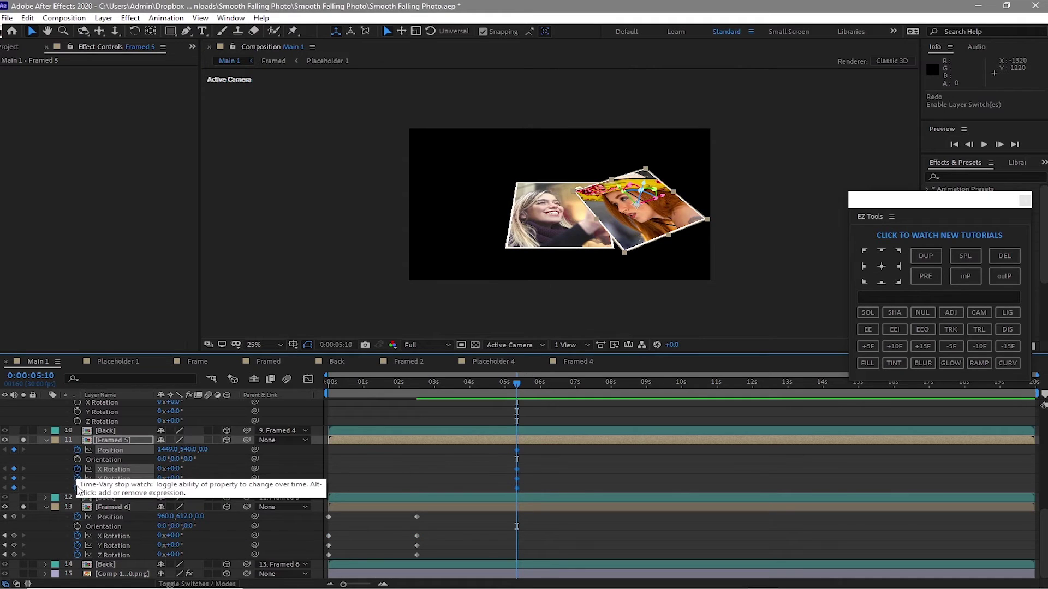
At 0:00:03:00, set Framed 5's Position to 1898, 540, -775 and its X, Y, Z Rotation to -54°, 48°, -135°, and preview the fall
drag(516, 382, 434, 404)
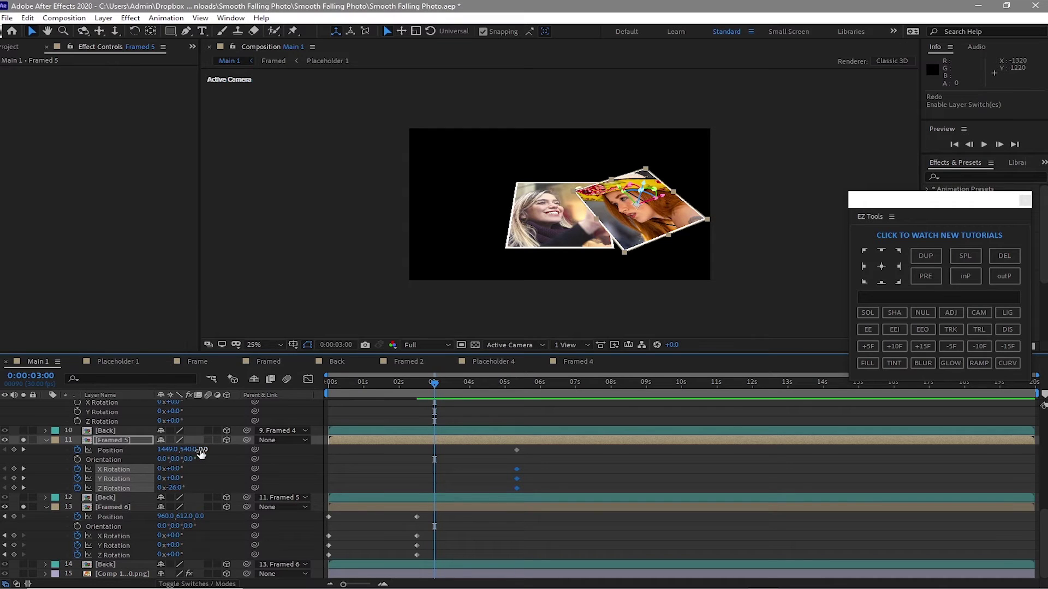
drag(201, 453, 278, 459)
drag(182, 468, 116, 489)
click(985, 145)
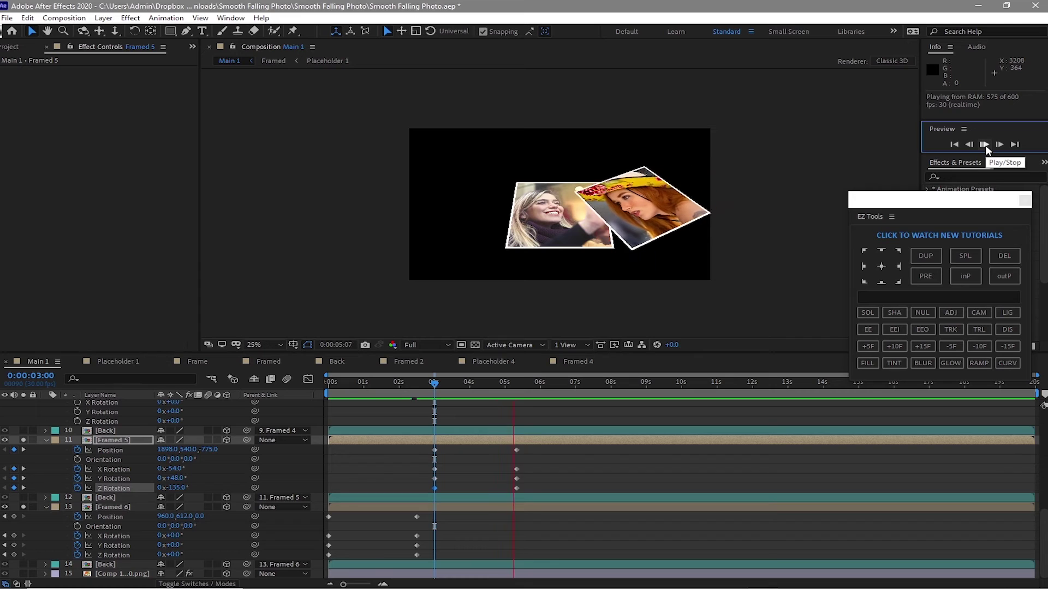
click(984, 145)
Solo Framed 4 as well and set keyframes for its Position and X, Y and Z Rotation at 0:00:08:00
drag(536, 382, 614, 382)
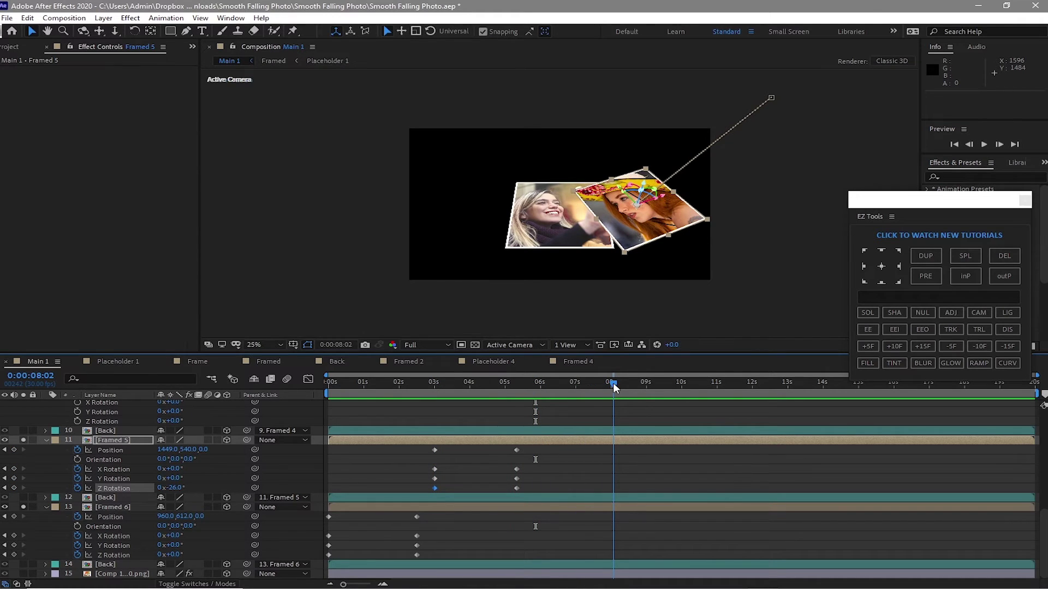
scroll(148, 475, up, 2)
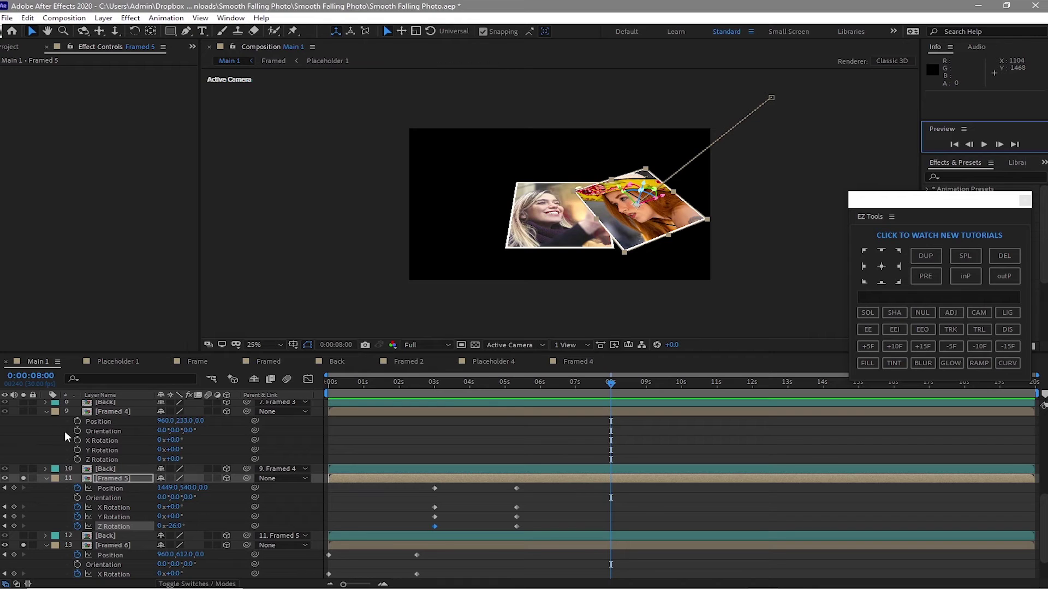
click(24, 411)
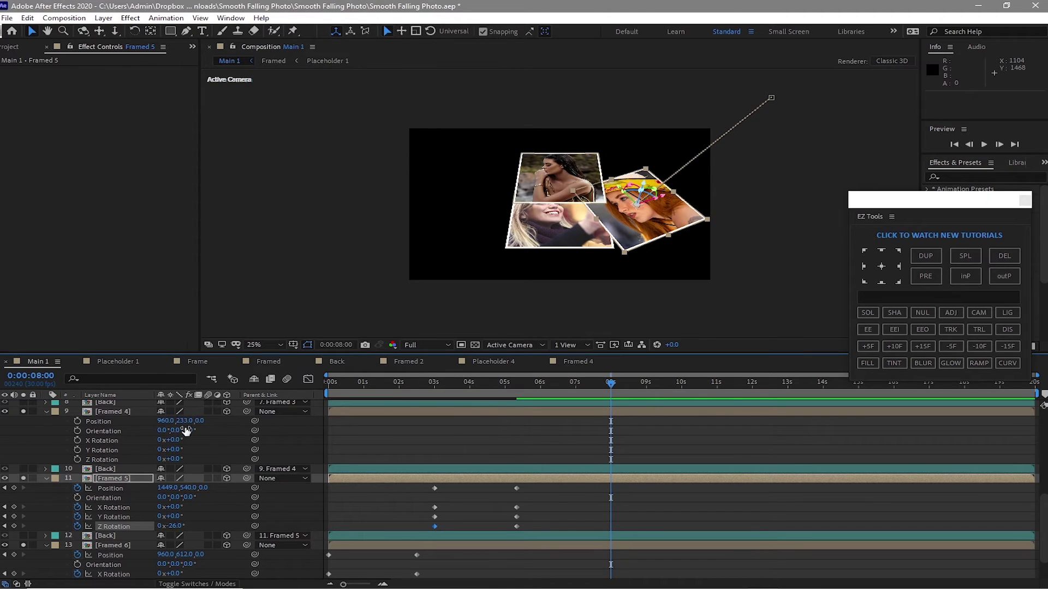
click(77, 421)
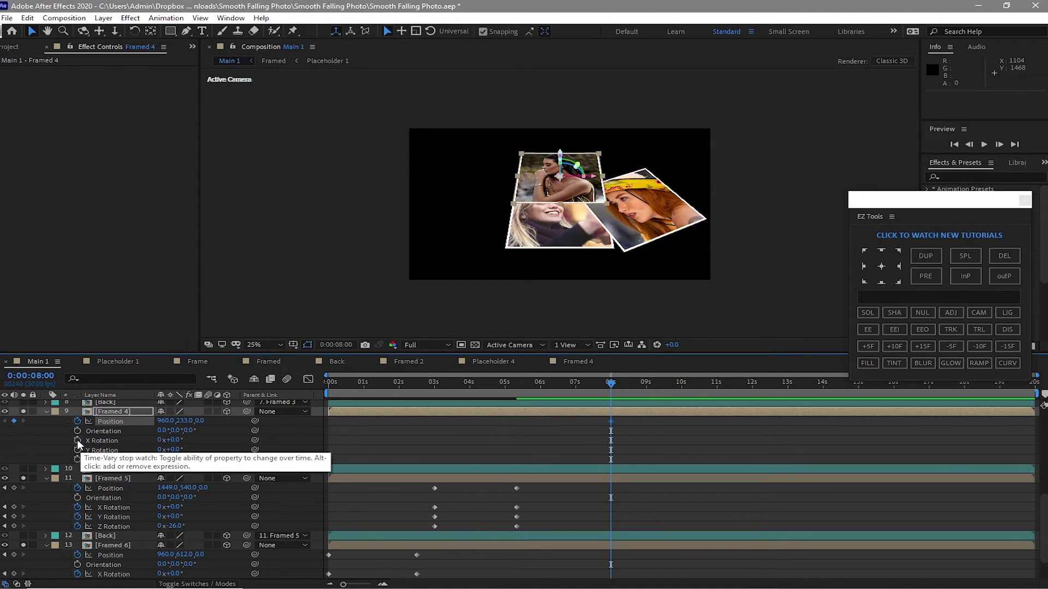
click(77, 440)
click(77, 450)
click(76, 459)
At 0:00:06:00, set Framed 4's Position Z to -978 and its X, Y, Z Rotation to 212°, 107°, -64°
click(539, 383)
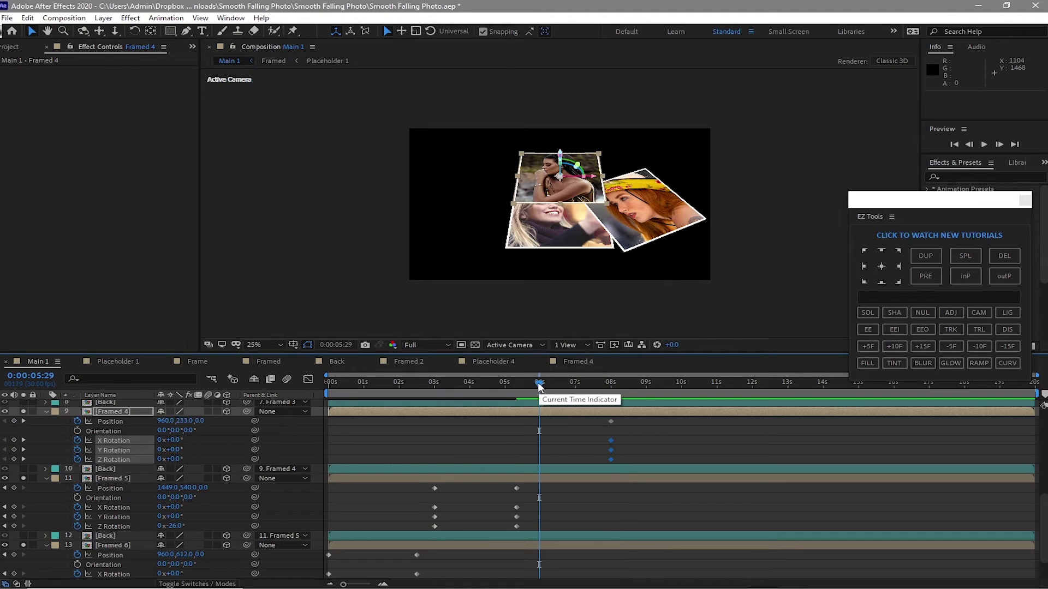
click(998, 144)
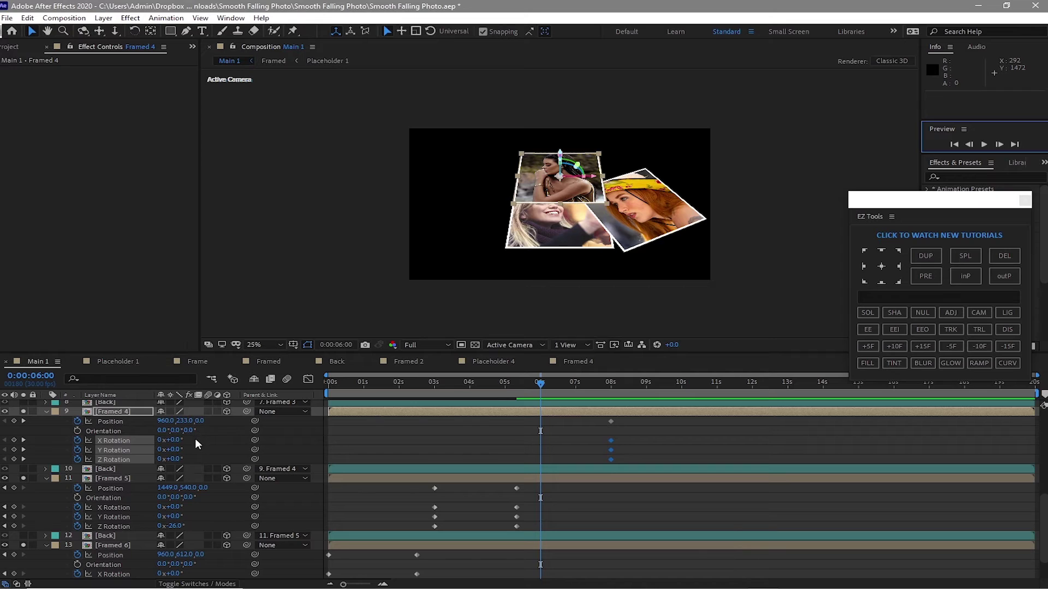
drag(196, 421, 5, 440)
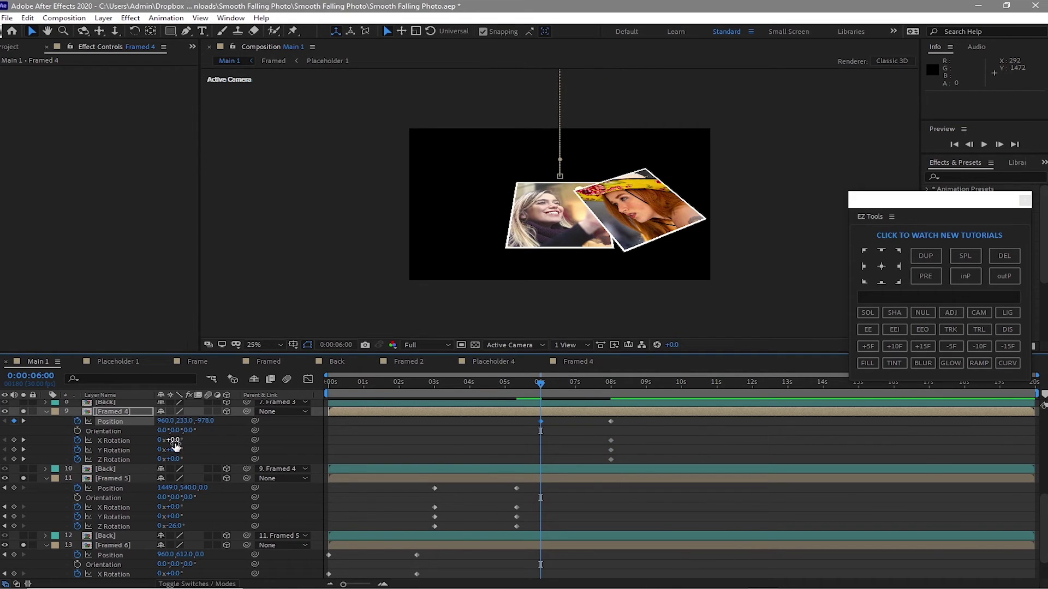
drag(173, 439, 129, 454)
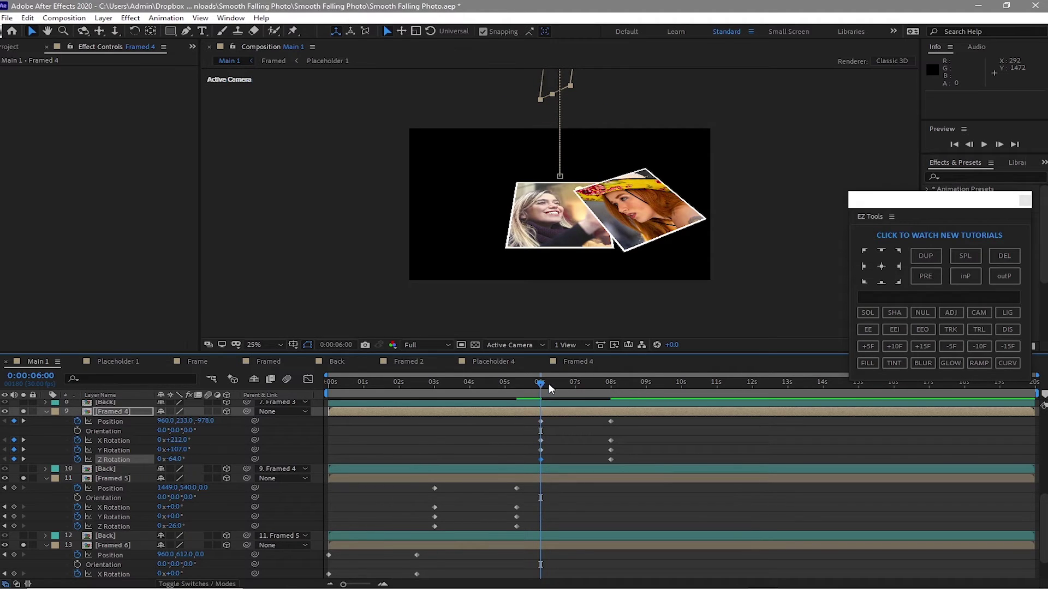
Solo Framed 3 as well and set keyframes for its Position and X, Y and Z Rotation at 0:00:11:00
drag(549, 383, 721, 386)
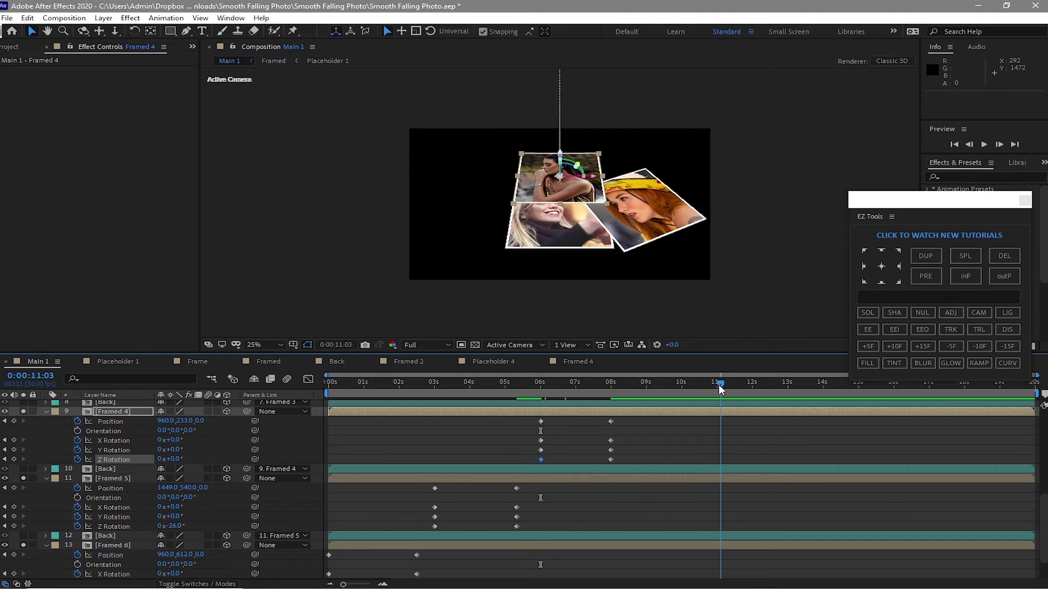
scroll(119, 431, up, 3)
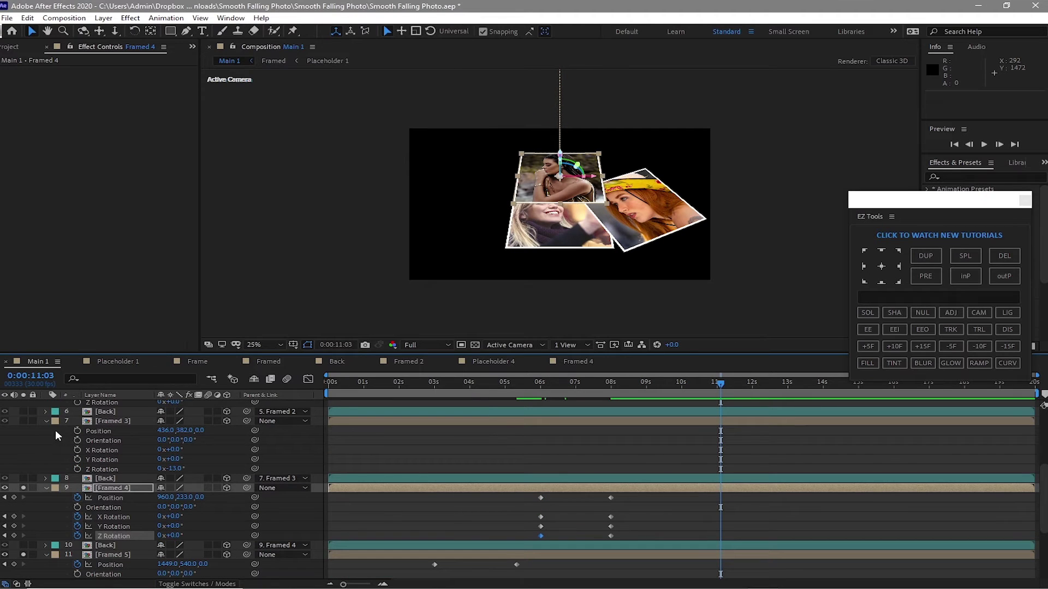
click(23, 420)
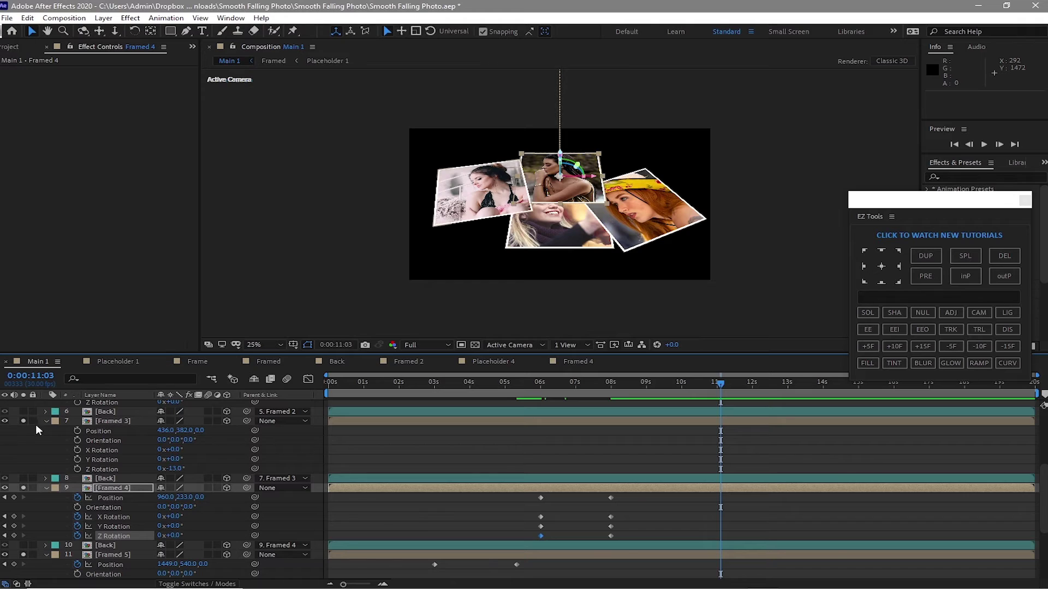
click(78, 431)
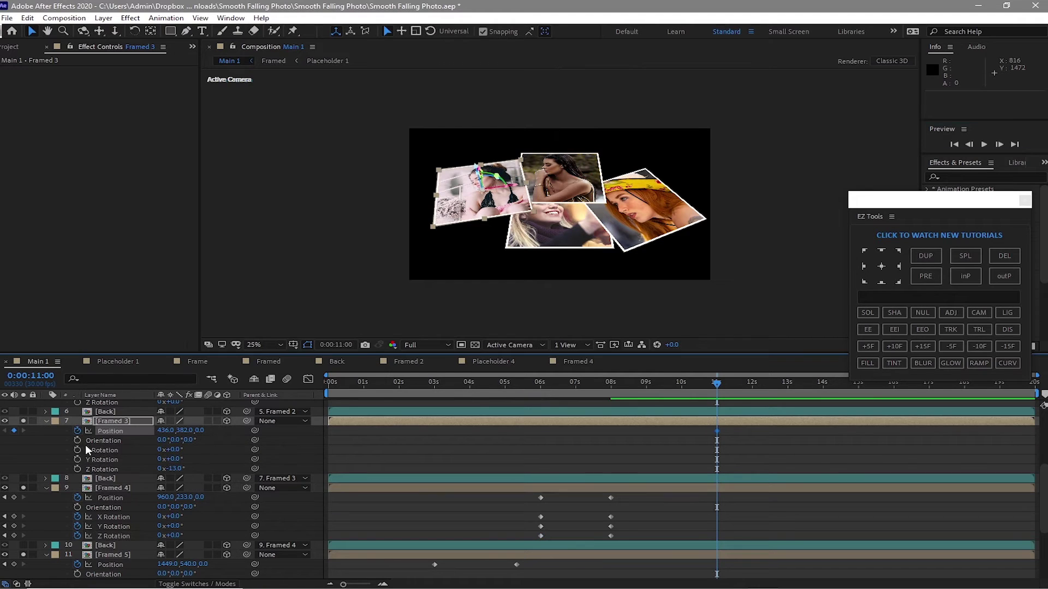
click(77, 449)
click(78, 459)
click(77, 469)
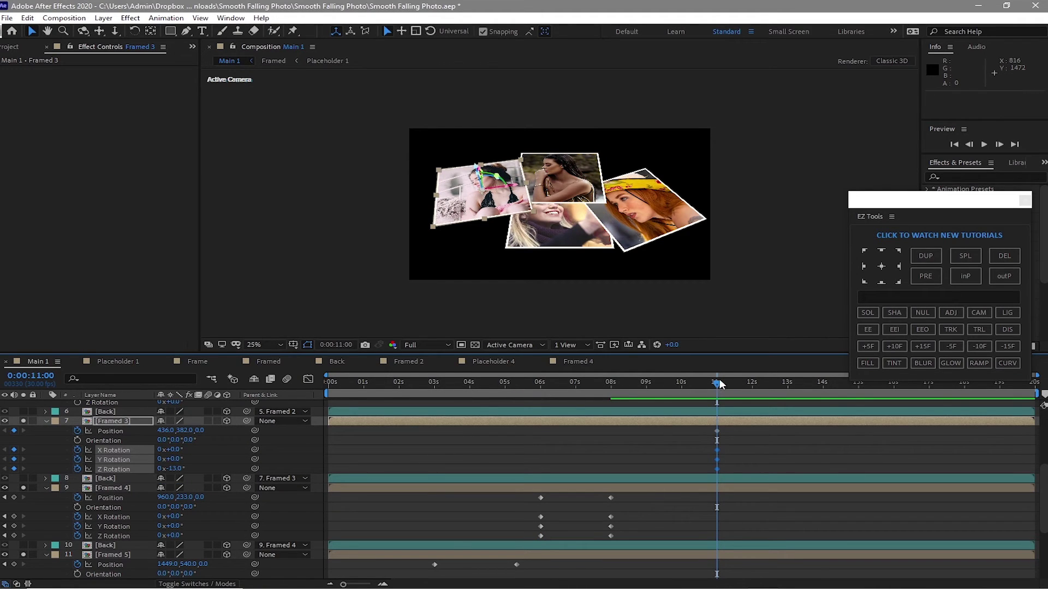
At 0:00:09:00, set Framed 3's Position to -56, 382, -724 and its X, Y, Z Rotation to -108°, -95°, 42°, and scrub through the fall
drag(716, 384, 648, 392)
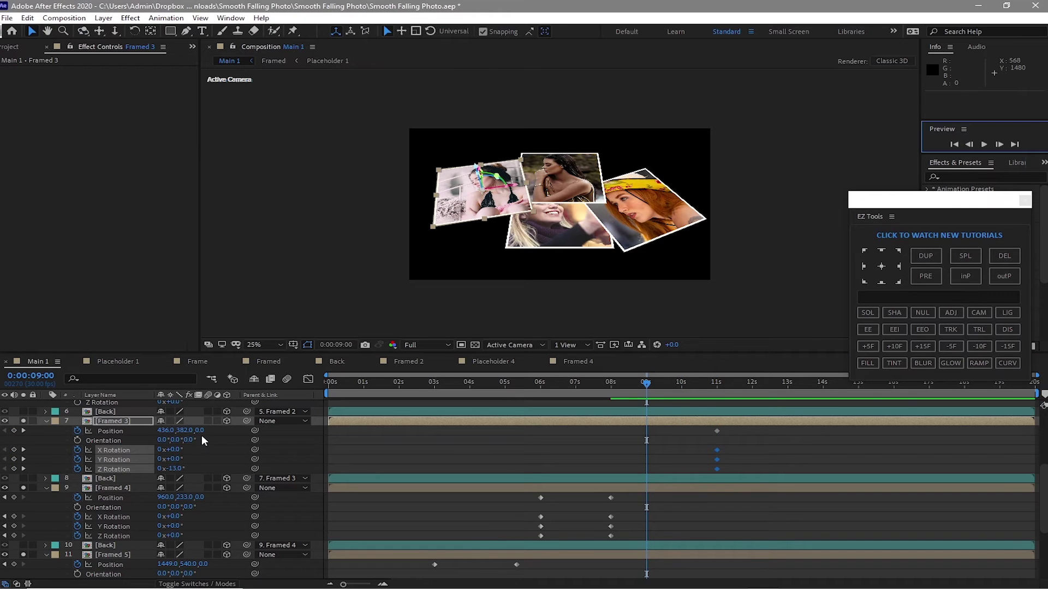
drag(190, 431, 51, 442)
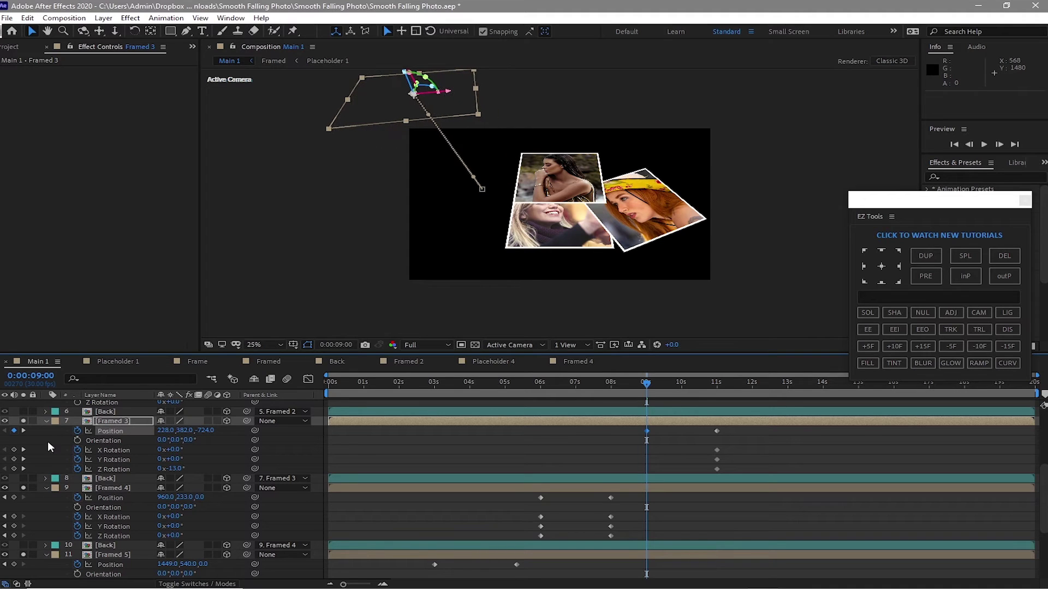
drag(180, 431, 185, 469)
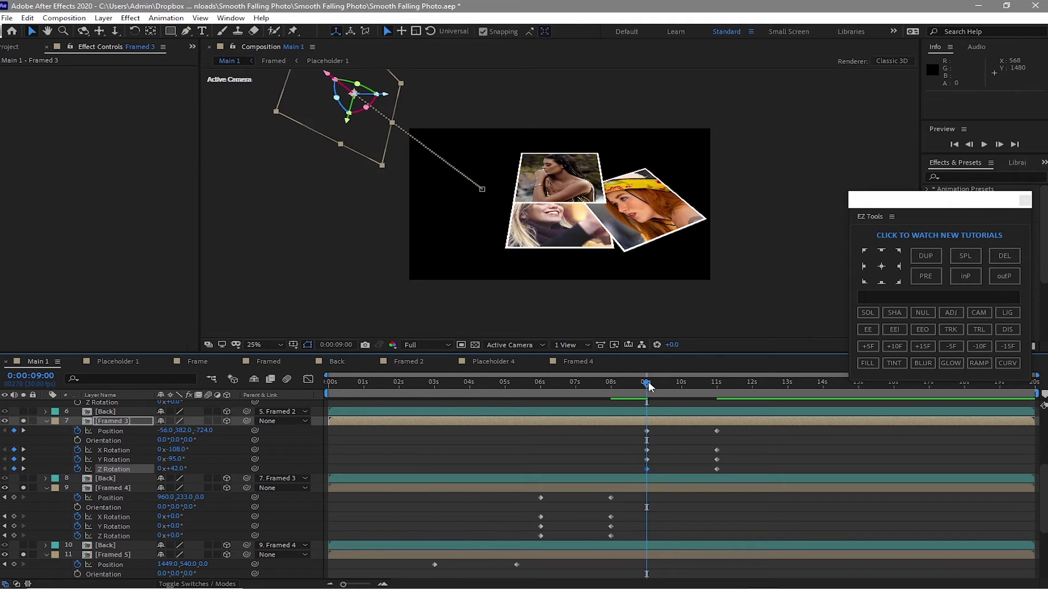
drag(646, 382, 721, 381)
click(682, 383)
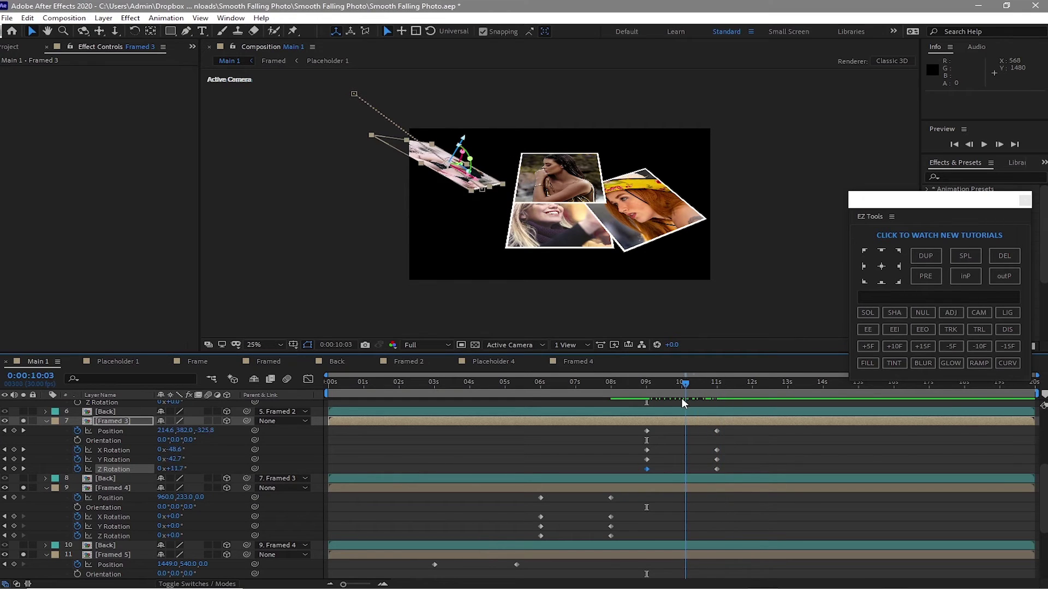
Solo Framed 2 as well and set keyframes for its Position and X, Y and Z Rotation at 0:00:13:00
scroll(109, 482, up, 3)
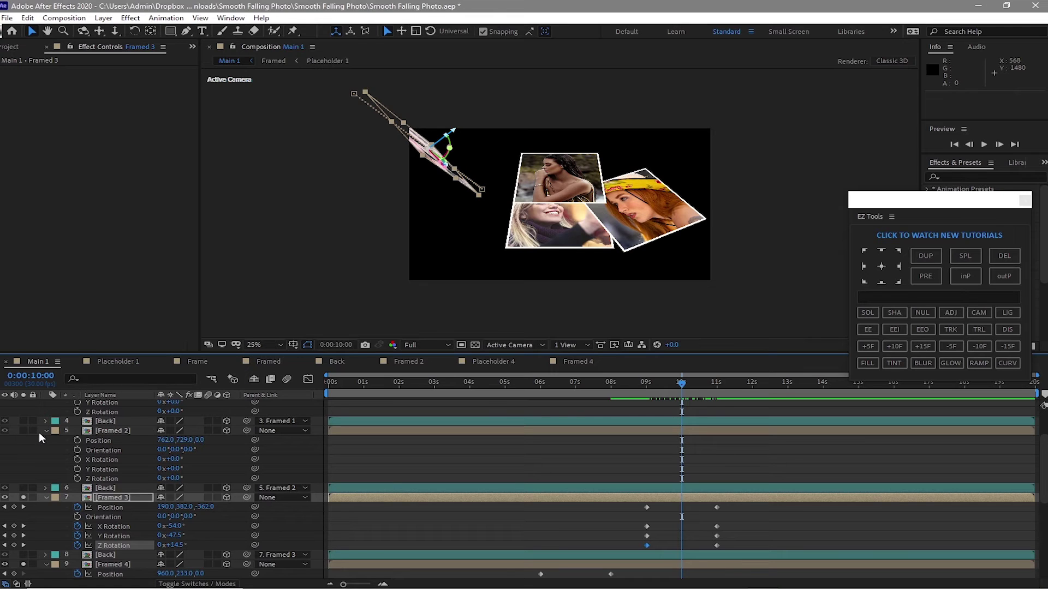
click(23, 430)
drag(686, 379, 786, 393)
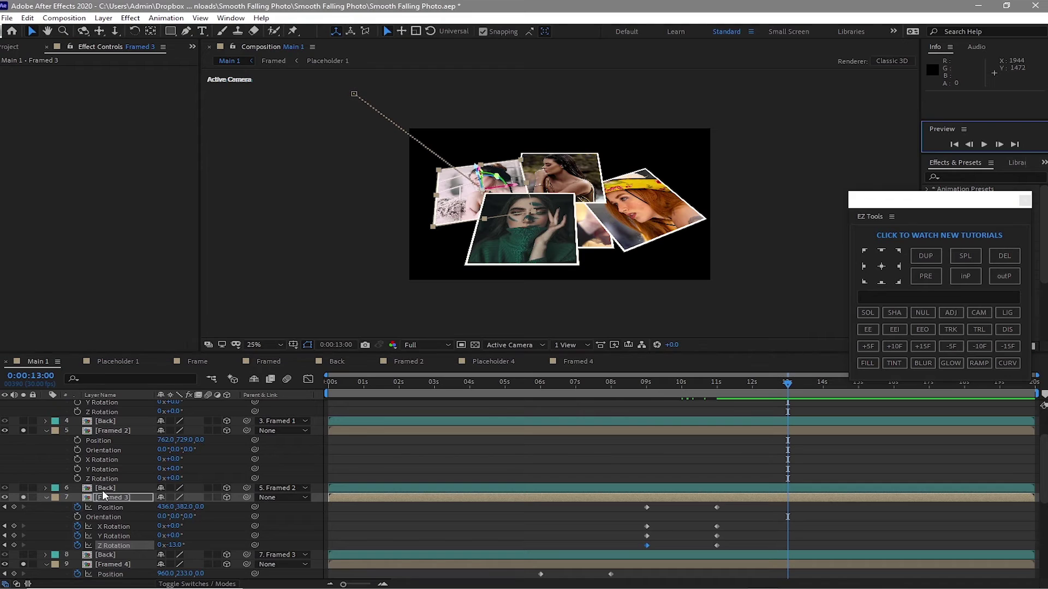
click(77, 440)
click(78, 459)
click(78, 469)
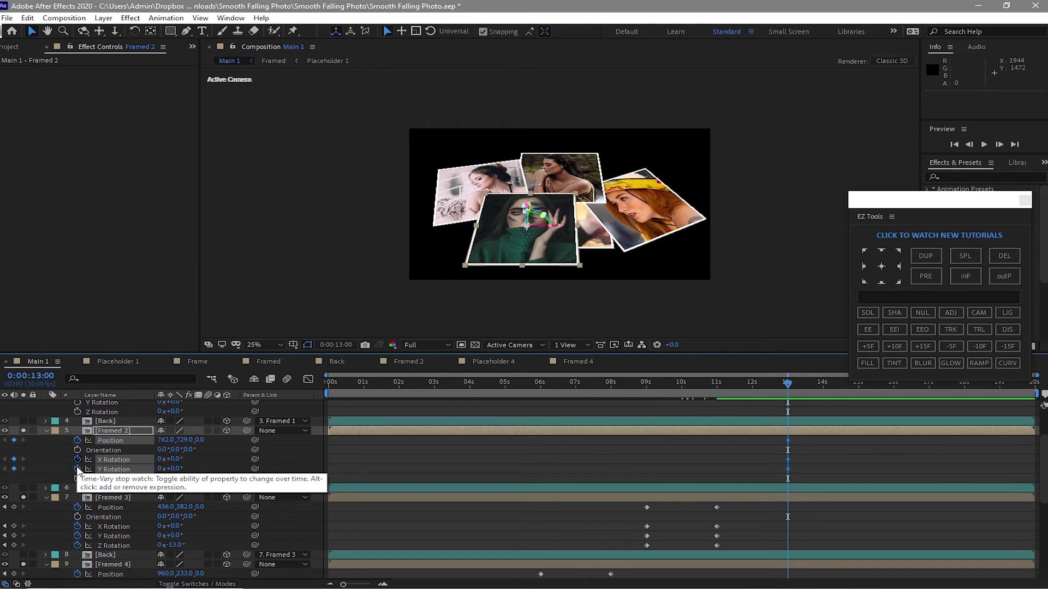
click(78, 479)
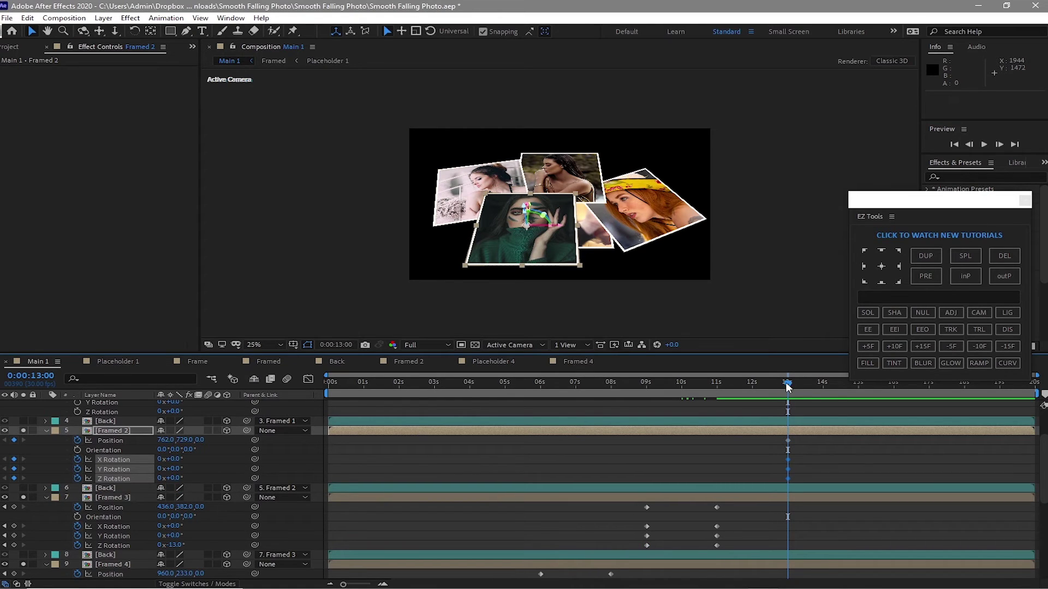
At 0:00:11:15, set Framed 2's Position to 762, 1961, -933 and its X, Y, Z Rotation to 179°, 131°, 27°, and preview the fall
drag(773, 394, 735, 398)
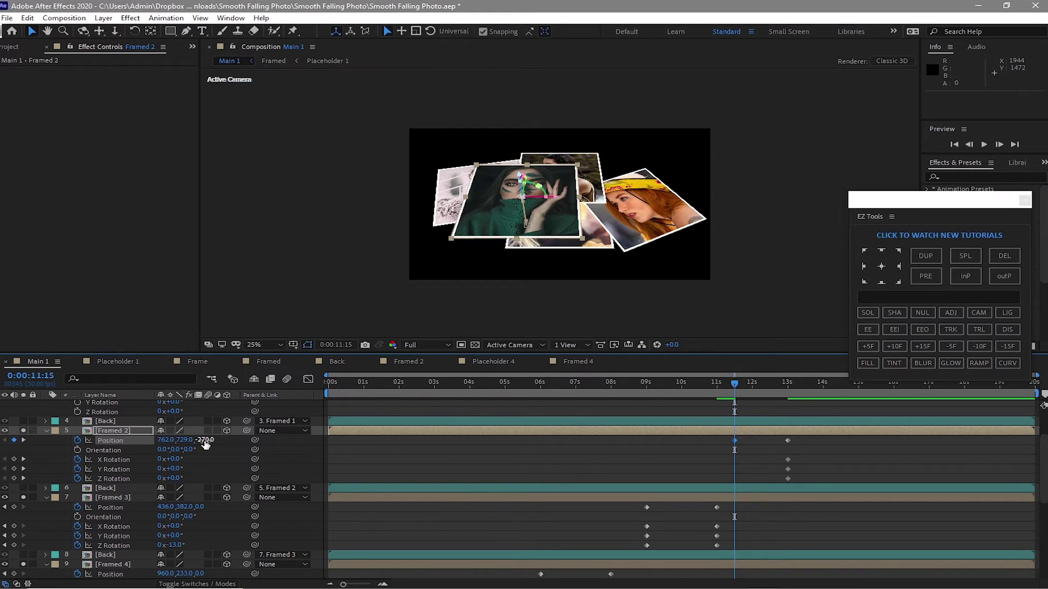
drag(205, 445, 164, 451)
drag(166, 459, 203, 479)
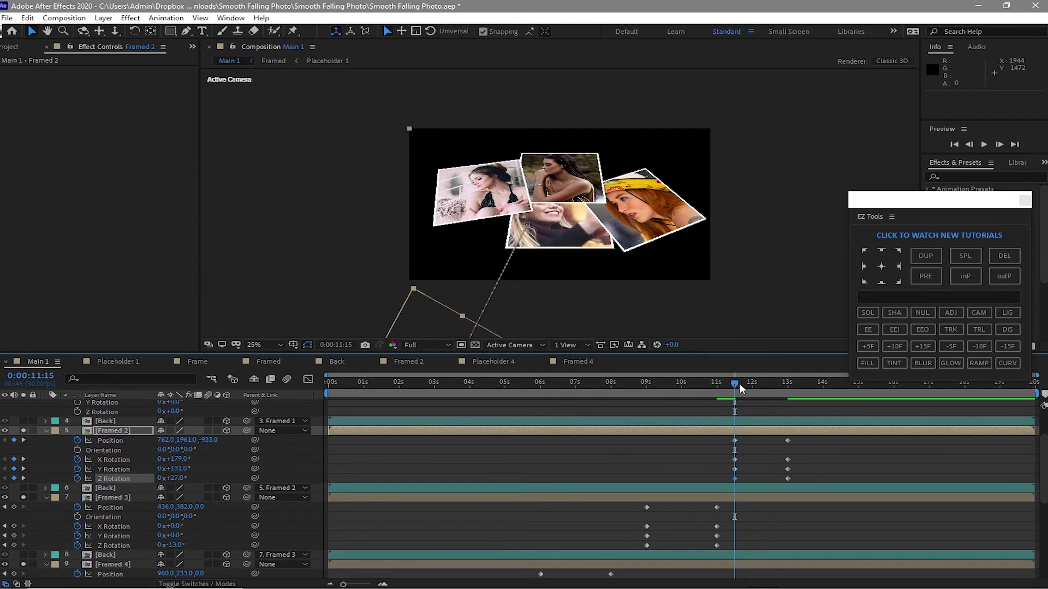
drag(734, 383, 706, 383)
click(983, 144)
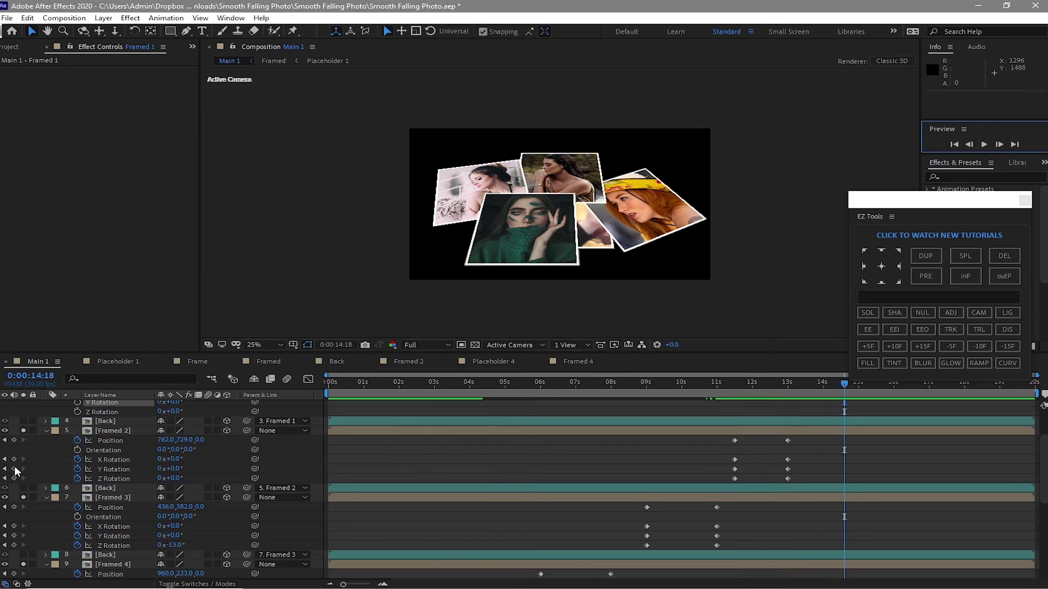
Solo Framed 1 as well and set keyframes for its Position and X, Y and Z Rotation at 0:00:15:00
scroll(16, 466, up, 3)
click(24, 424)
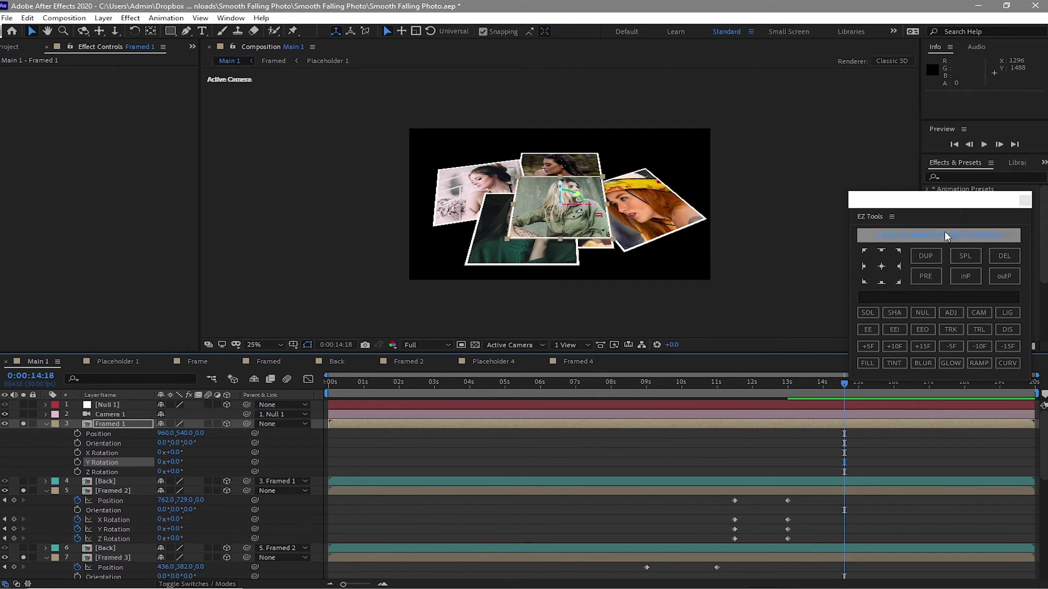
drag(944, 200, 940, 176)
click(846, 383)
drag(853, 383, 860, 387)
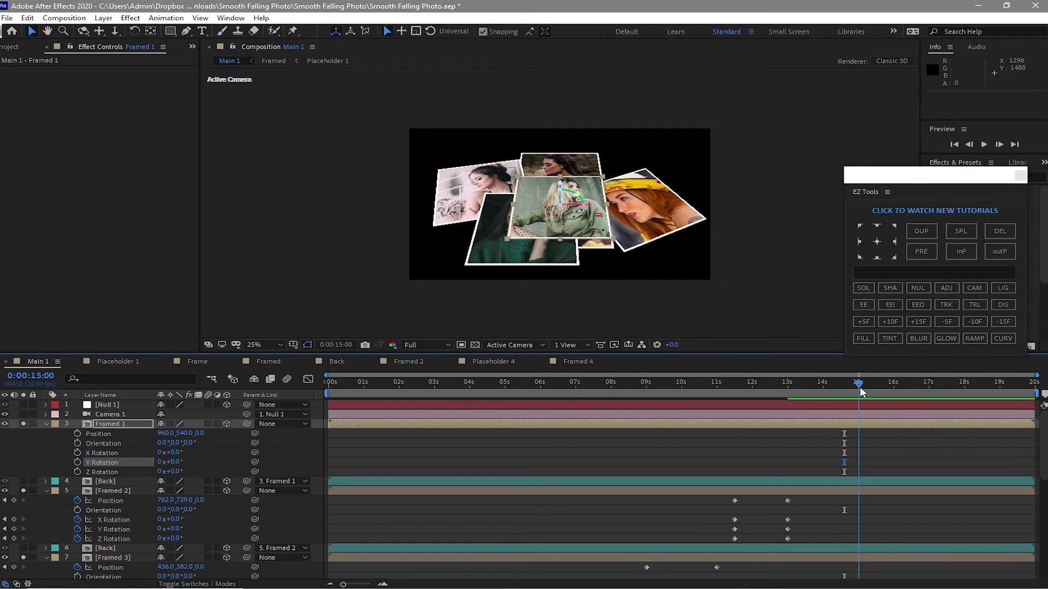
click(77, 435)
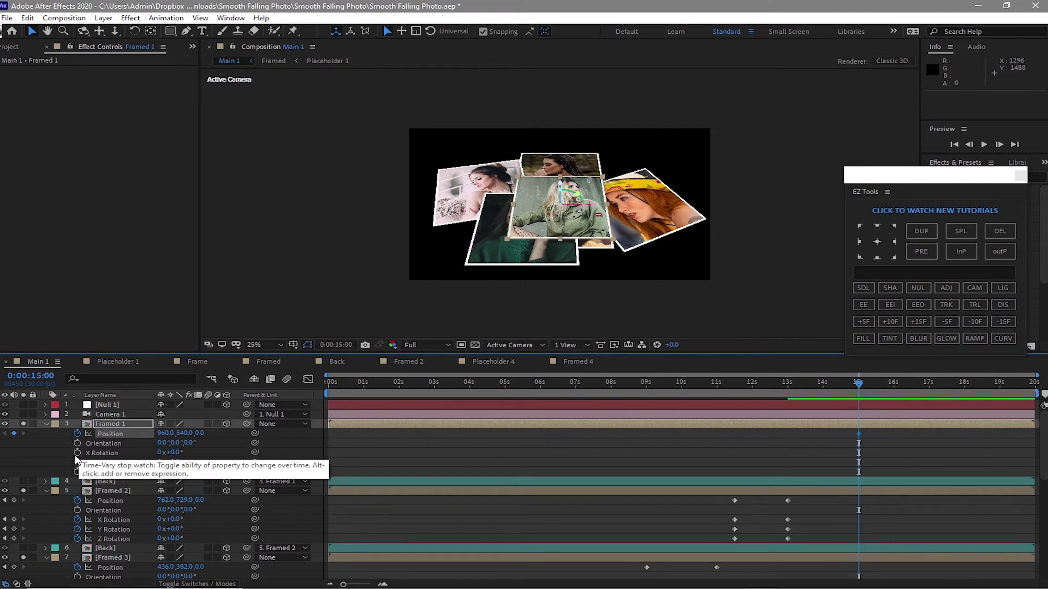
click(78, 452)
click(77, 462)
click(78, 471)
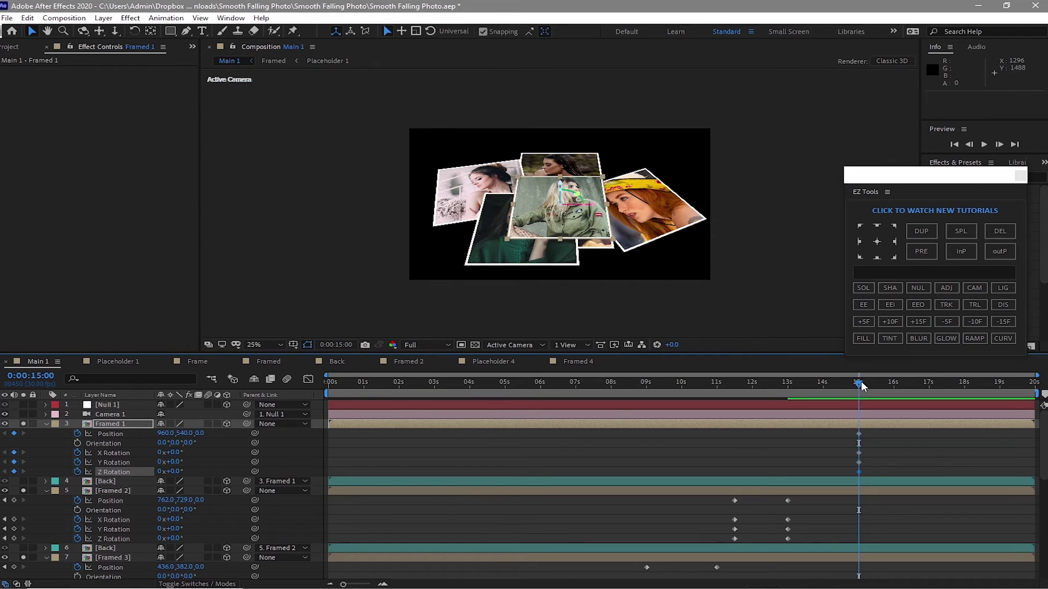
At 0:00:13:15, set Framed 1's Position to 1384, 1991, -1003 and its X, Y, Z Rotation to -96°, -97°, -82°, and preview the fall
drag(860, 380, 810, 402)
double_click(969, 144)
drag(200, 434, 129, 472)
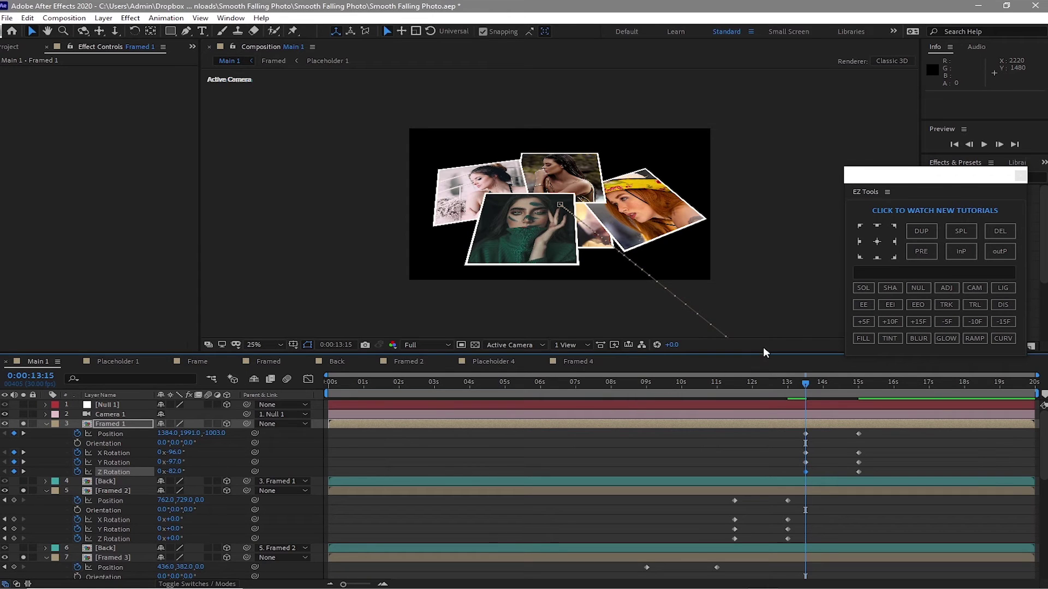
click(984, 144)
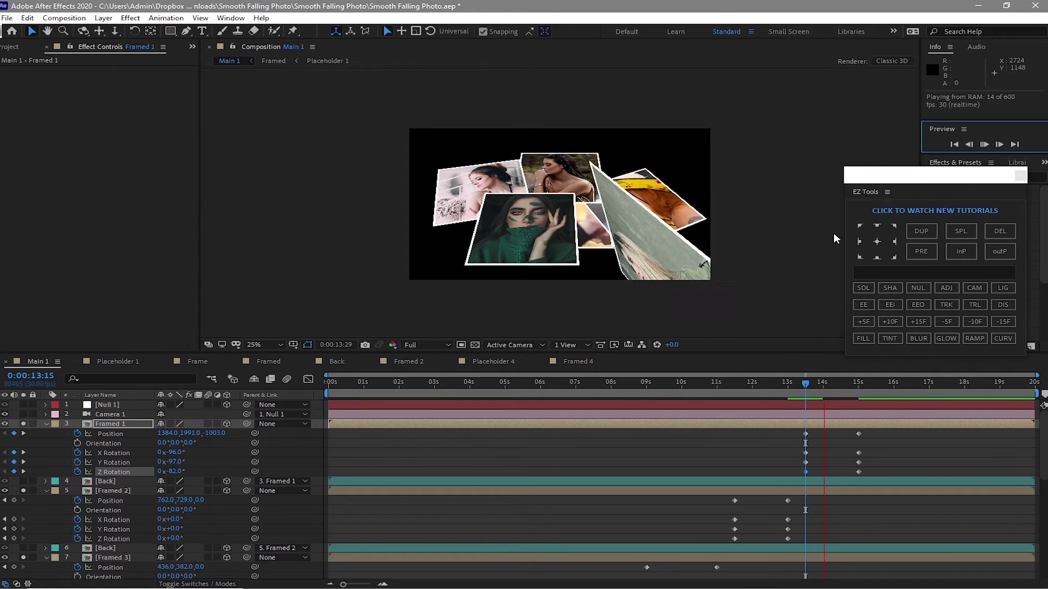
key(space)
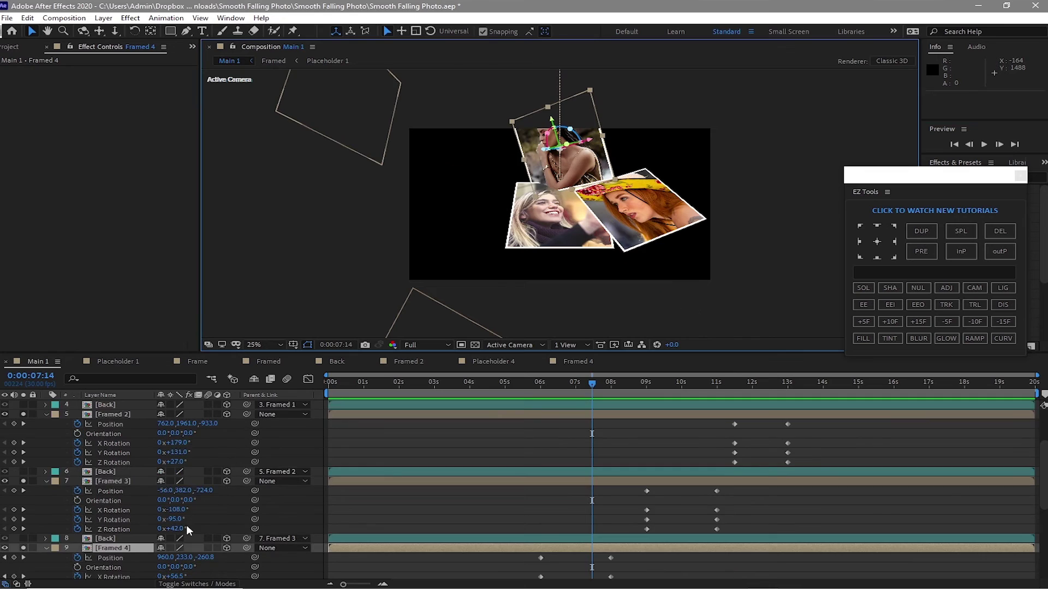
At Framed 4's 0:00:06:00 keyframes, set Position Z to -1206, X Rotation to 132° and Y Rotation to 63°, and preview the fall
scroll(185, 525, down, 3)
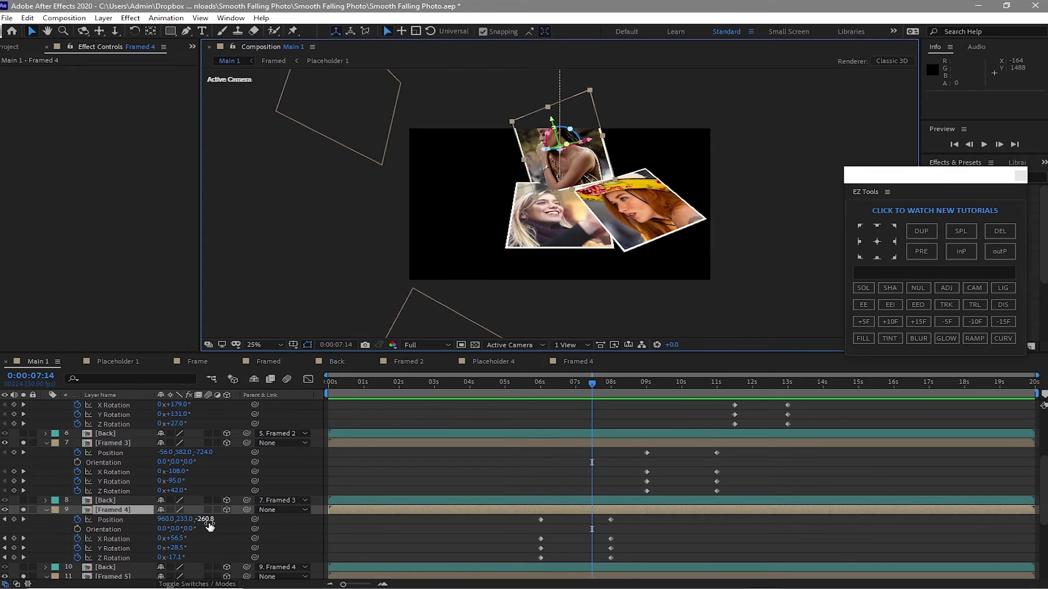
key(j)
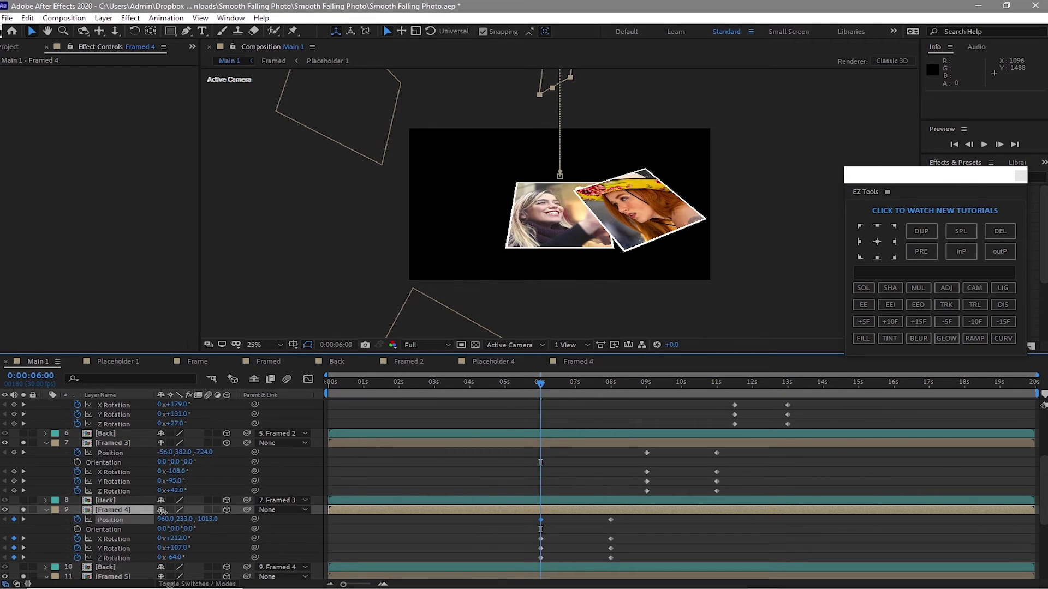
drag(208, 519, 210, 519)
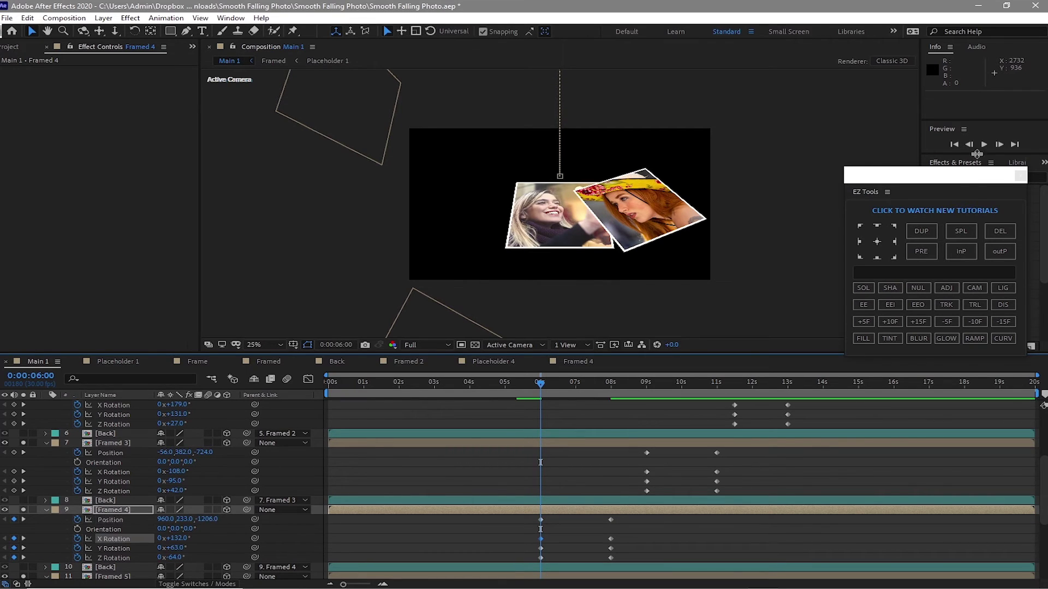
click(985, 145)
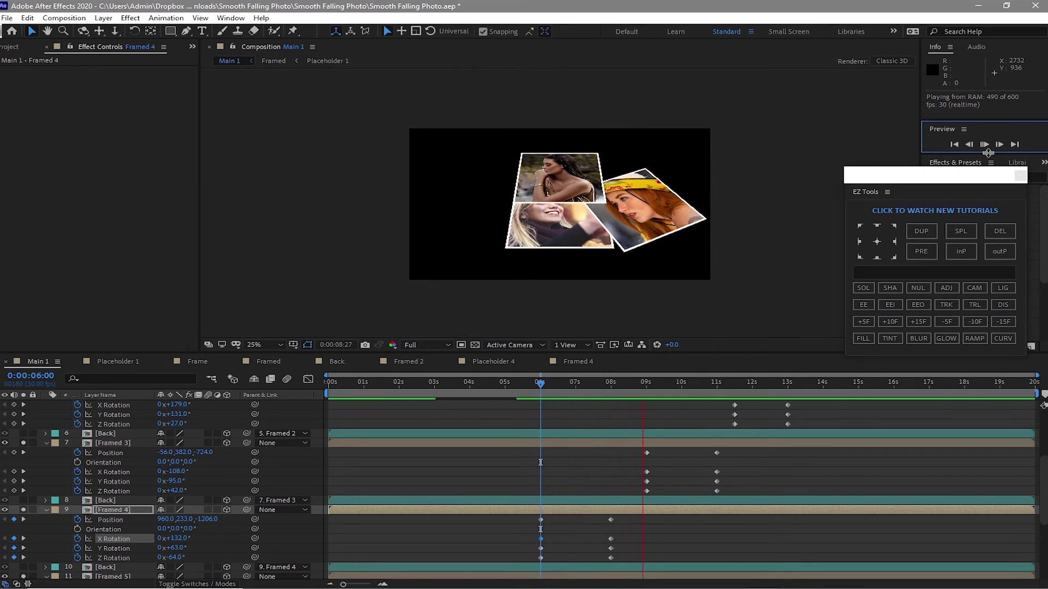
Stop the preview and turn off solo on all the Framed layers so the whole scene is displayed
key(space)
click(24, 443)
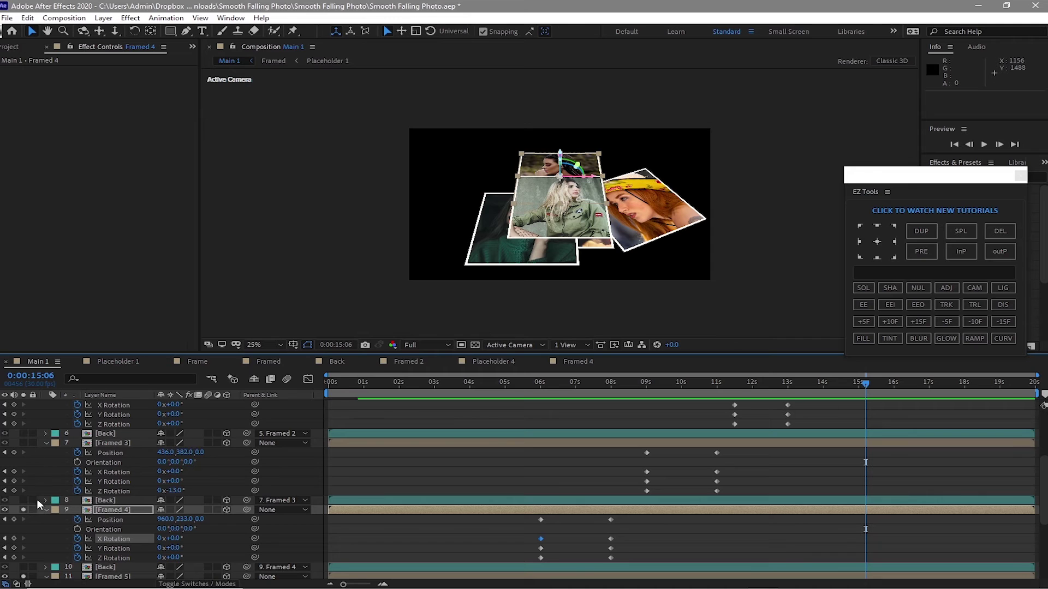
click(24, 510)
scroll(14, 454, down, 3)
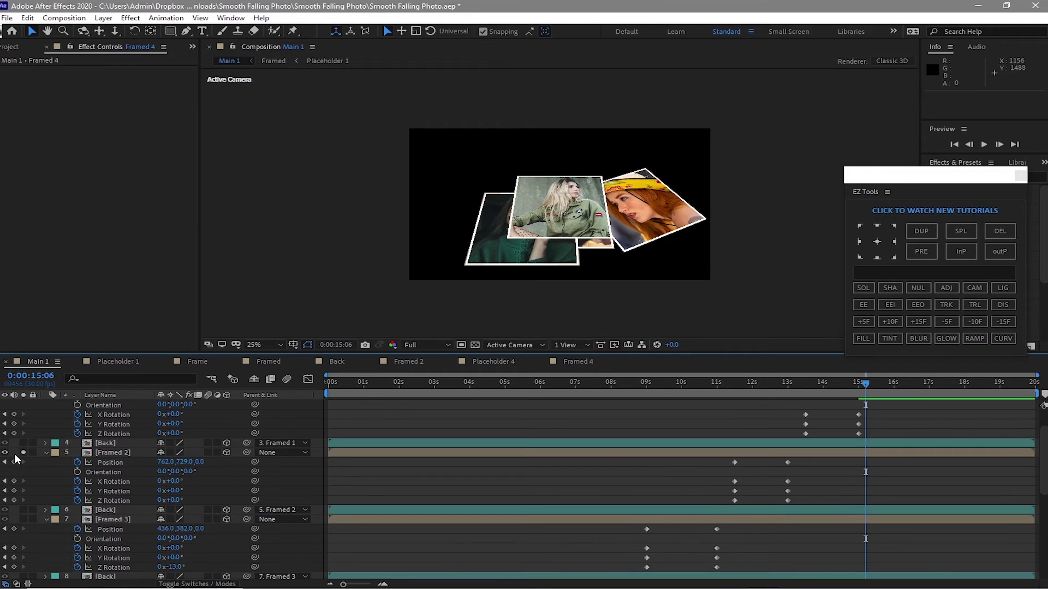
click(23, 457)
scroll(32, 491, down, 3)
click(25, 532)
Collapse the expanded properties of the six Framed layers in the Main 1 timeline
click(46, 529)
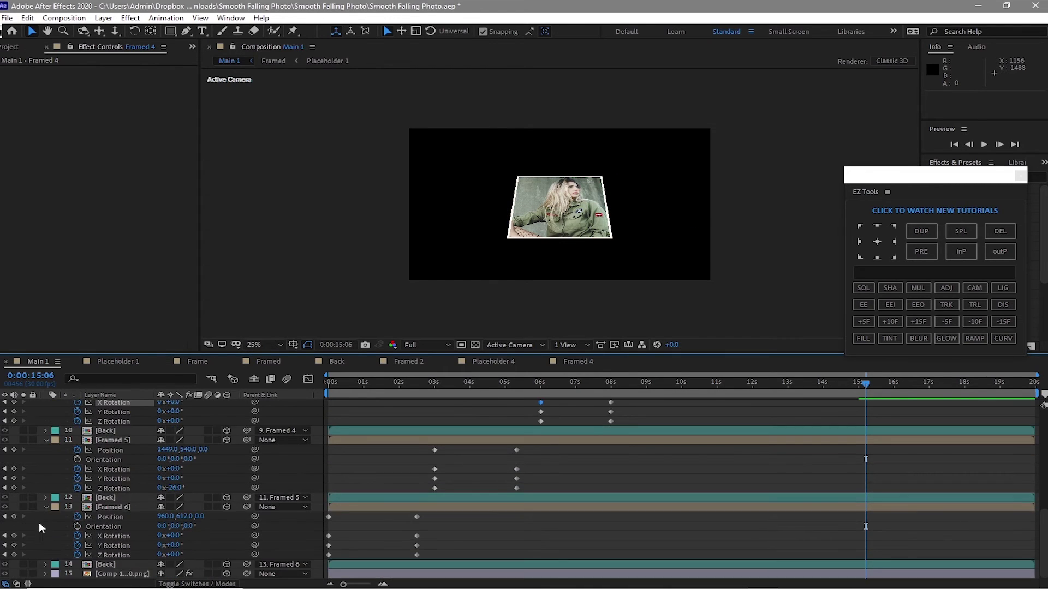
click(60, 488)
click(46, 486)
click(45, 473)
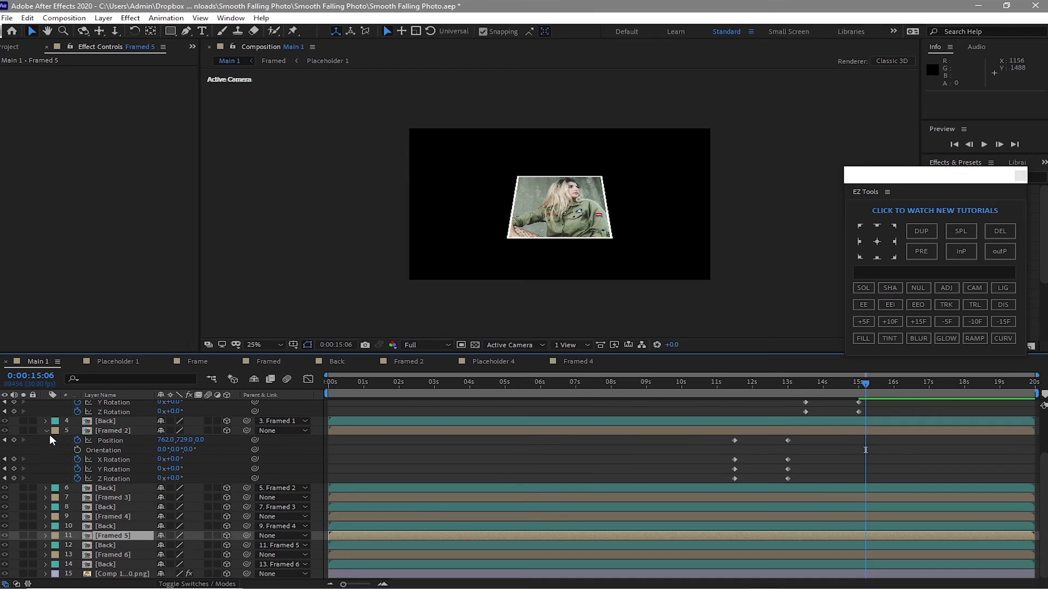
click(48, 413)
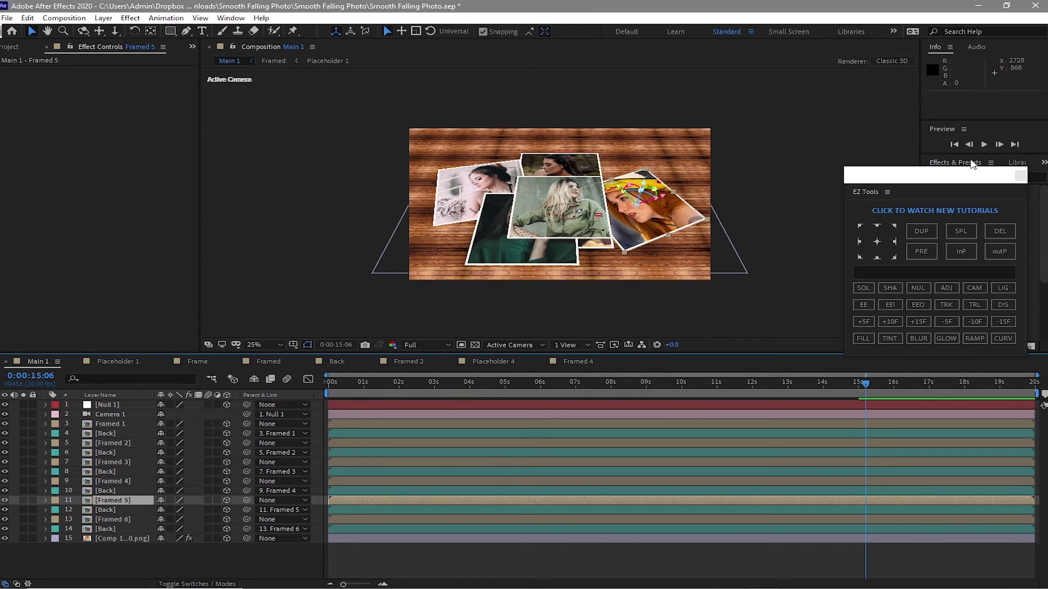
Preview the full falling photo animation over the wood texture and collapse the Framed 2 and Framed 3 properties
key(space)
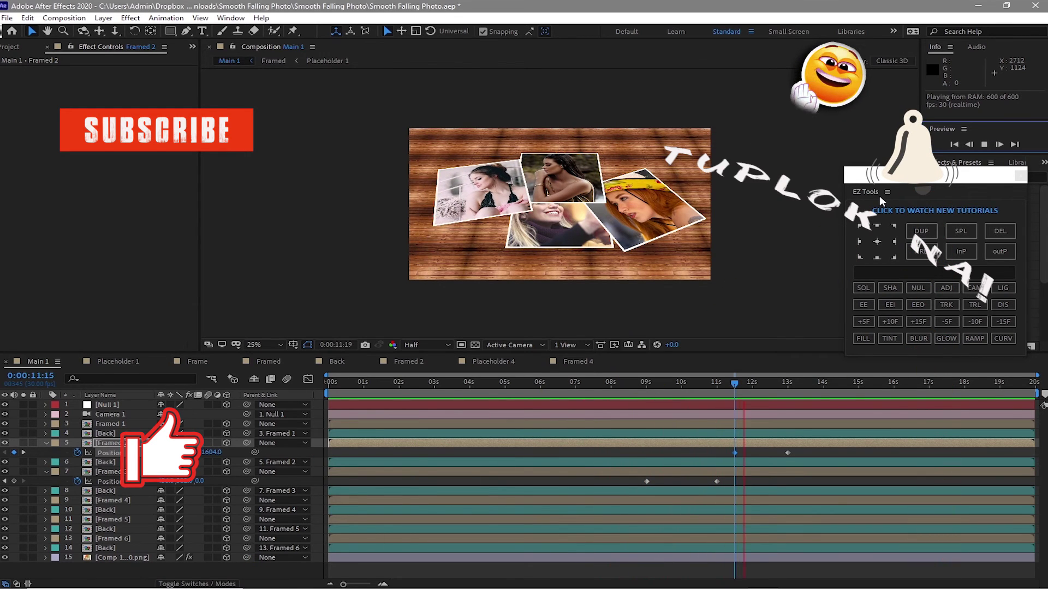
click(984, 146)
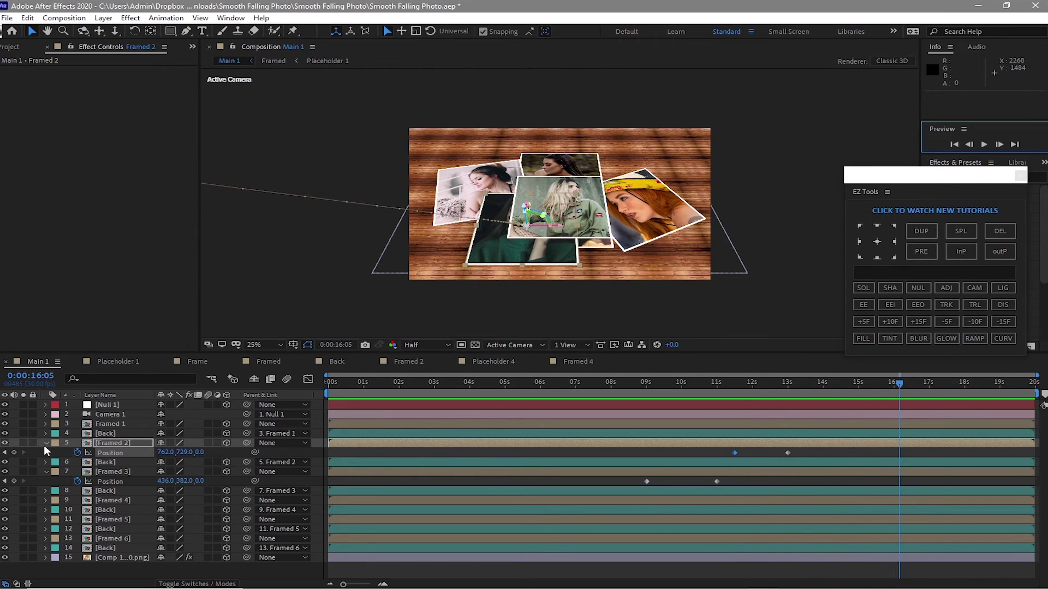
click(45, 444)
click(45, 462)
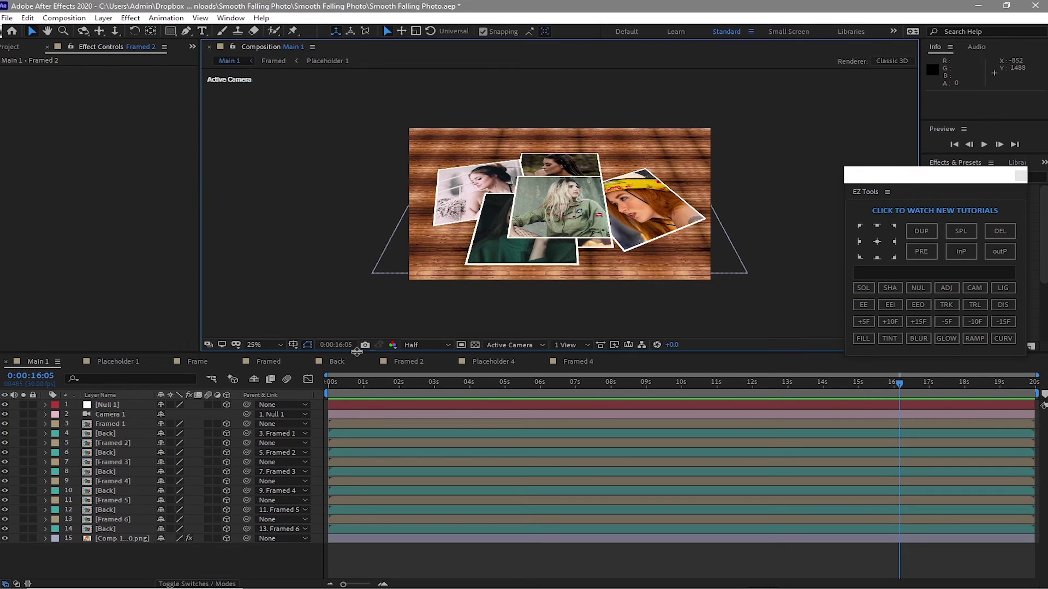
Add a white Spot light named Spot Light 1 with 43% intensity, 90° cone angle and 50% cone feather
click(103, 18)
mouse_move(119, 30)
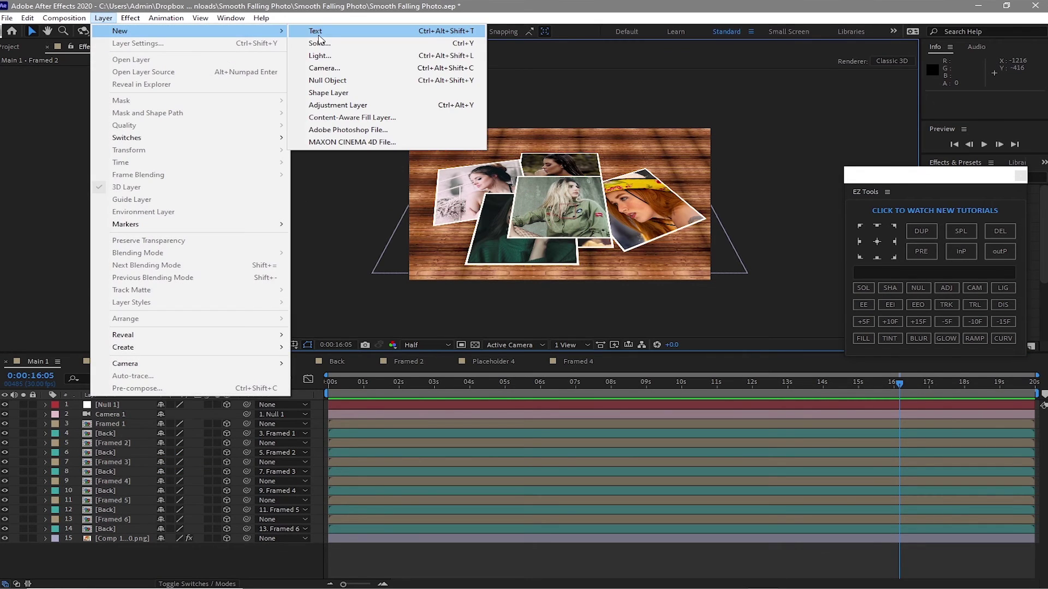
click(330, 57)
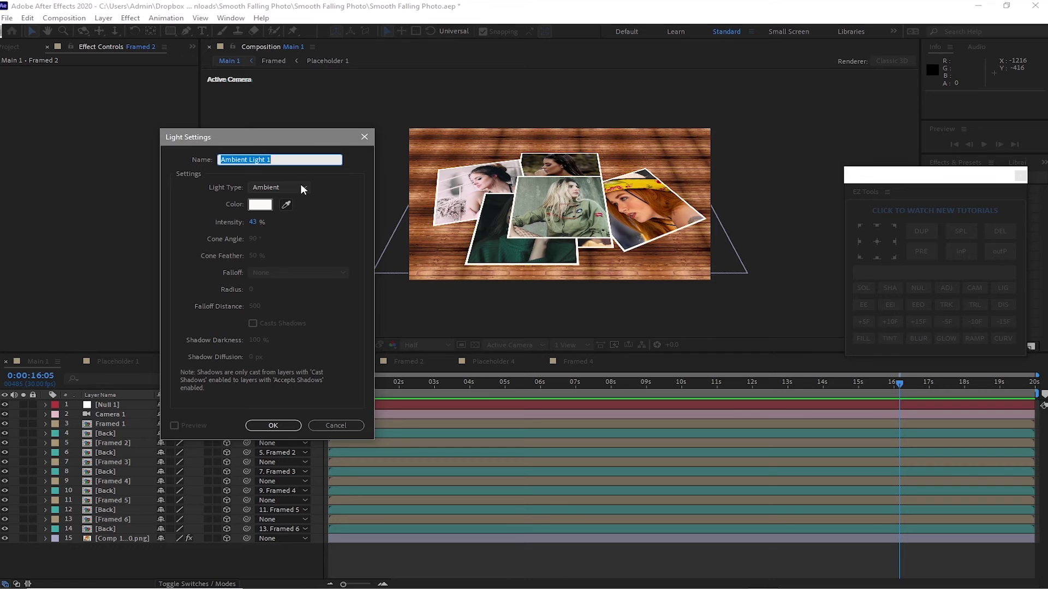
click(300, 185)
click(290, 213)
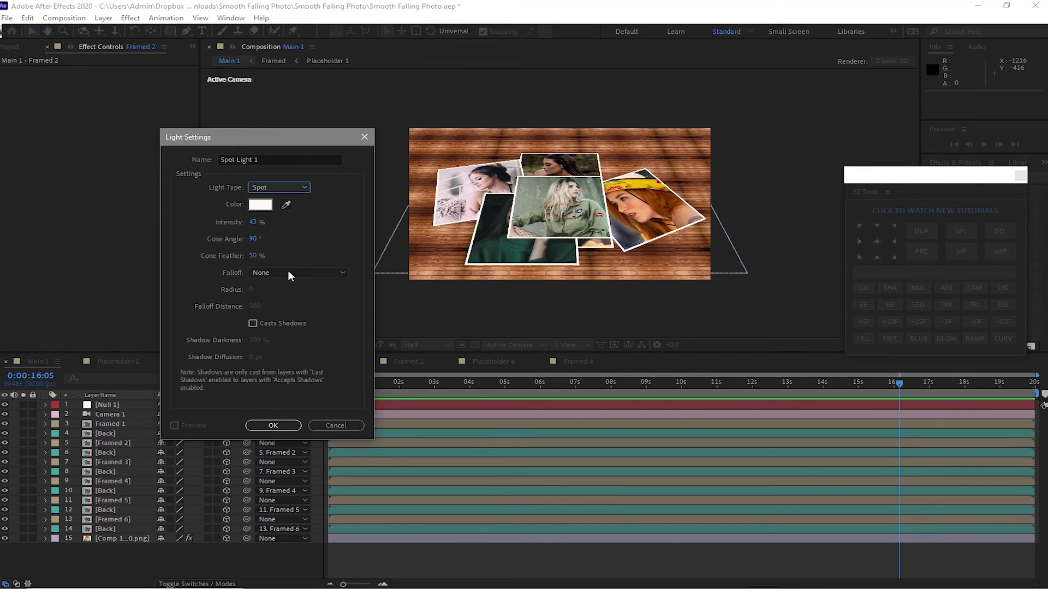
click(273, 424)
Set Spot Light 1's Intensity to 90% and Cone Angle to 120°, and rotate its X Orientation to 13.7°
click(46, 405)
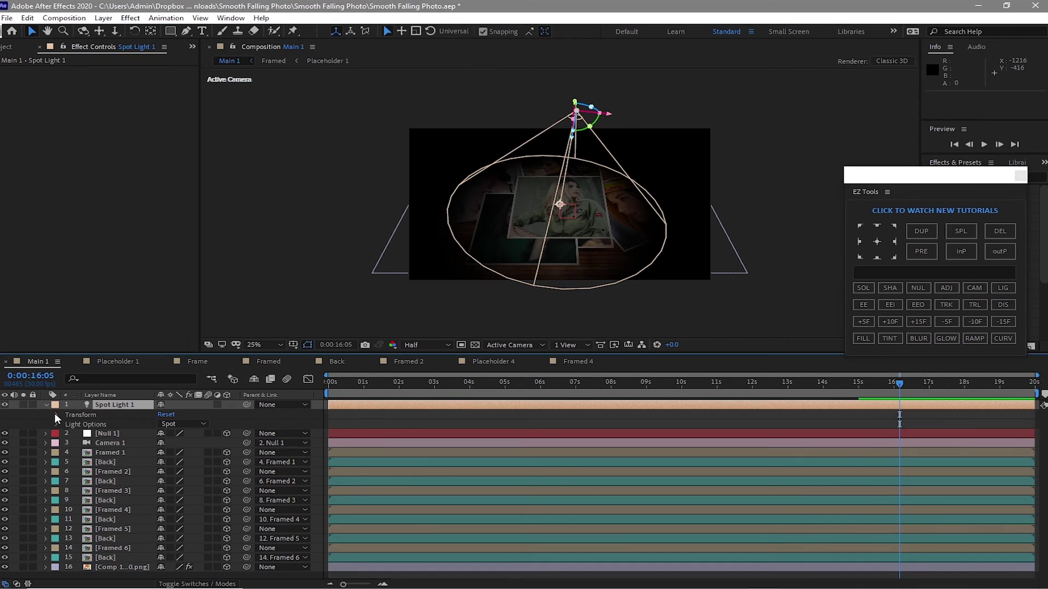
click(58, 424)
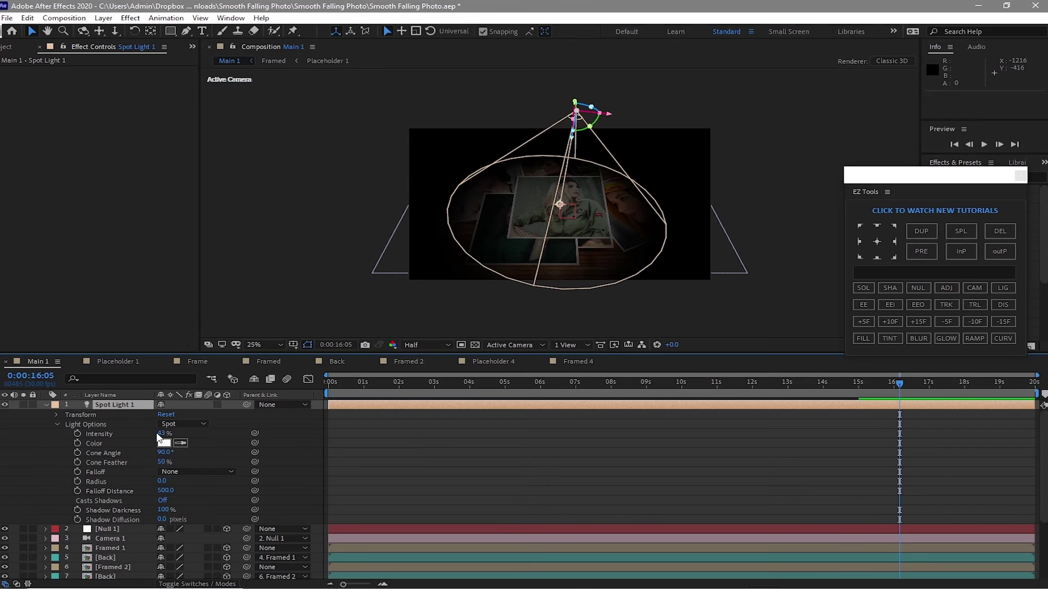
click(159, 433)
text(90)
key(Return)
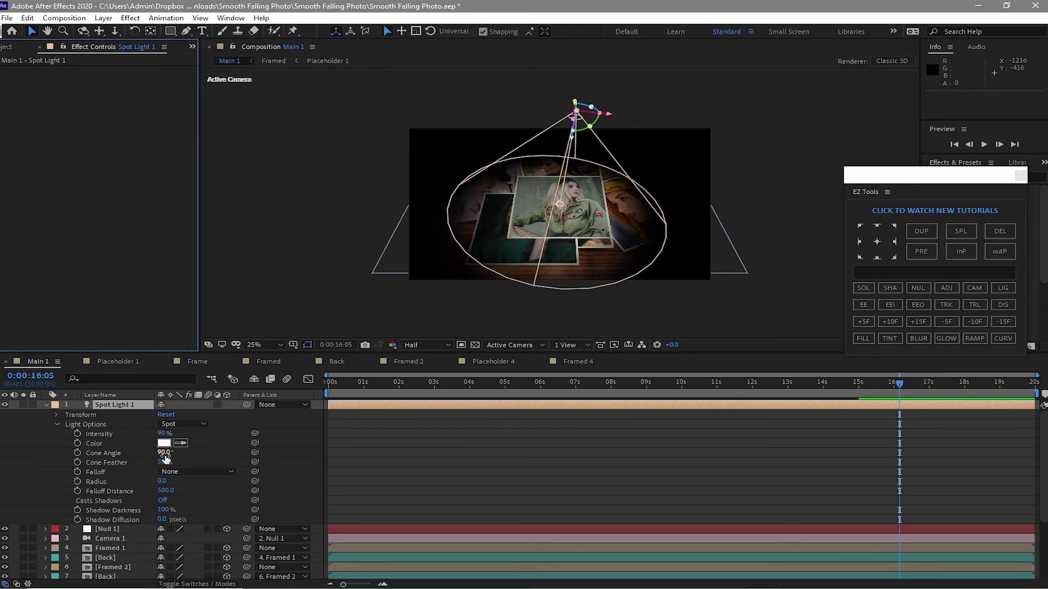
drag(164, 453, 184, 456)
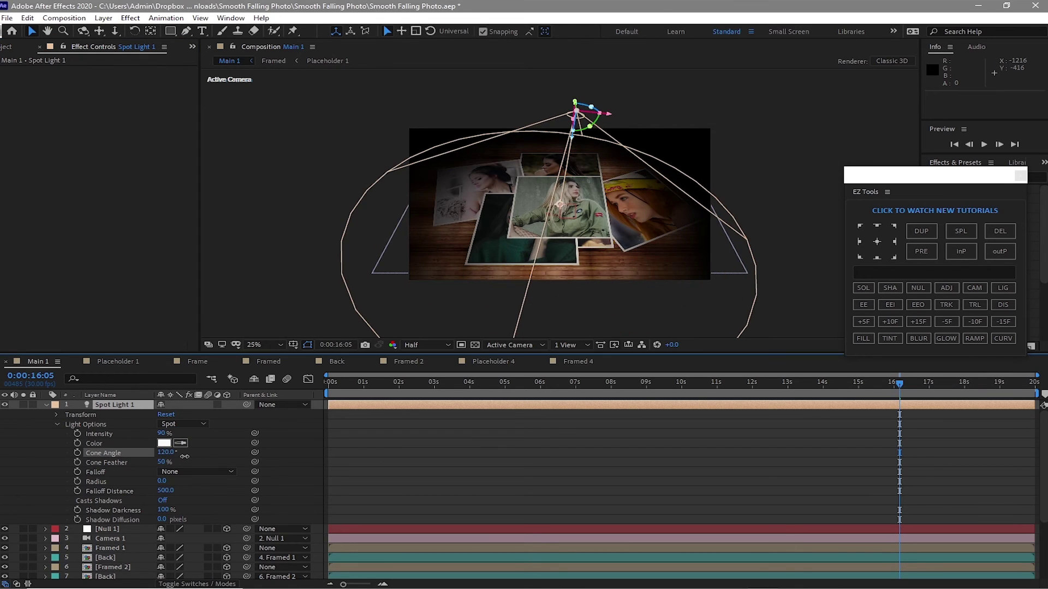
click(571, 112)
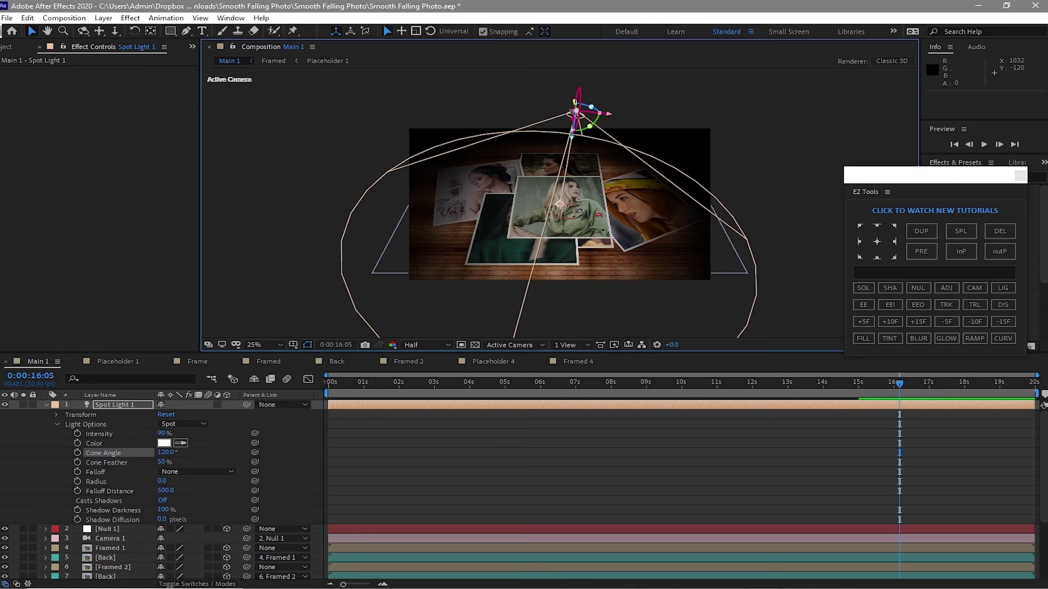
drag(571, 113, 390, 264)
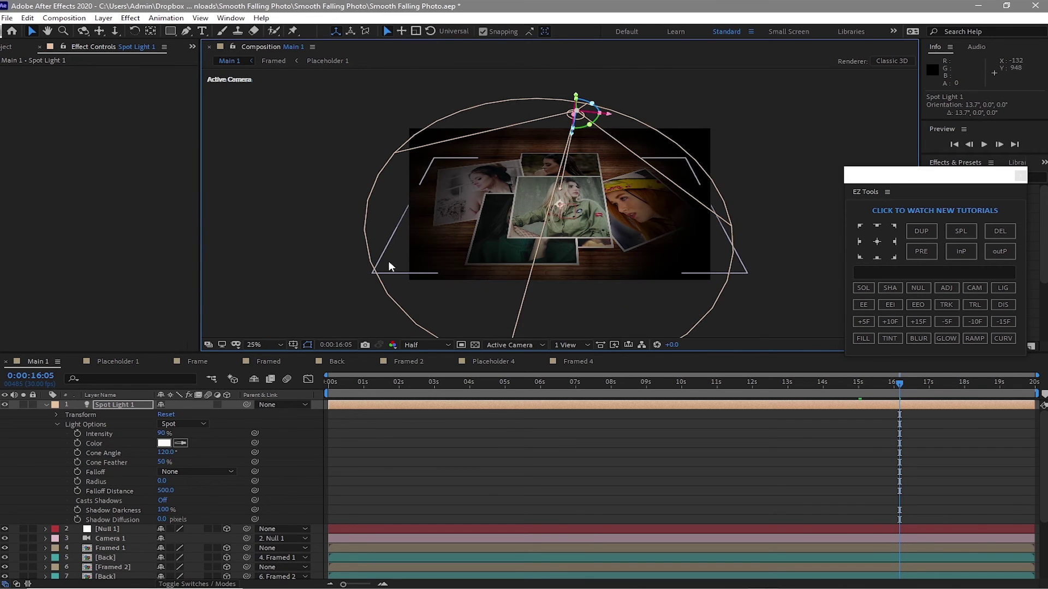
Add an Ambient light named Ambient Light 1 above the spot light and collapse Spot Light 1's Light Options
click(103, 17)
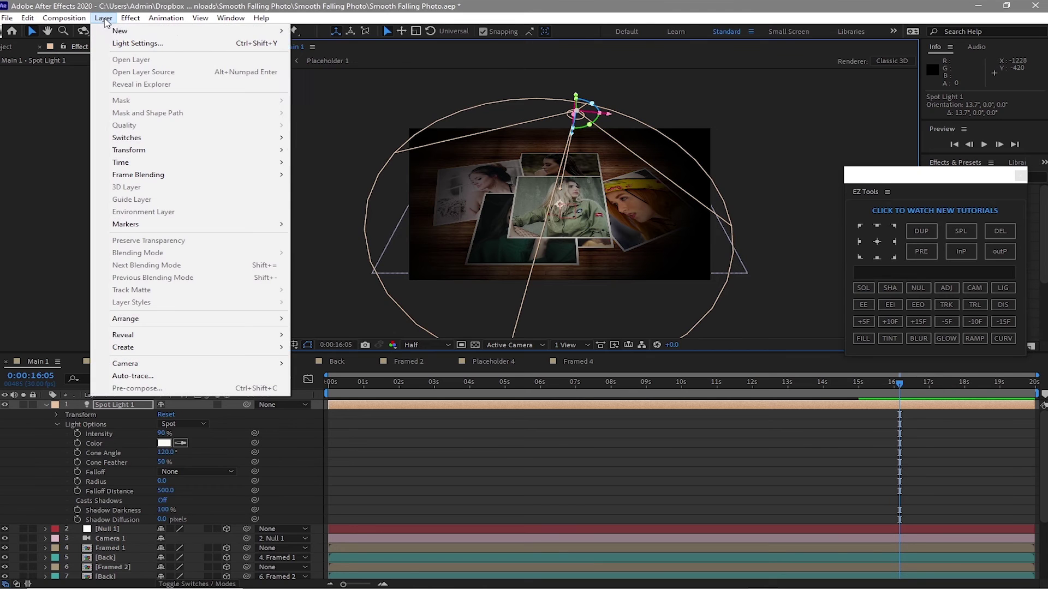
mouse_move(251, 31)
click(315, 56)
click(297, 187)
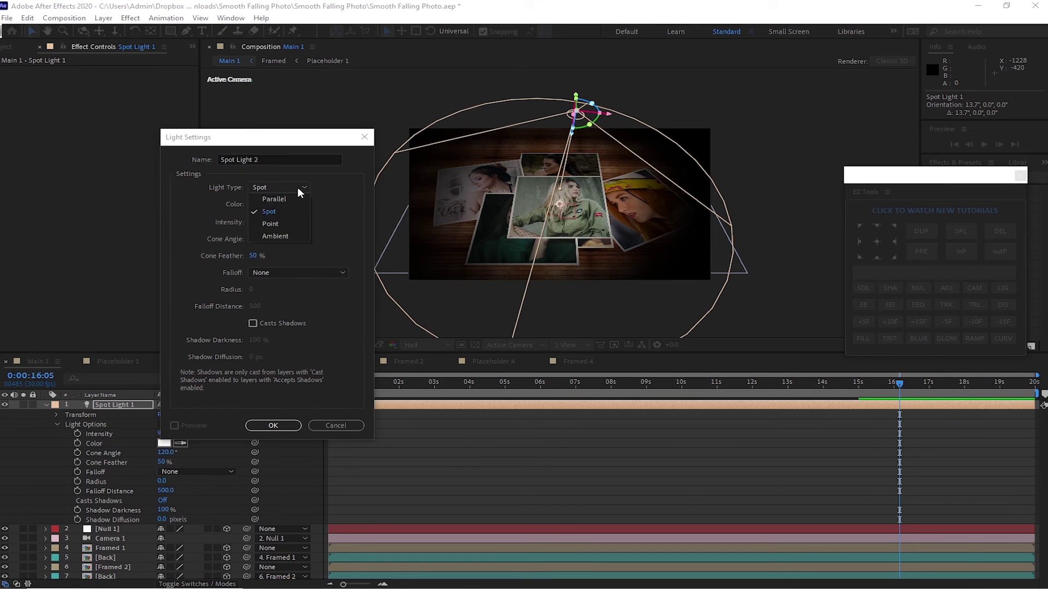
click(282, 225)
click(273, 425)
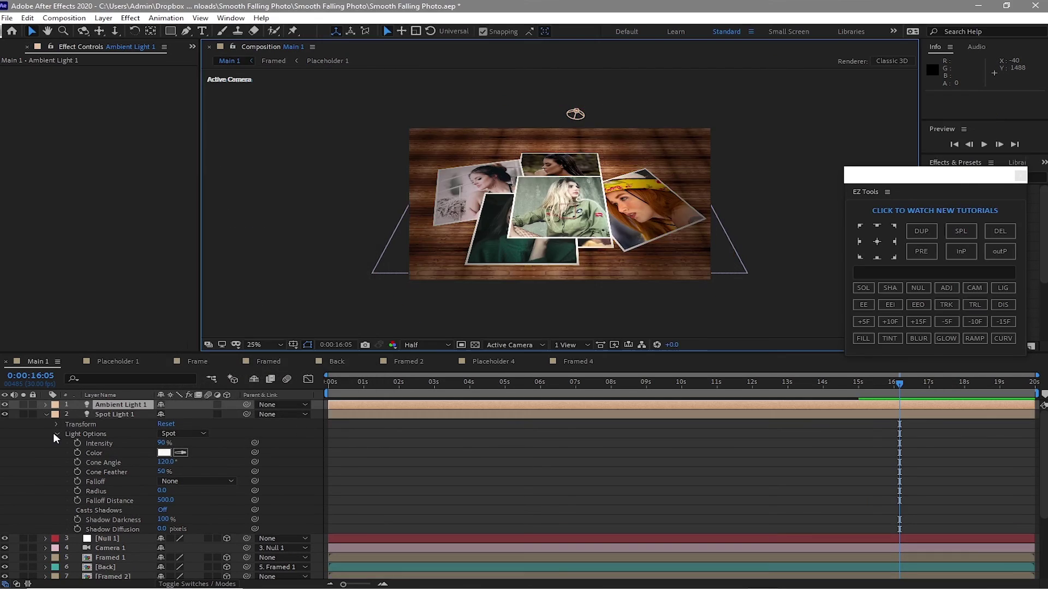
click(55, 433)
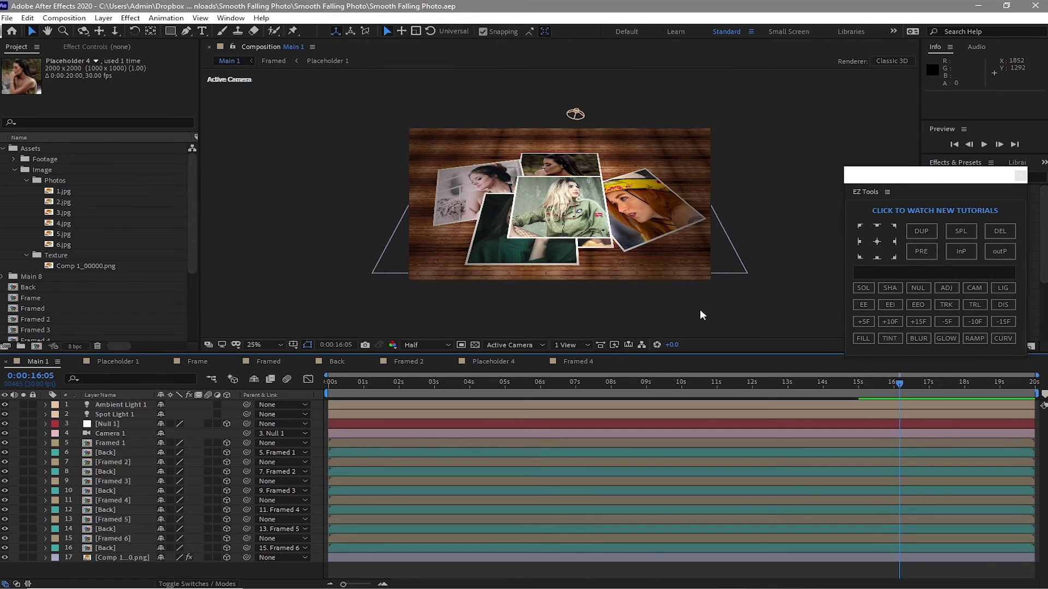
Turn on Casts Shadows in Spot Light 1's Light Options
click(94, 416)
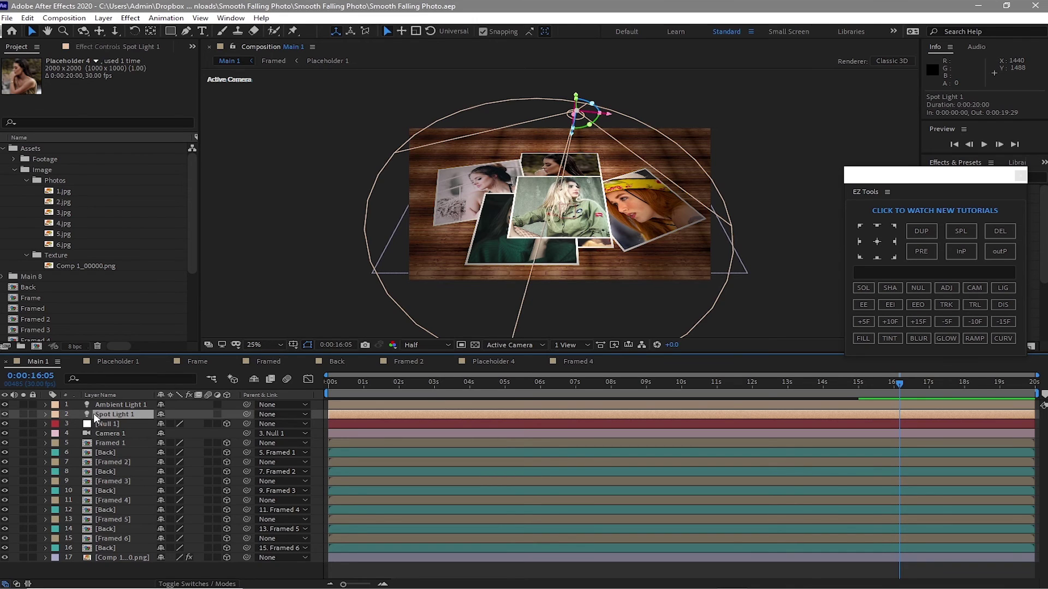
click(45, 414)
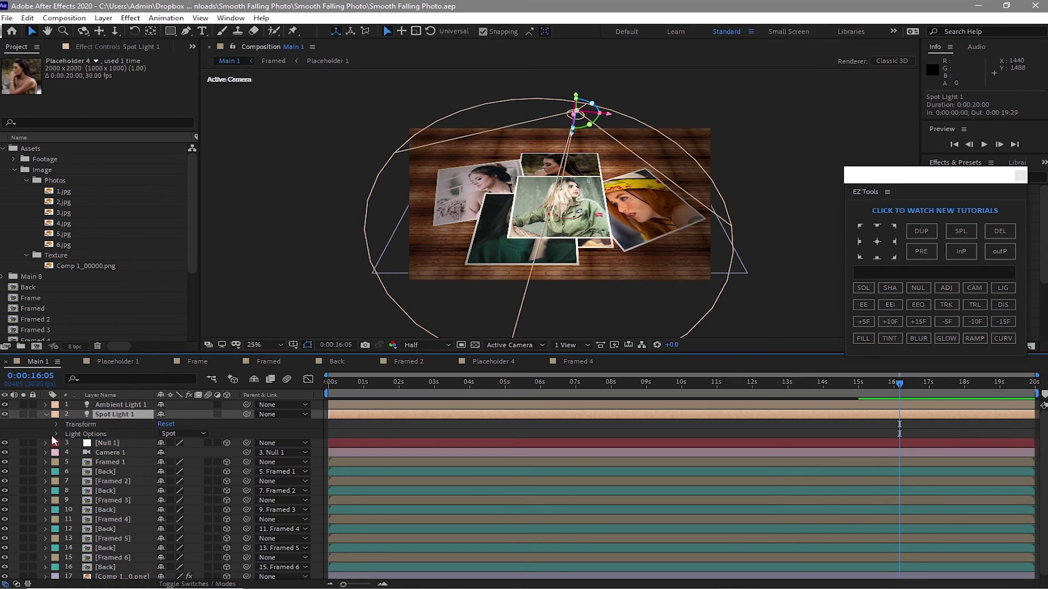
click(56, 435)
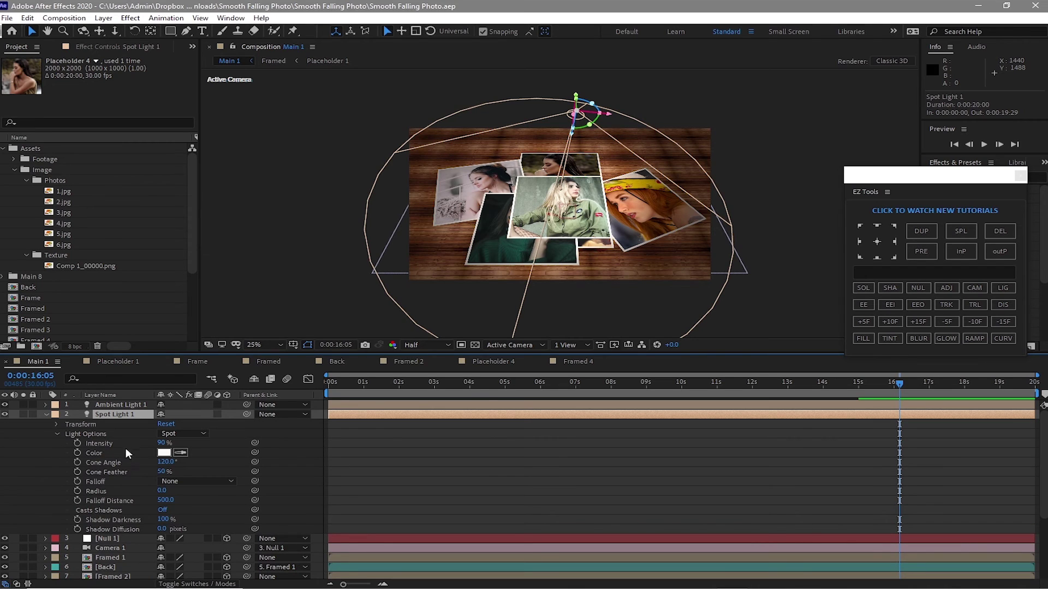
click(162, 510)
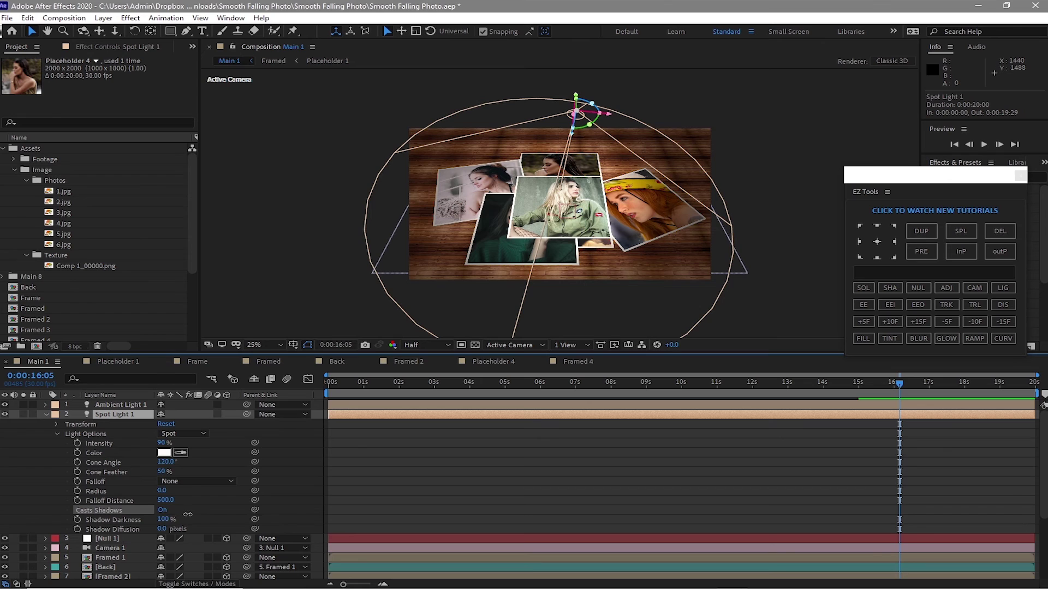
Select layers Framed 1 through Framed 6 and turn on Casts Shadows in their Material Options
scroll(63, 450, down, 3)
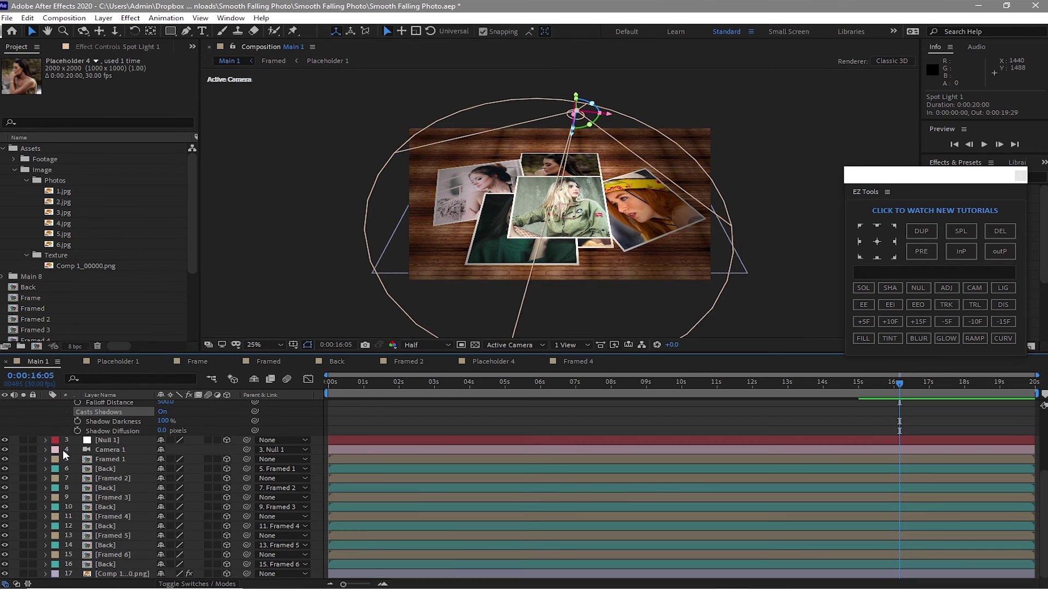
ctrl+click(97, 459)
ctrl+click(97, 479)
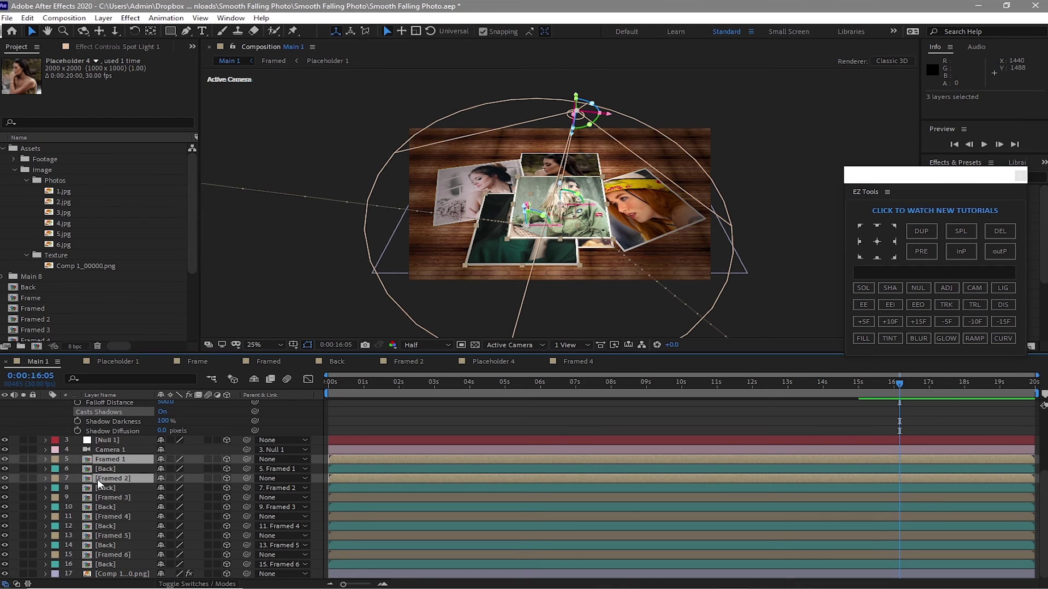
ctrl+click(102, 497)
ctrl+click(101, 516)
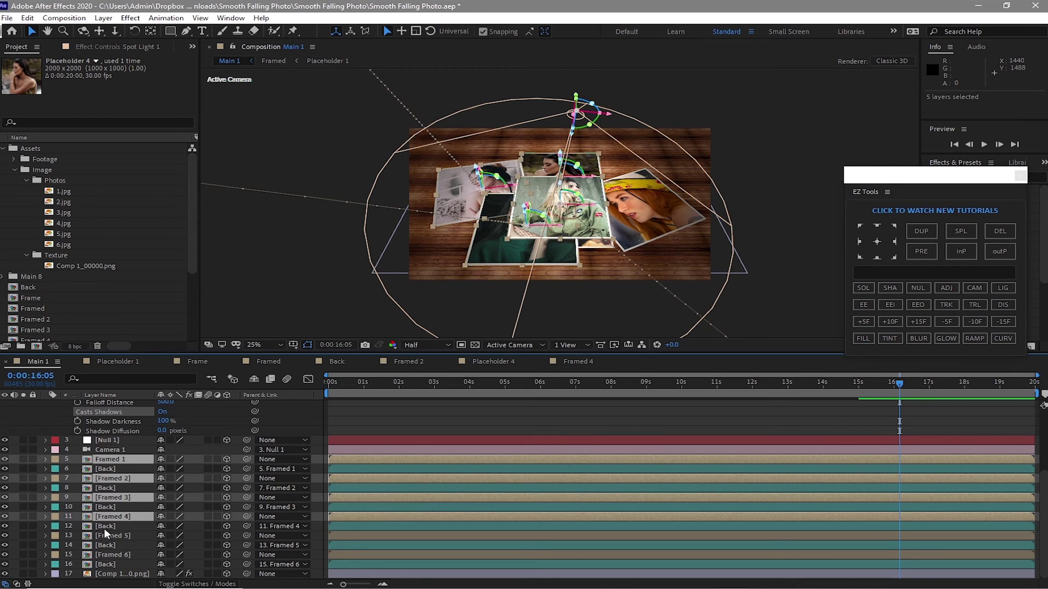
ctrl+click(105, 535)
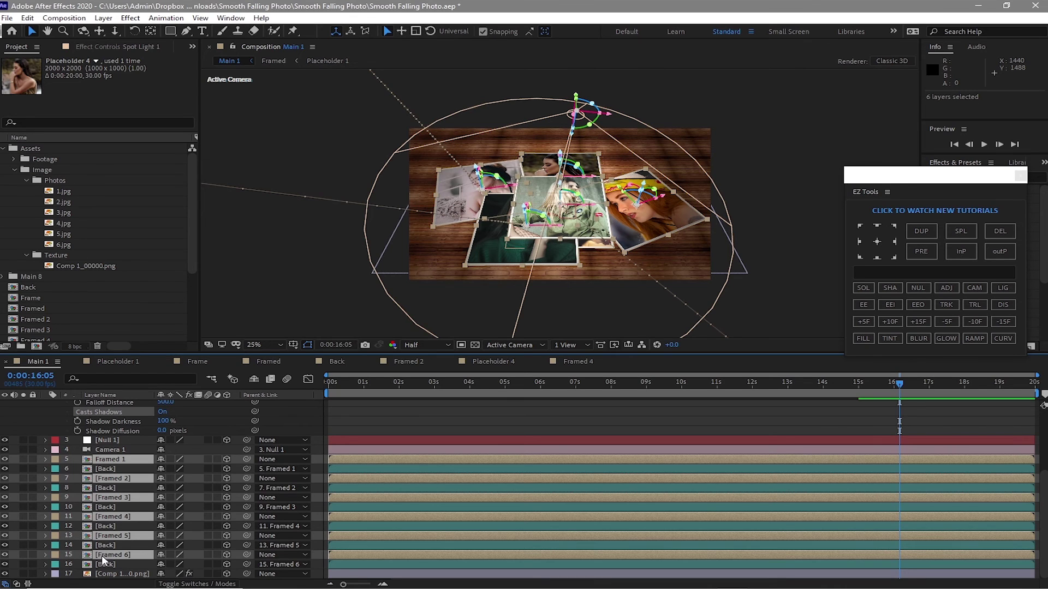
ctrl+click(102, 555)
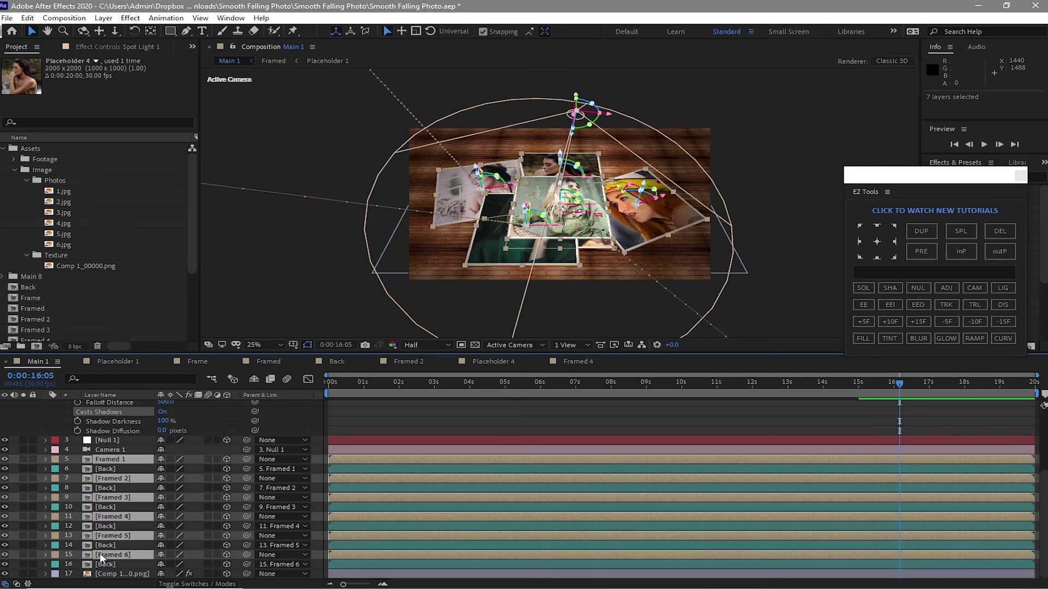
click(45, 459)
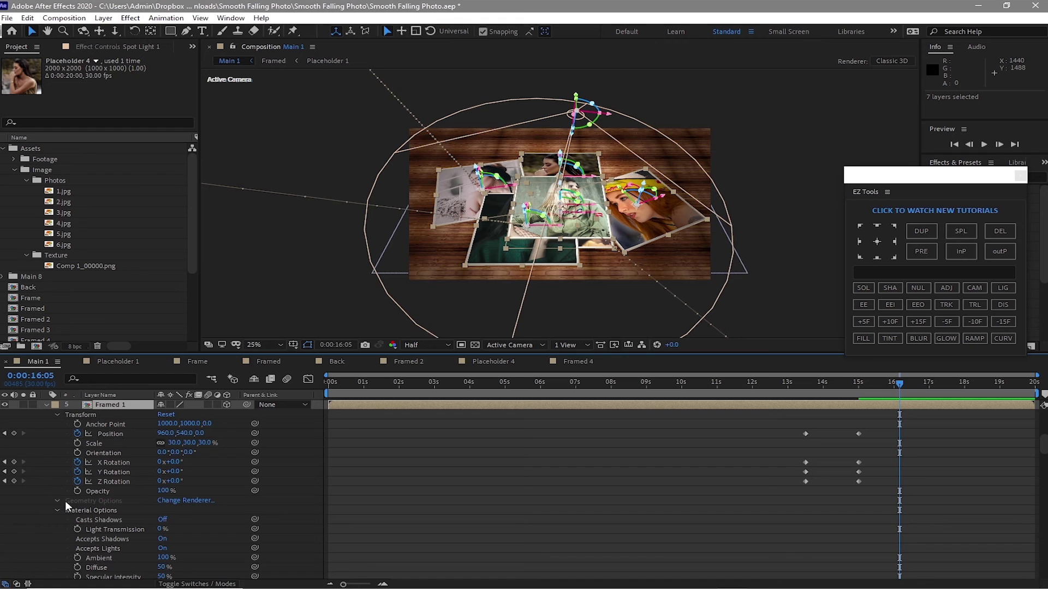
scroll(66, 503, down, 2)
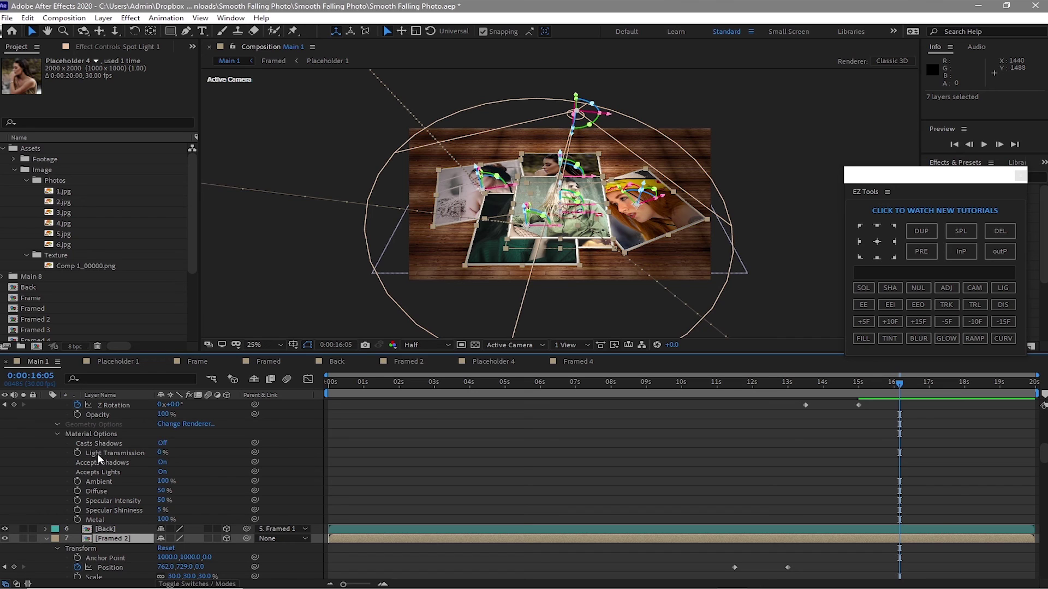
click(163, 444)
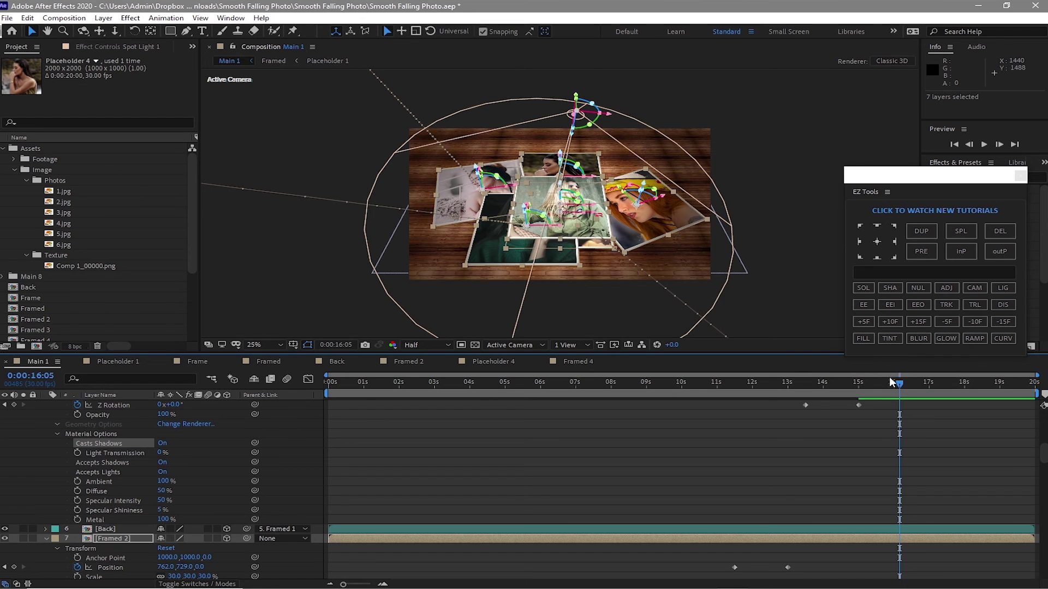
Examine the photo shadows at 0:00:10:18 and collapse the properties of Spot Light 1 and the Framed layers
drag(898, 384, 709, 394)
scroll(167, 478, up, 5)
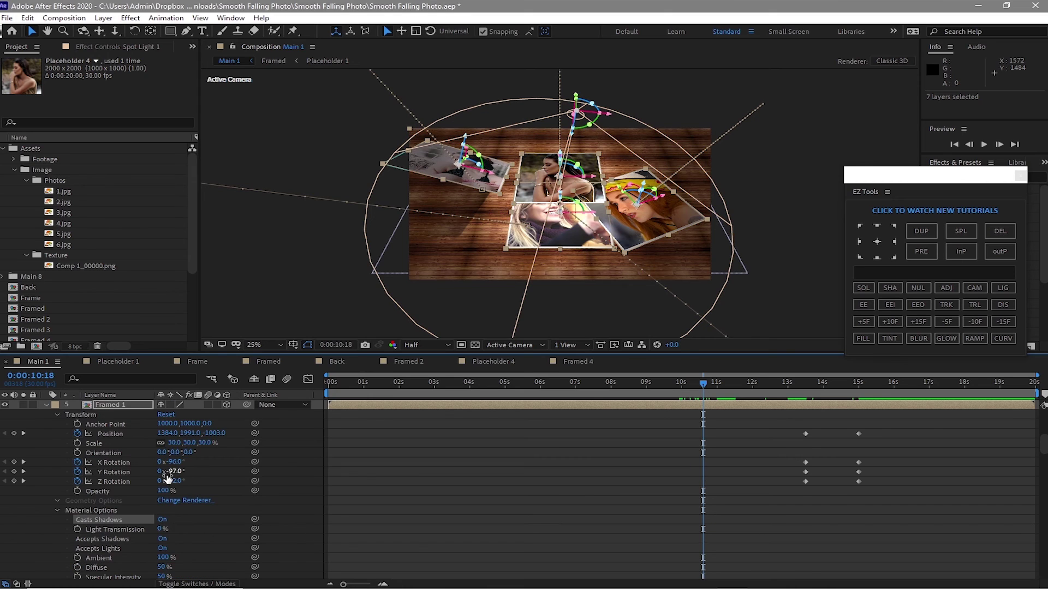
scroll(167, 476, up, 3)
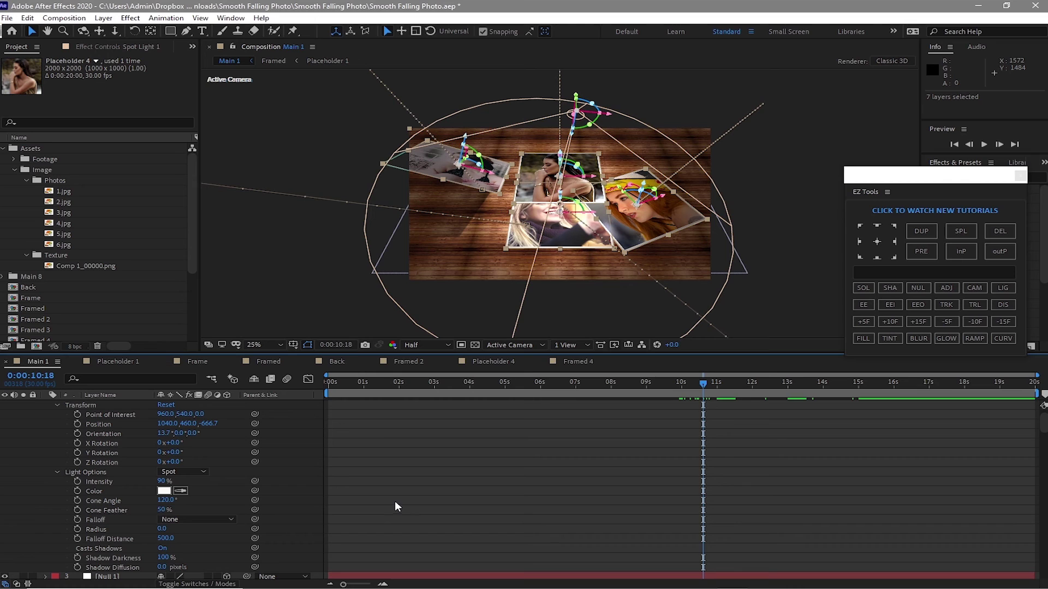
click(57, 406)
click(57, 414)
click(47, 442)
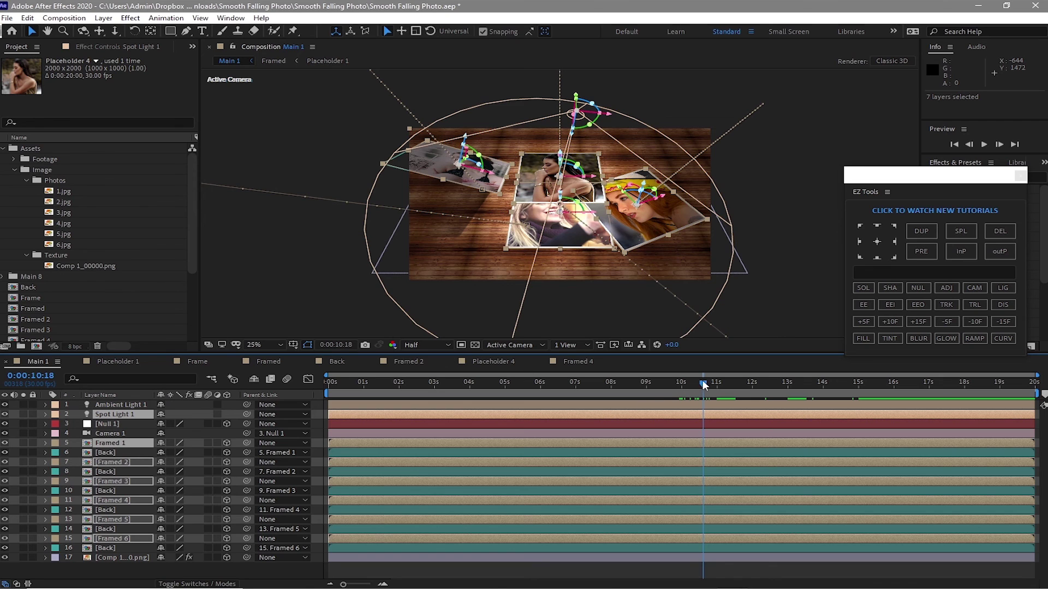
Scrub back toward the start of the timeline and preview the finished animation with lights and shadows
drag(703, 384, 375, 384)
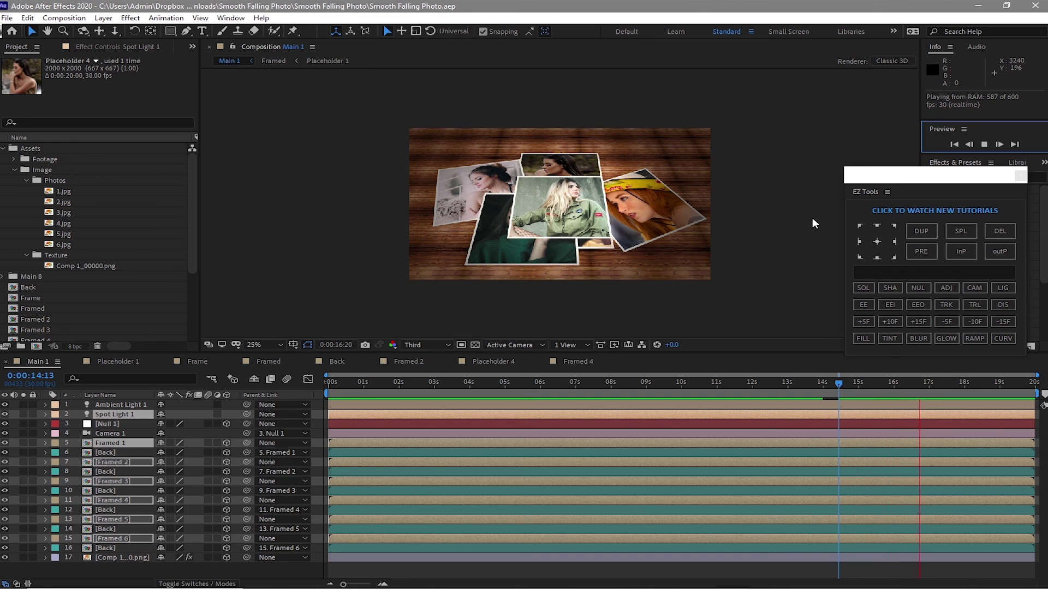
key(ctrl+Up)
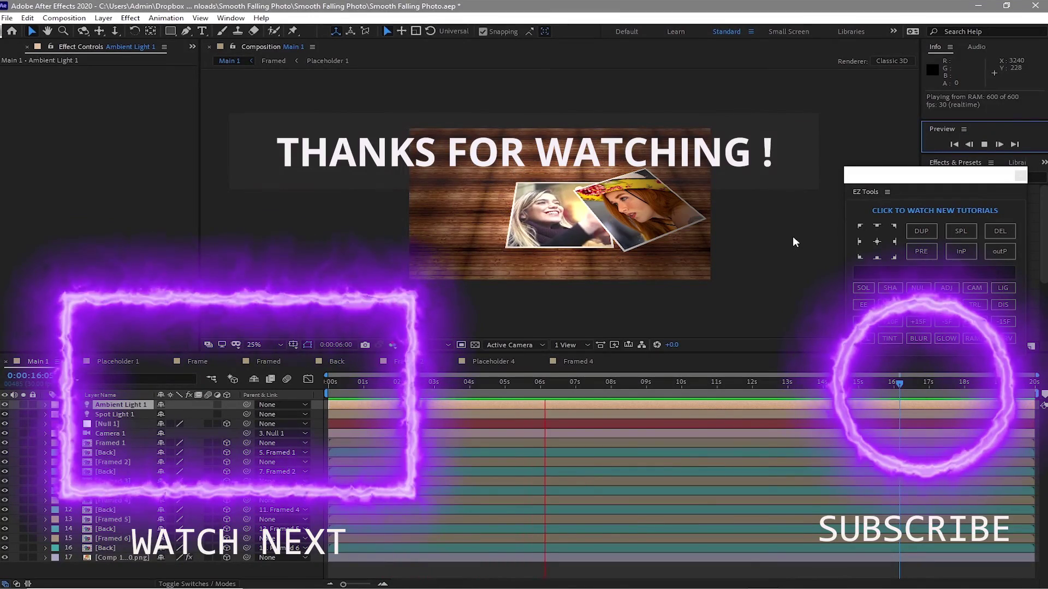
key(space)
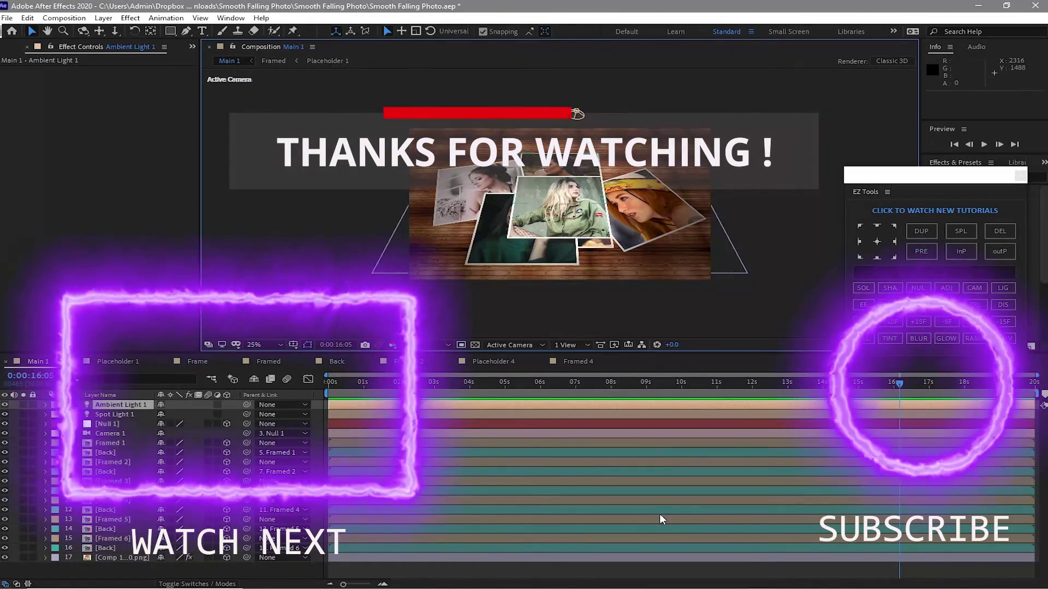